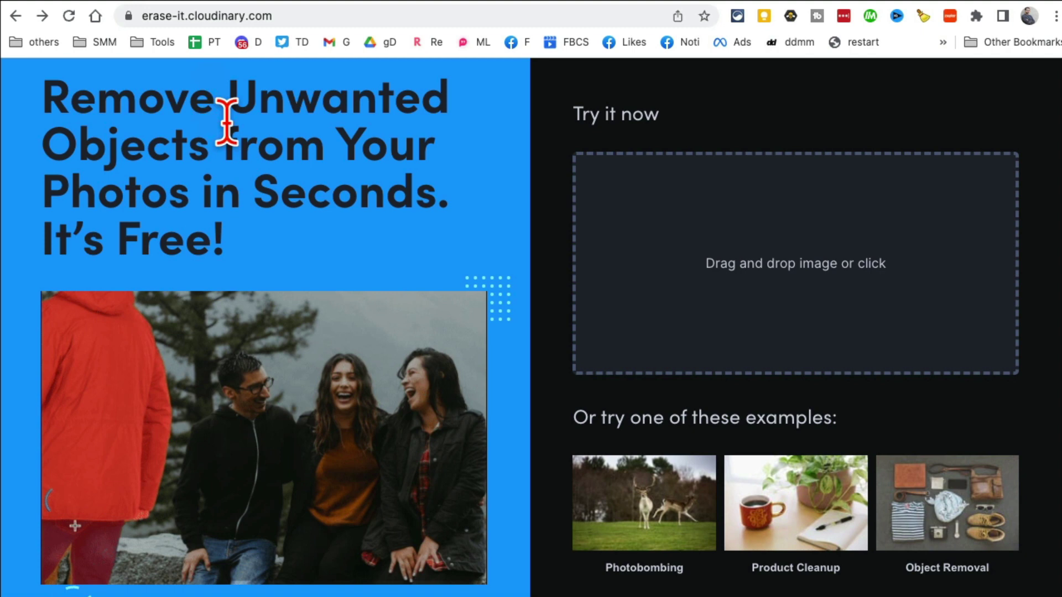
Step: Erase the red camera from the Object Removal example photo, then go back to the Erase it landing page
left_click_drag(227, 119, 298, 276)
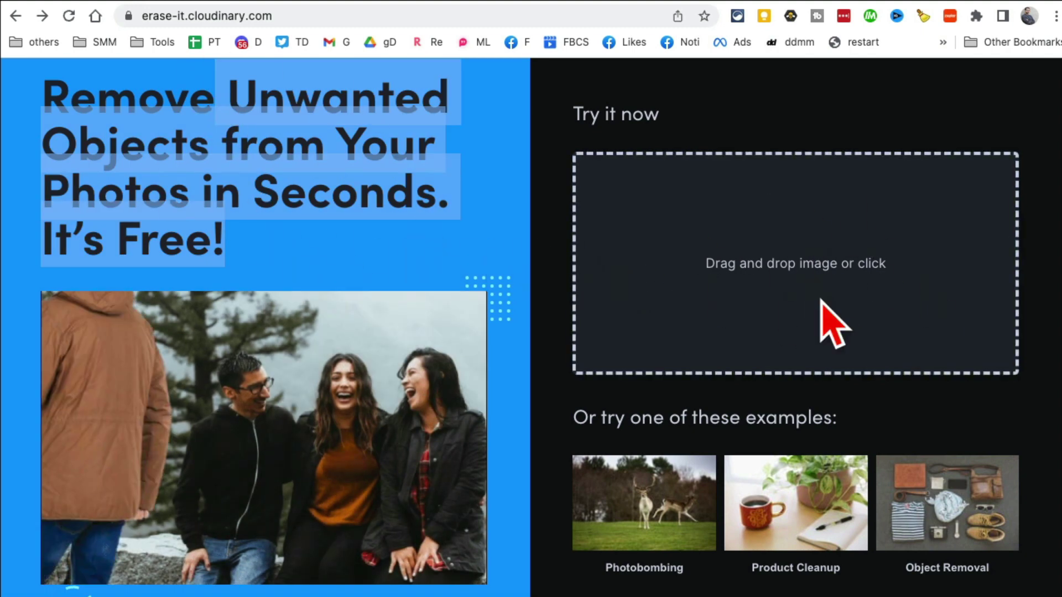
left_click(955, 510)
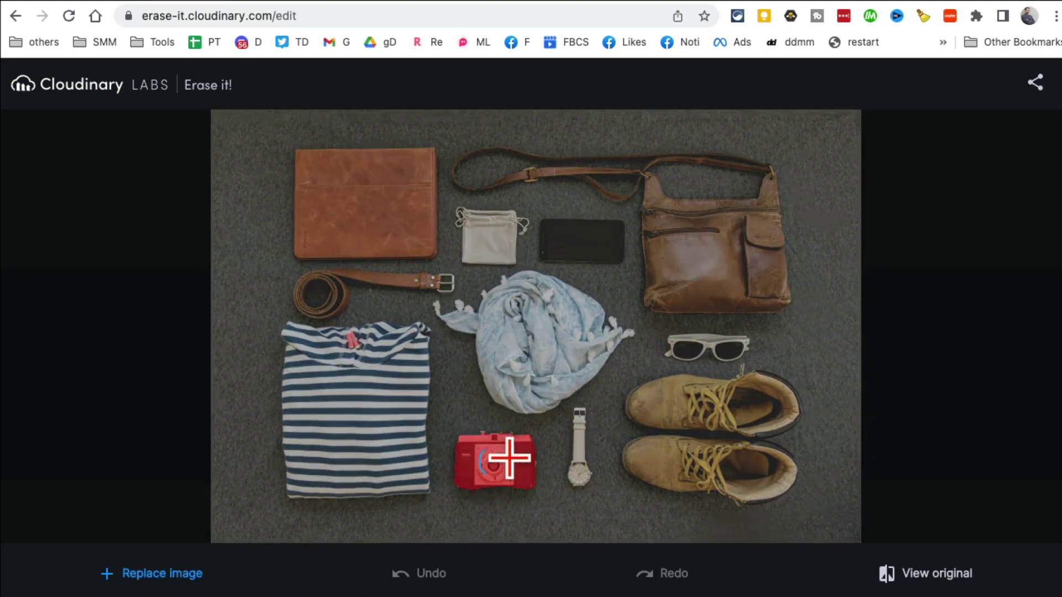
left_click(509, 458)
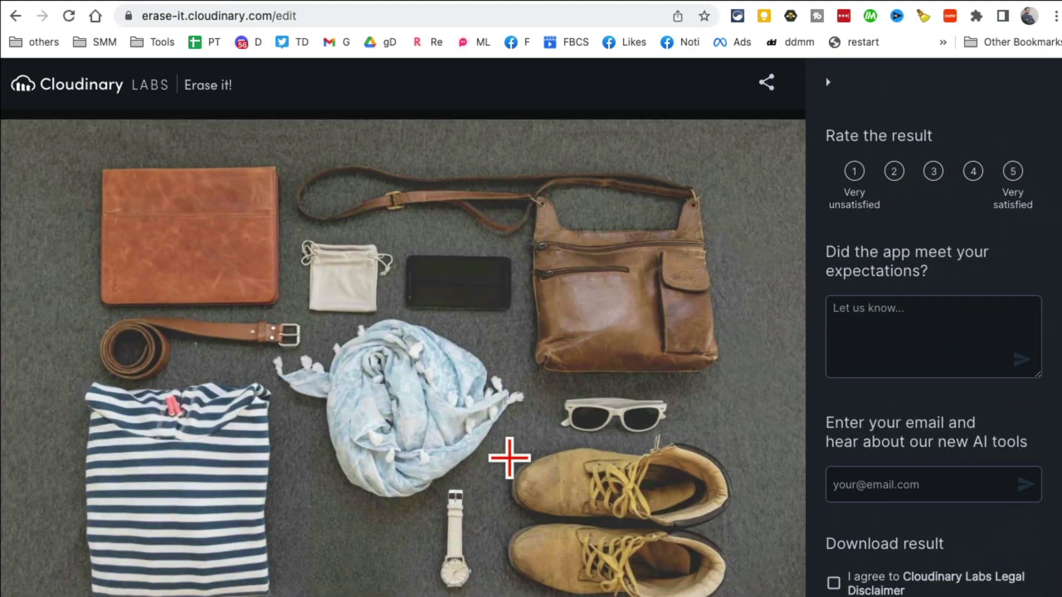
left_click(15, 15)
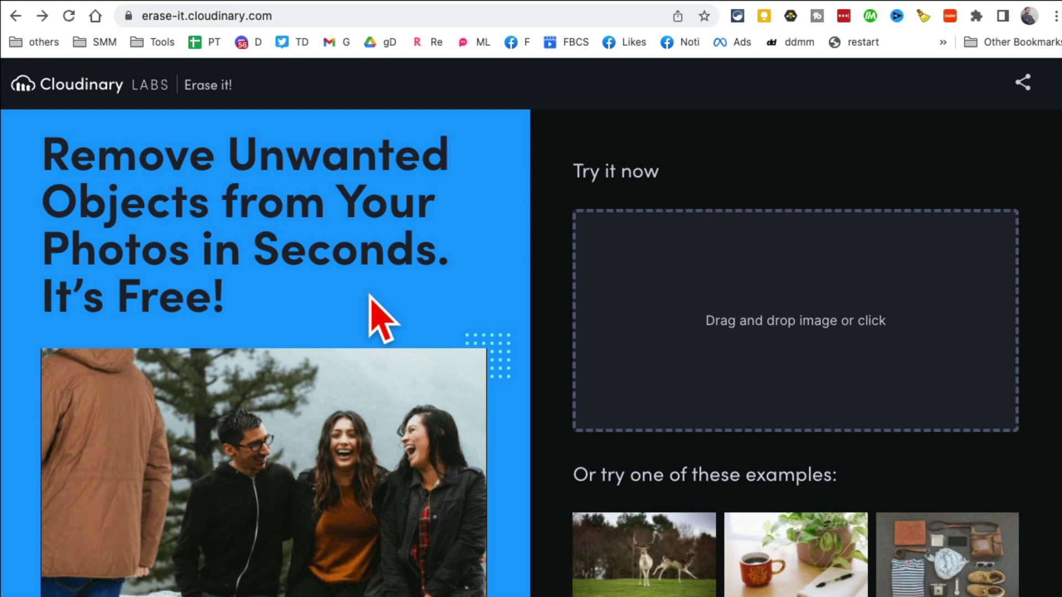
scroll(425, 387, "down", 1)
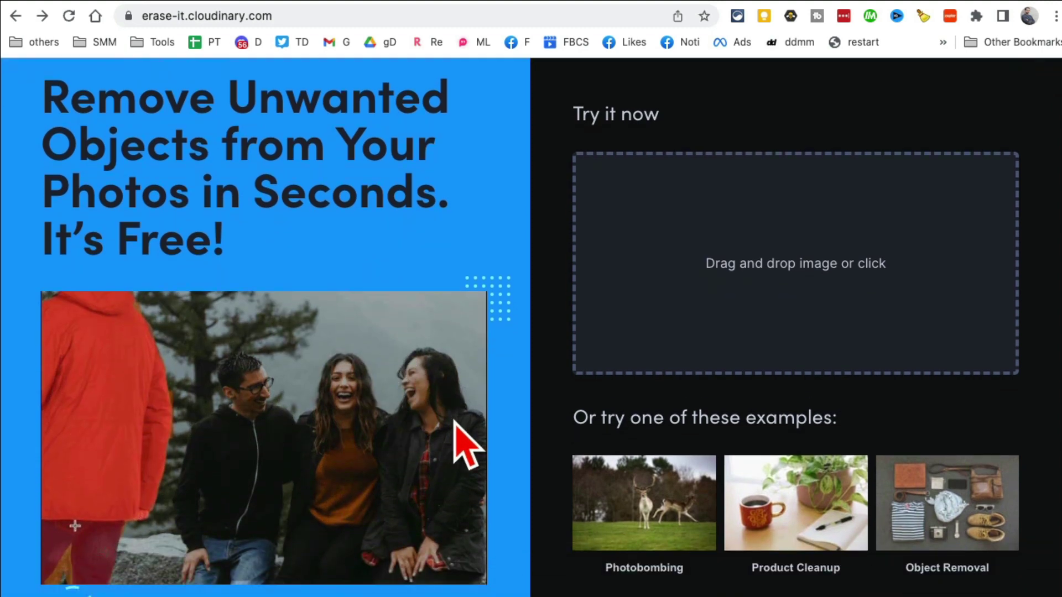
scroll(525, 442, "up", 1)
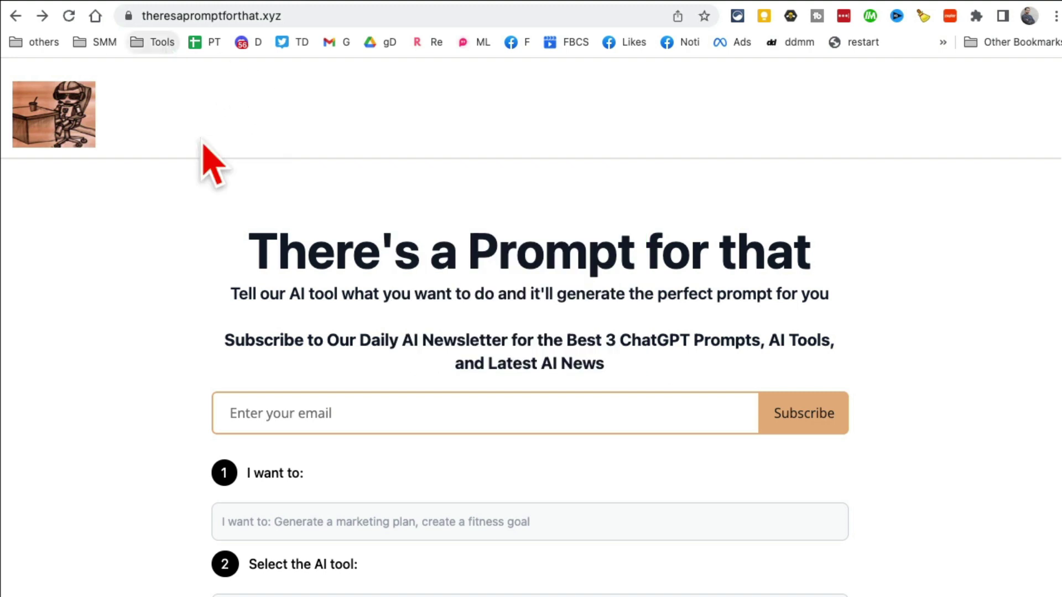
left_click_drag(250, 255, 791, 294)
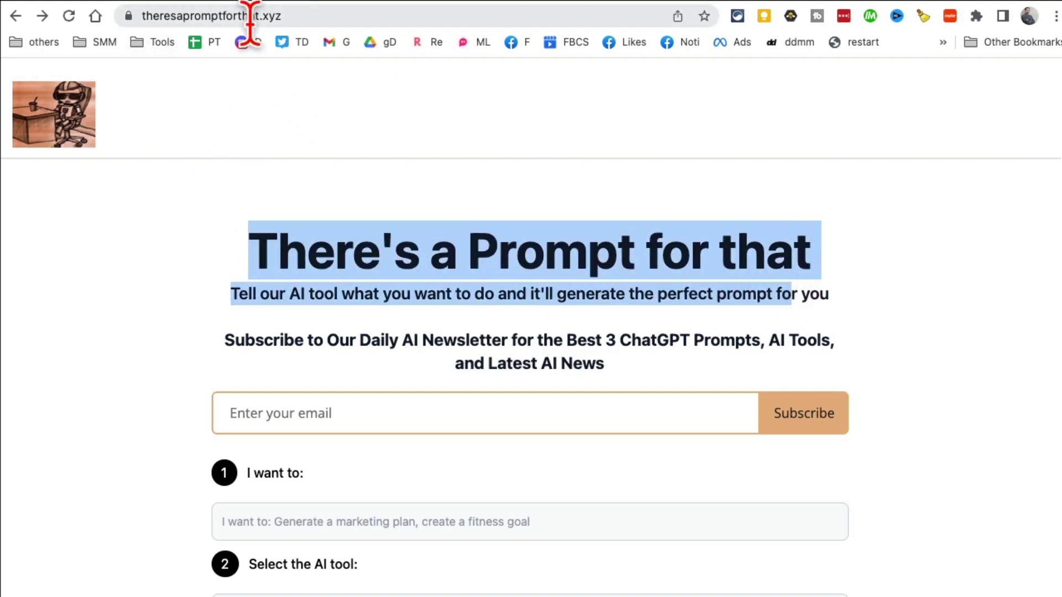
left_click(335, 17)
scroll(515, 338, "down", 3)
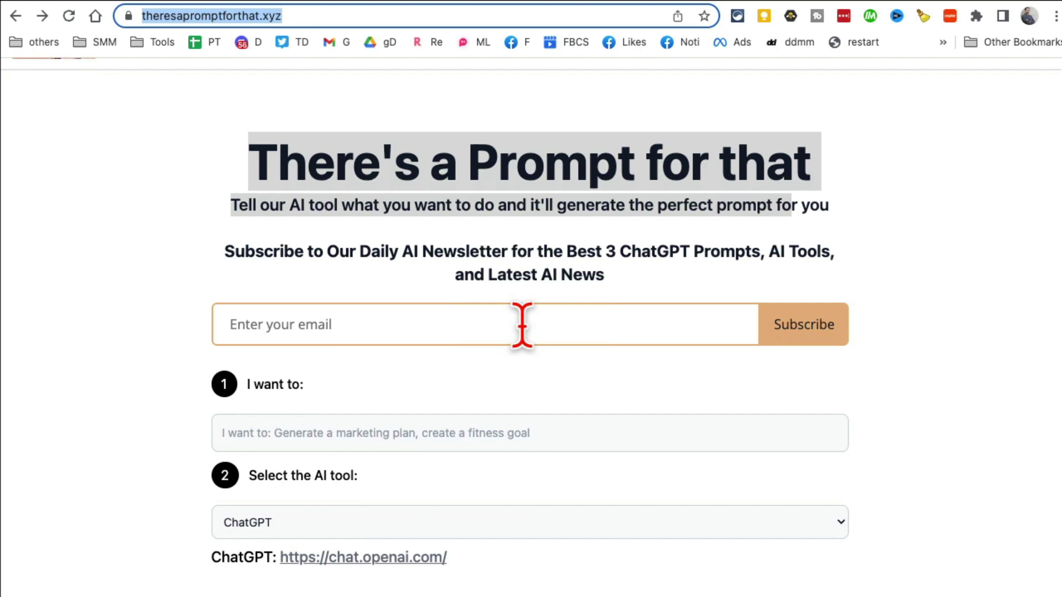
scroll(524, 324, "down", 5)
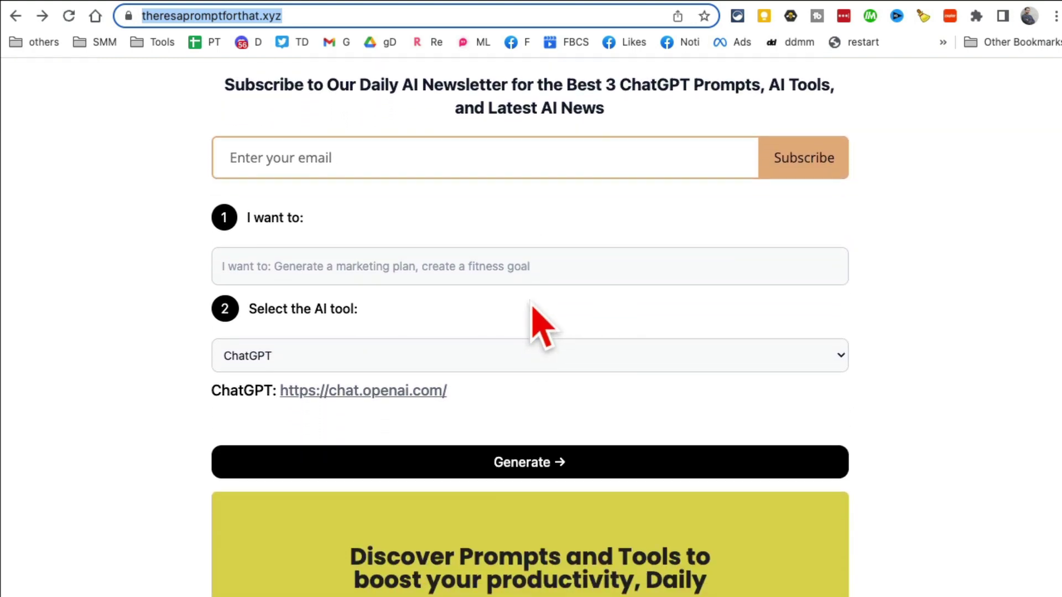
left_click(437, 355)
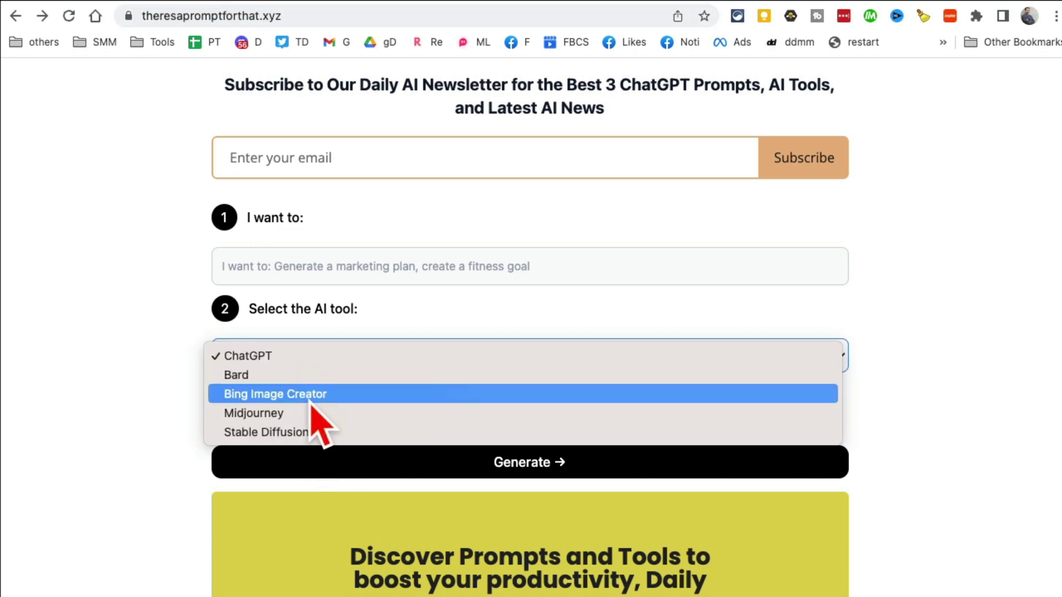
left_click(145, 384)
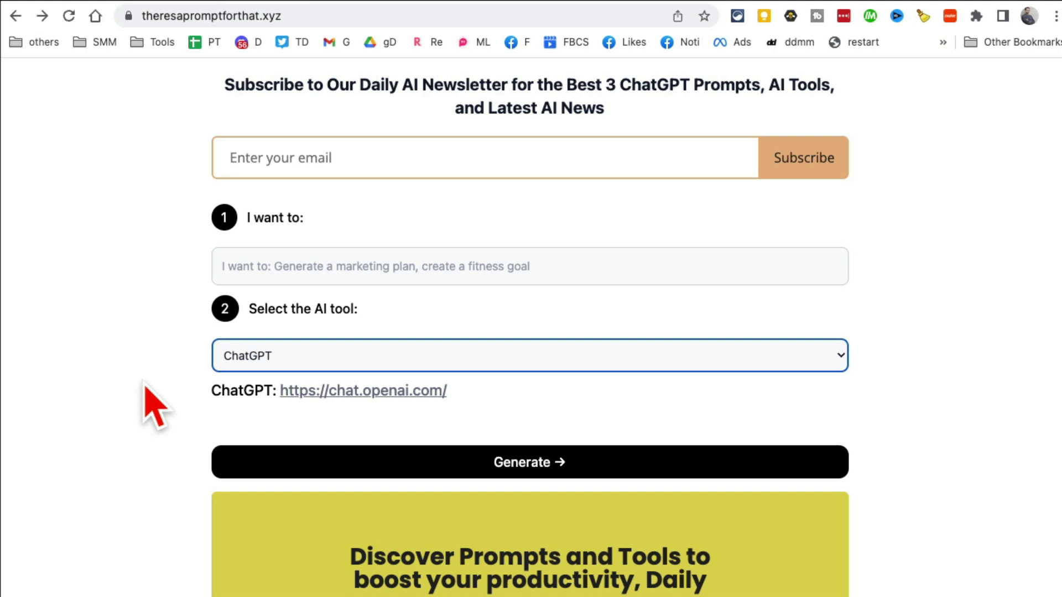
Step: Describe the task as 'write a blog article', keep ChatGPT as the AI tool, and generate a prompt
left_click(339, 251)
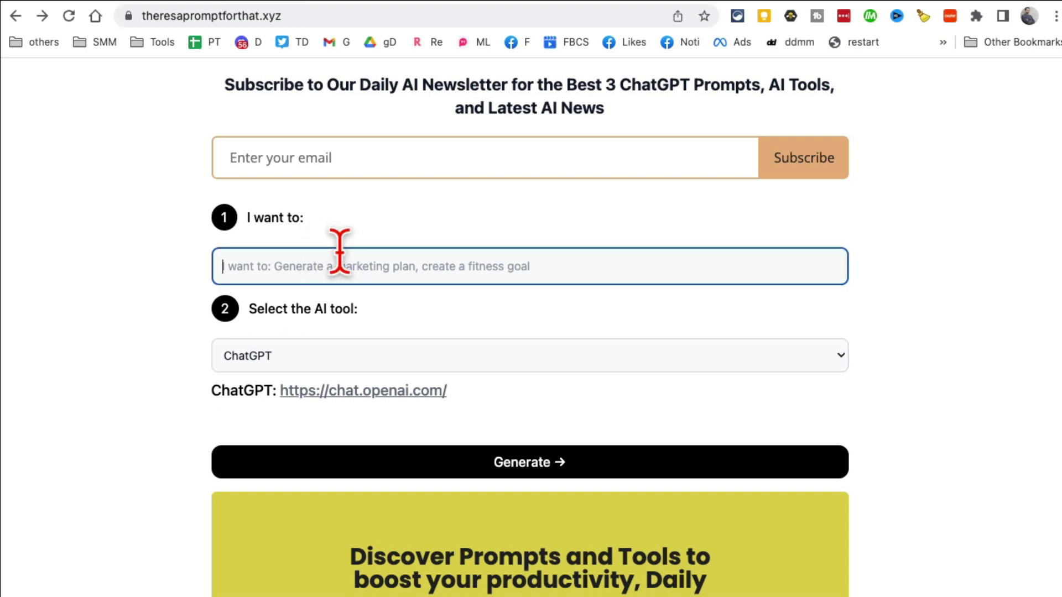
type("a")
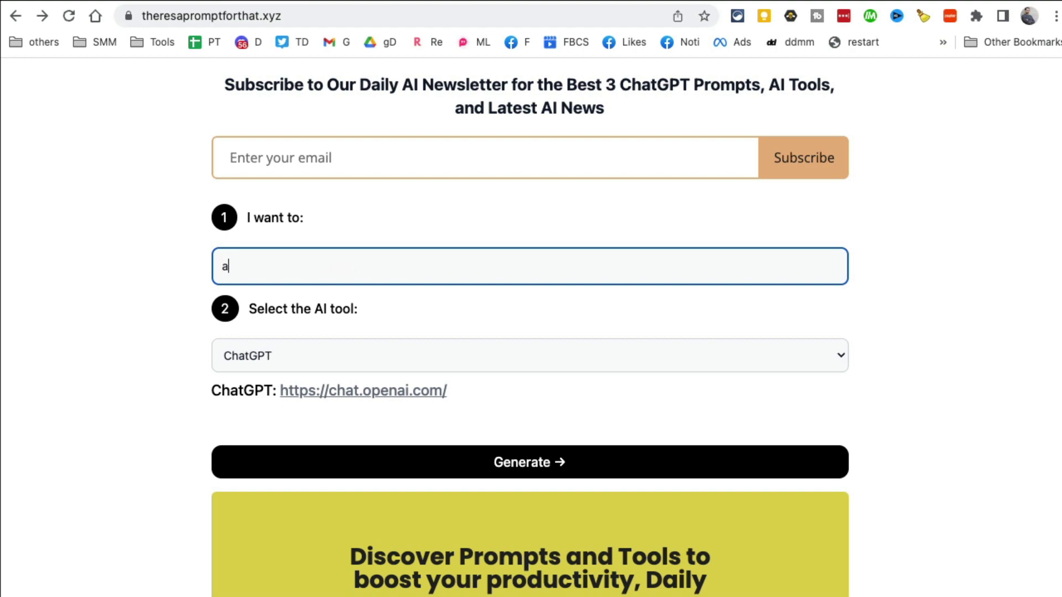
key("BackSpace")
type("write a blog article")
left_click(305, 365)
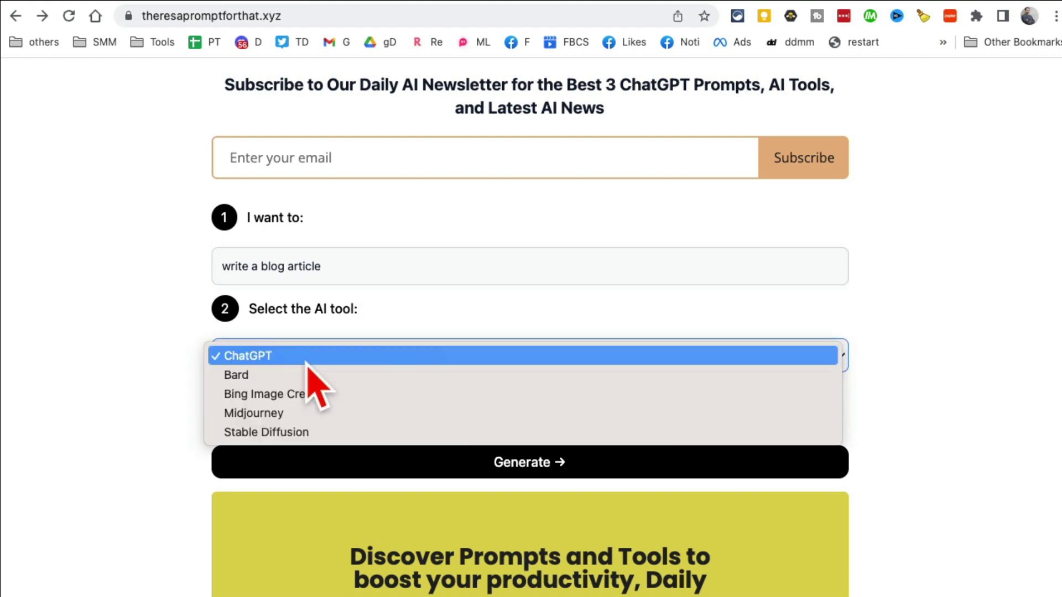
left_click(146, 398)
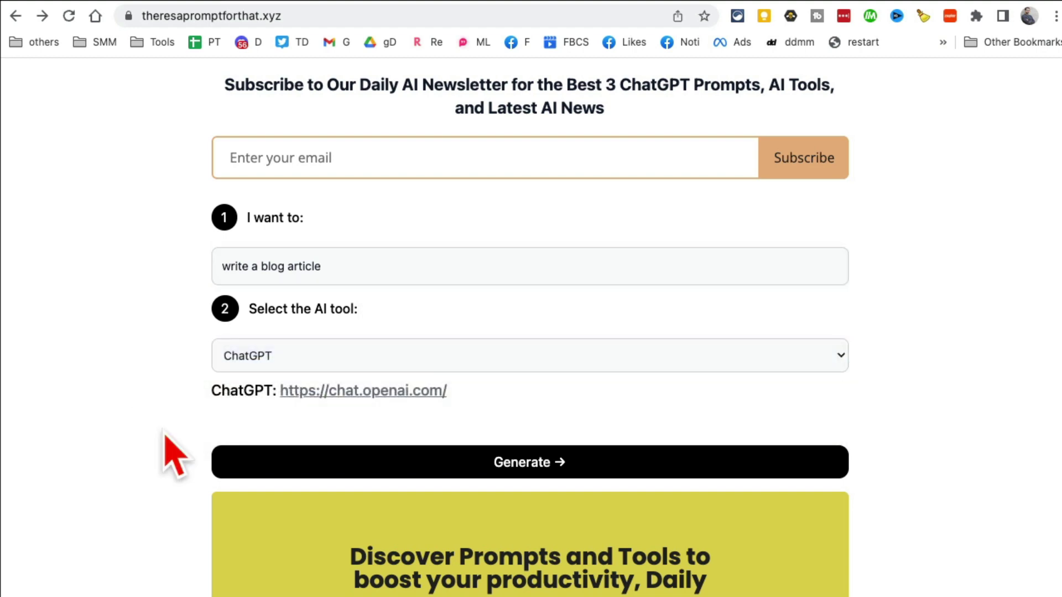
left_click(528, 465)
Step: Select the generated blog-article prompt in the Answer box and copy it to the clipboard
scroll(823, 492, "down", 2)
scroll(608, 309, "down", 4)
scroll(571, 251, "up", 7)
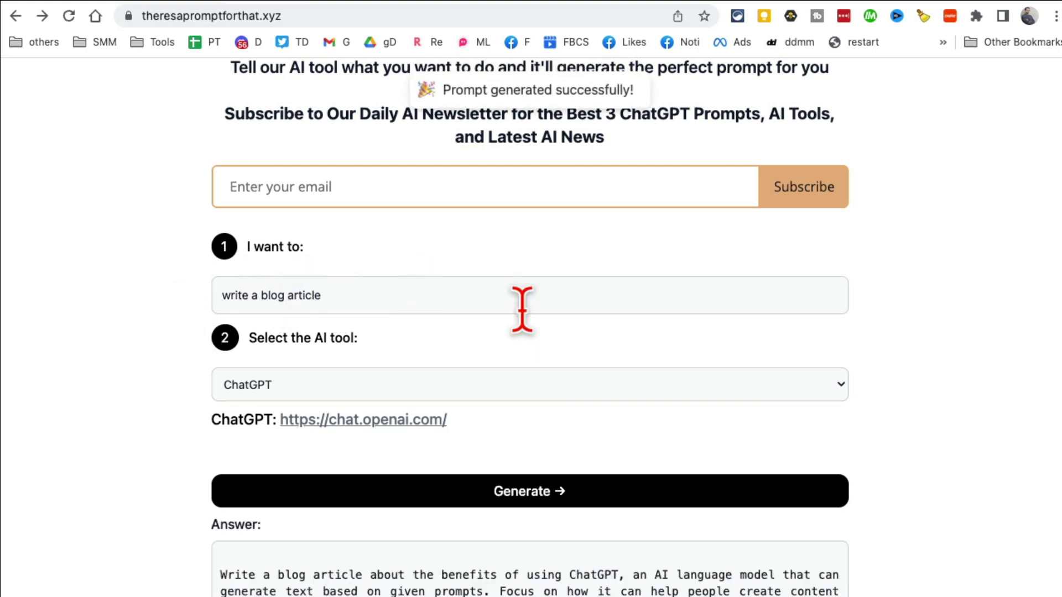
scroll(718, 380, "down", 3)
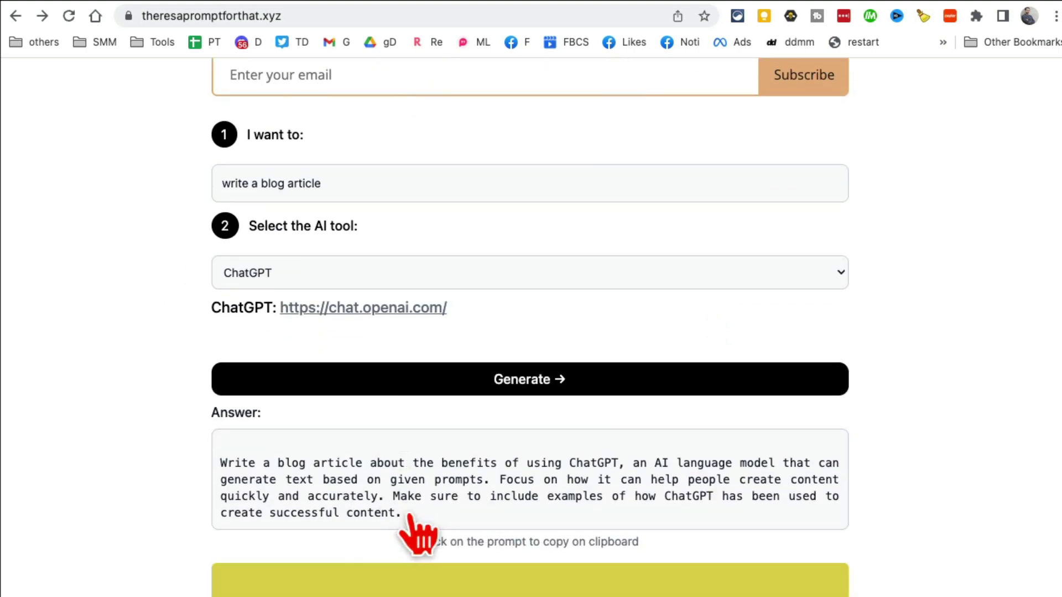
left_click_drag(402, 514, 220, 462)
left_click(382, 508)
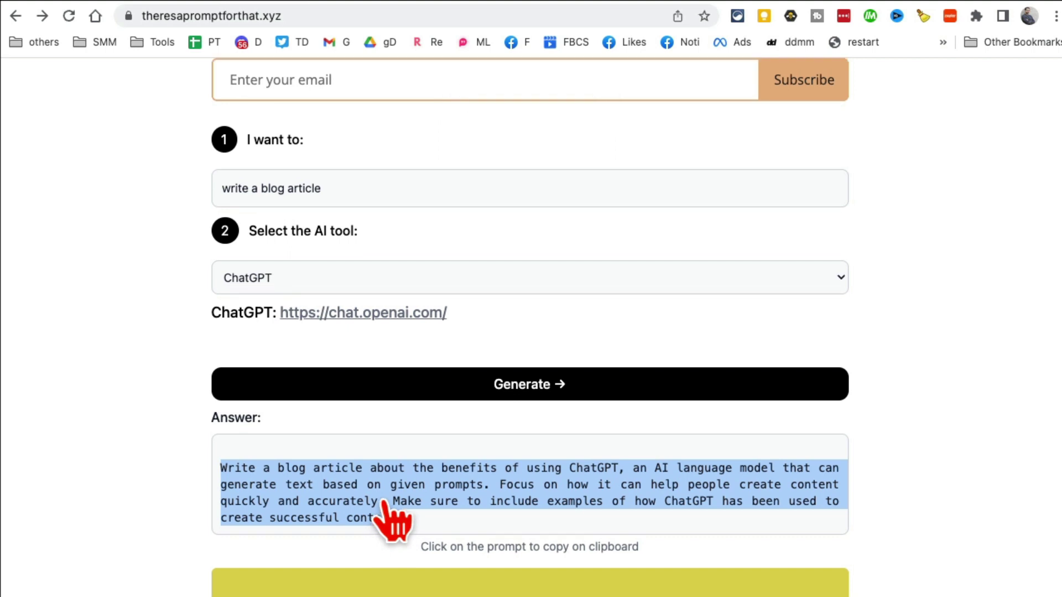
scroll(392, 498, "up", 3)
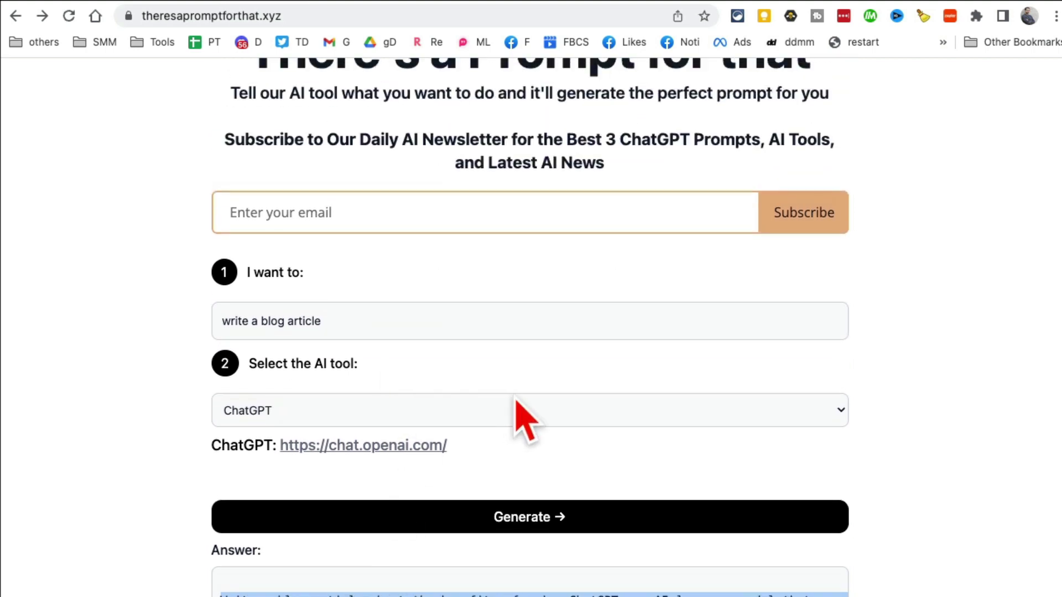
Step: Recheck the AI tool list, leaving ChatGPT chosen, and overwrite the task description text
left_click(293, 414)
left_click(127, 359)
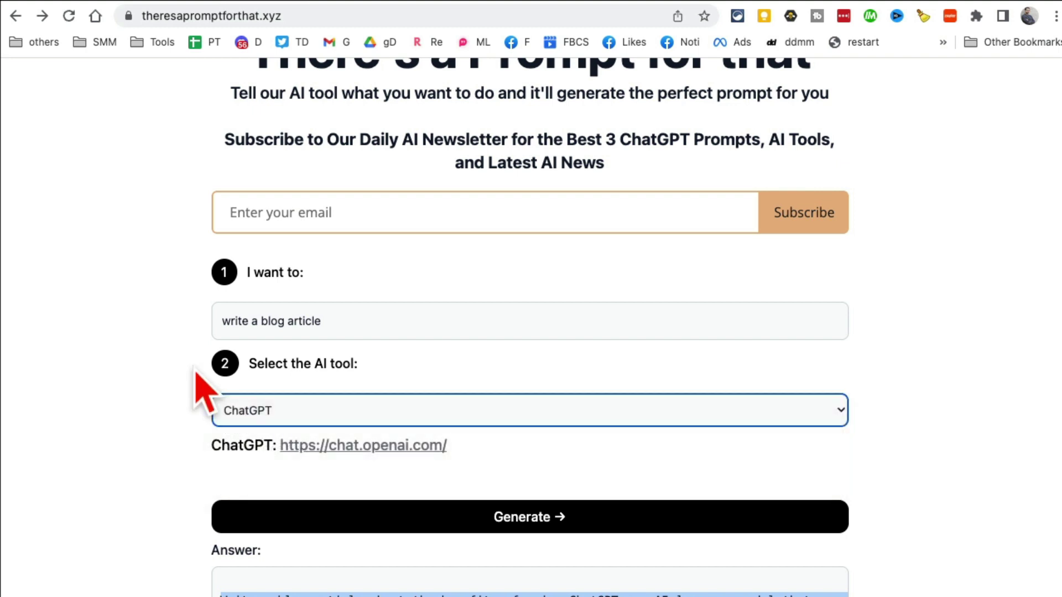
left_click(293, 416)
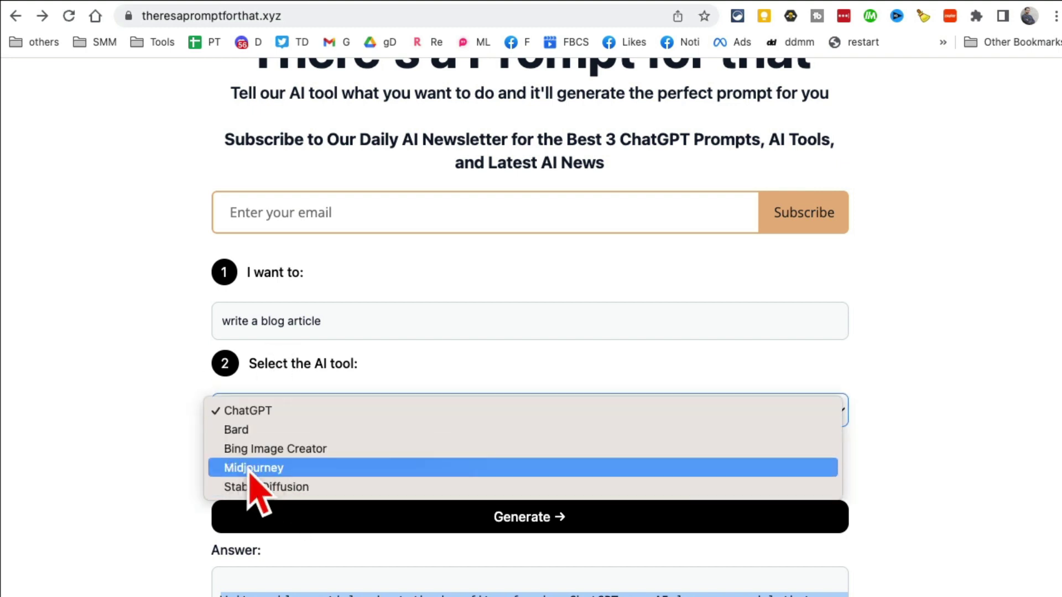
left_click(114, 446)
left_click(370, 321)
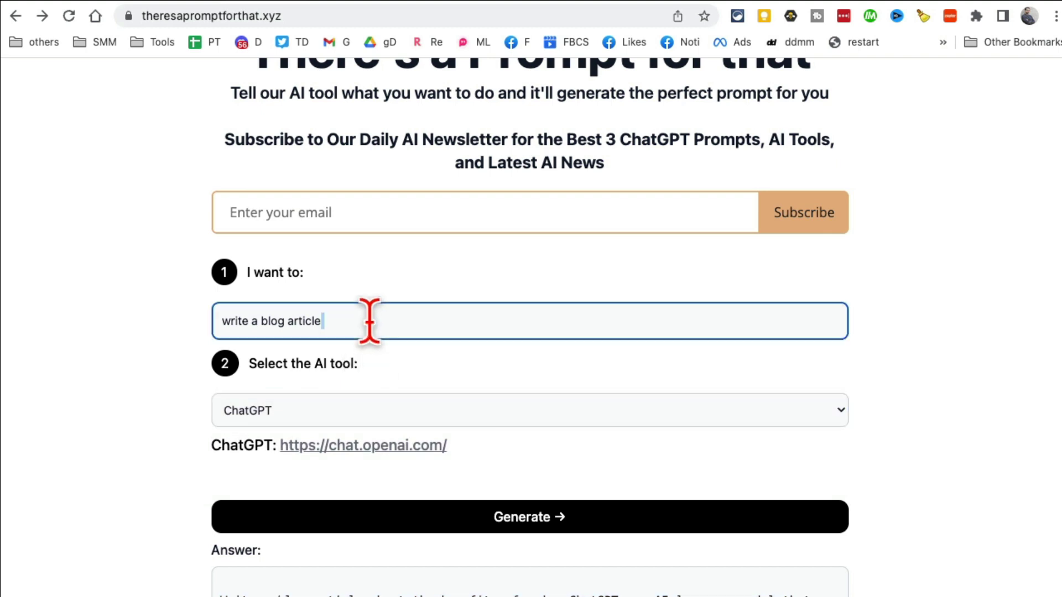
triple_click(369, 321)
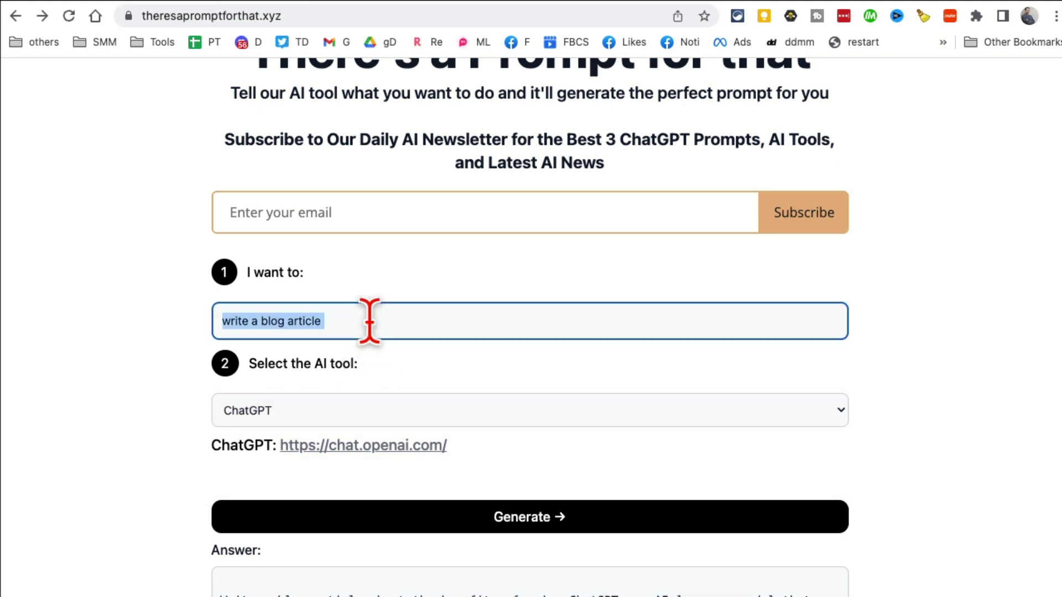
type("a youtube thumbnail")
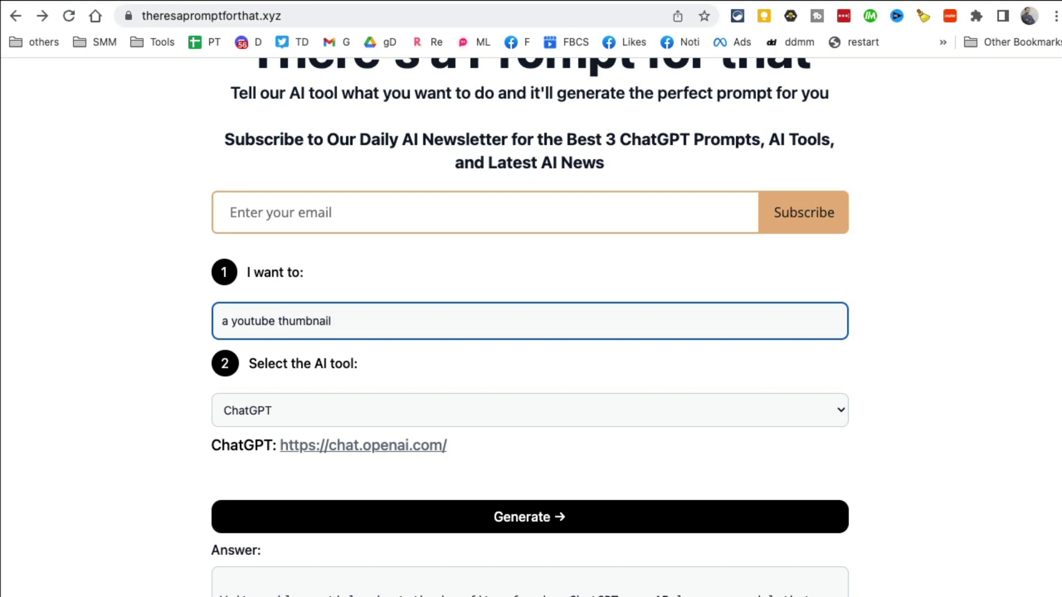
Step: Choose Stable Diffusion as the target AI tool
left_click(395, 418)
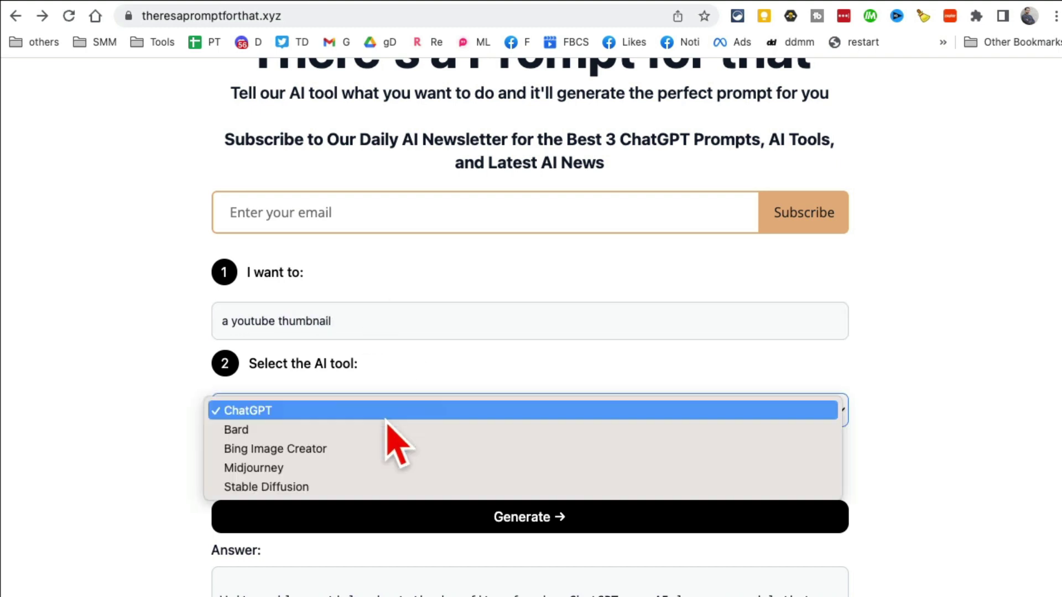
left_click(343, 487)
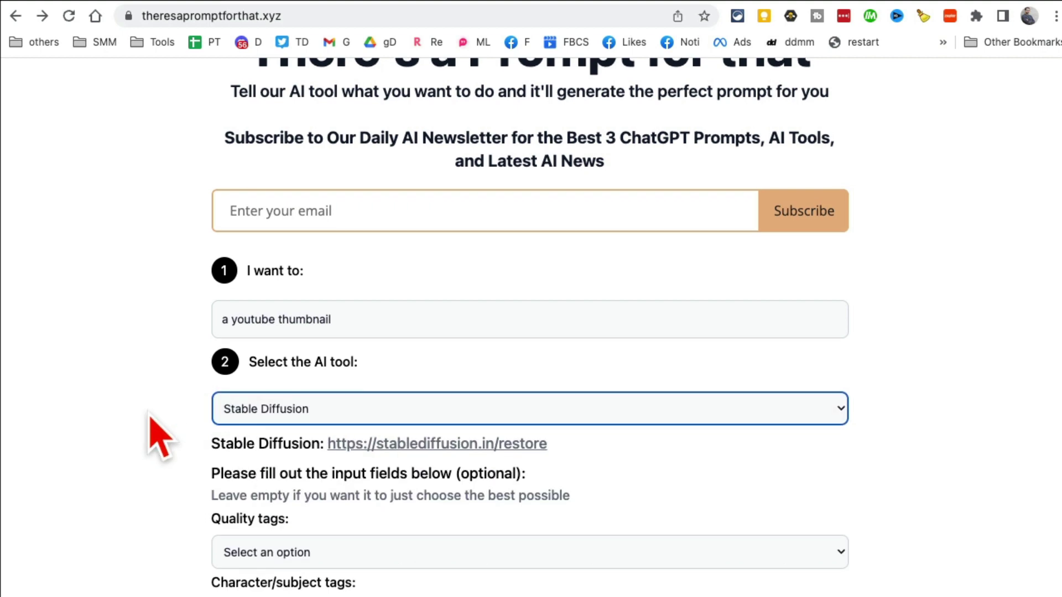
scroll(155, 438, "down", 4)
scroll(155, 438, "down", 2)
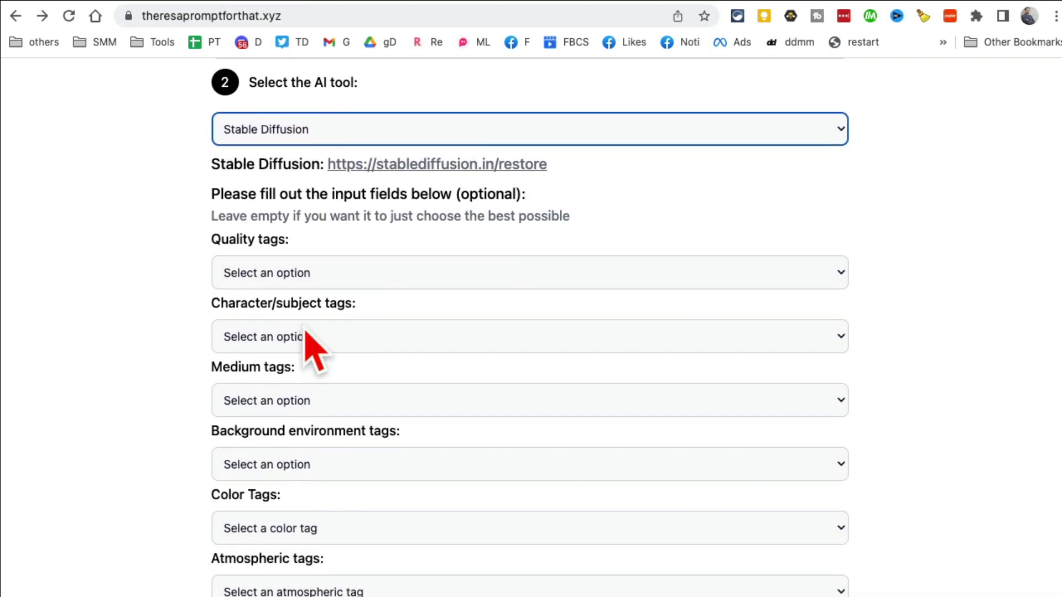
Step: Inspect the Quality, Character/subject and Medium tag options, leaving all unset
left_click(318, 272)
key("Escape")
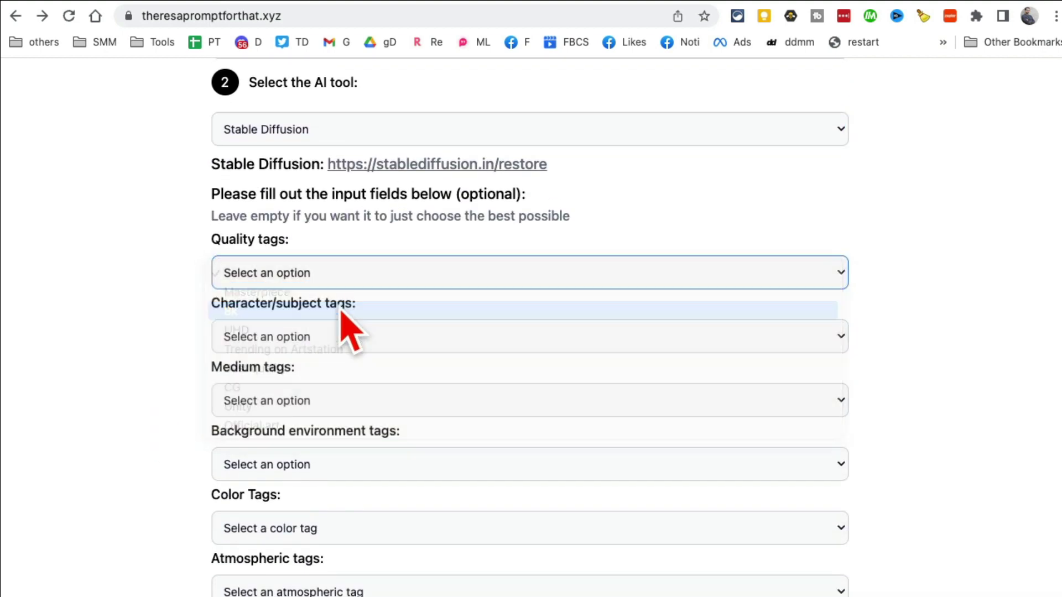
left_click(326, 337)
key("Escape")
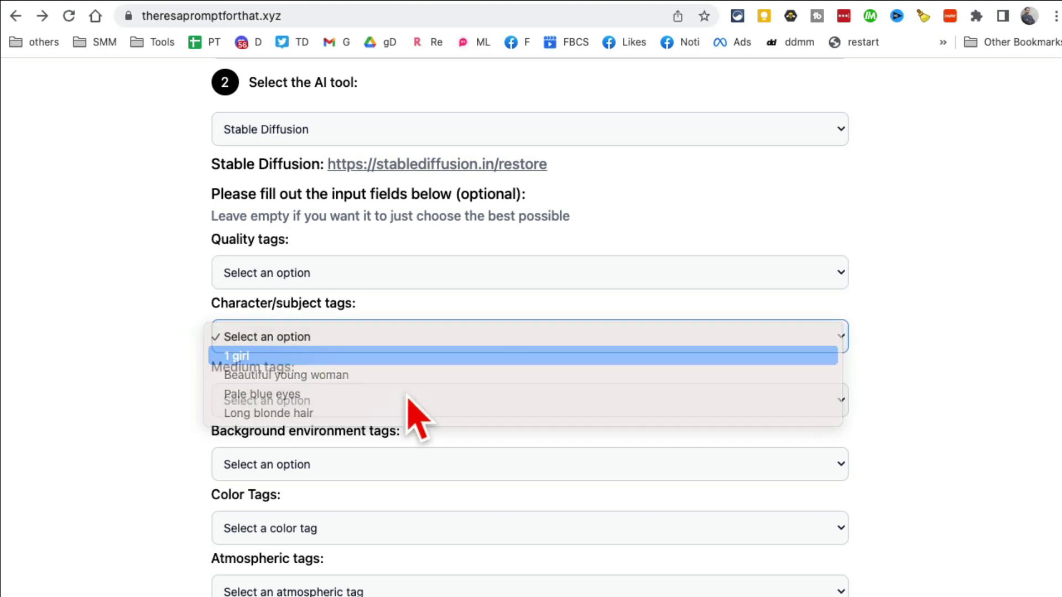
scroll(285, 365, "down", 2)
left_click(289, 349)
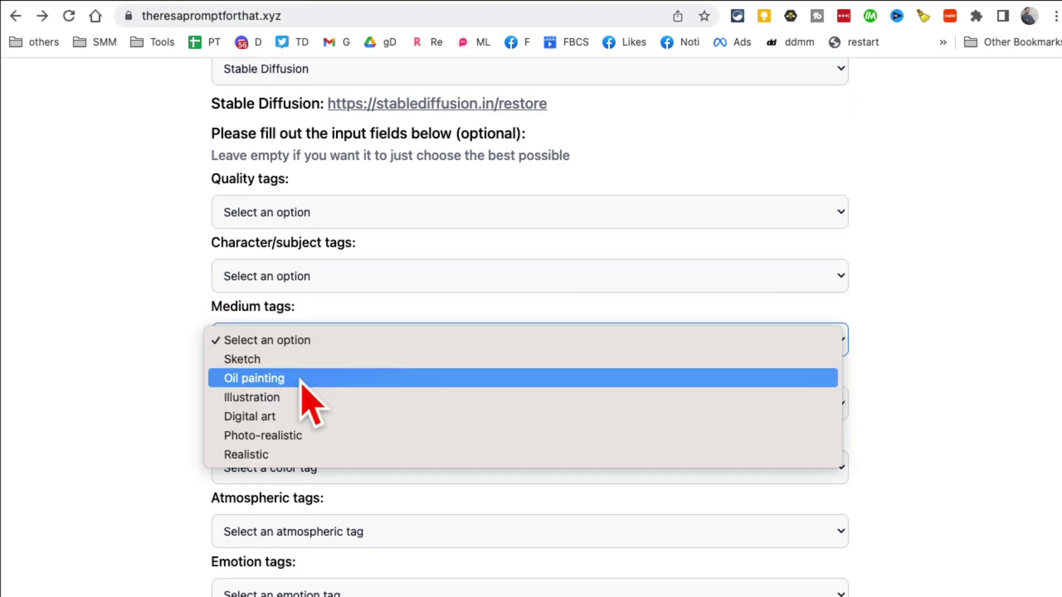
key("Escape")
scroll(148, 404, "down", 3)
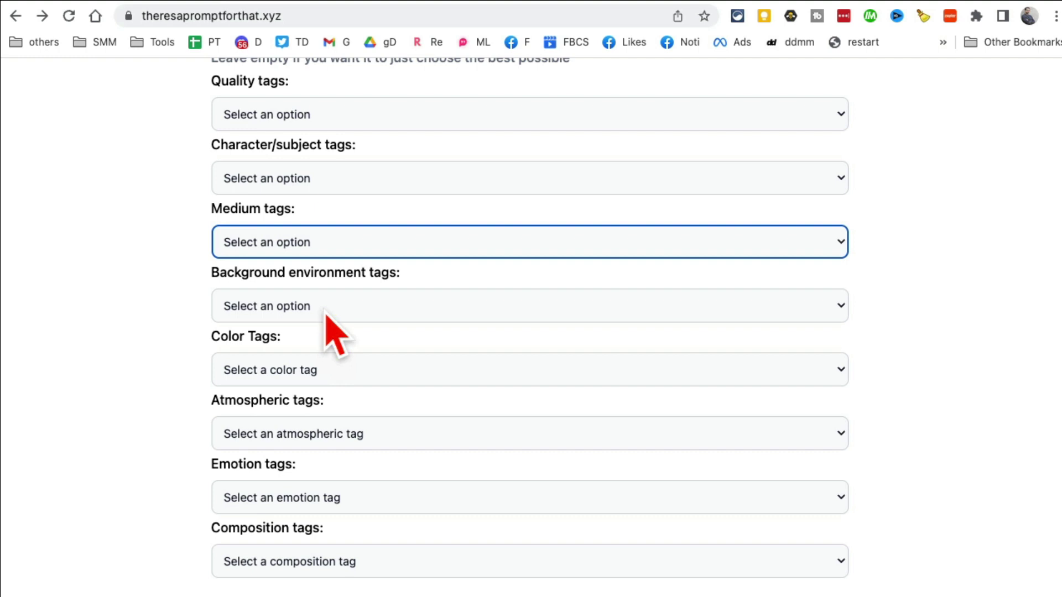
Step: Inspect the Background, Color, Atmospheric and Composition tag options, leaving all unset
left_click(329, 309)
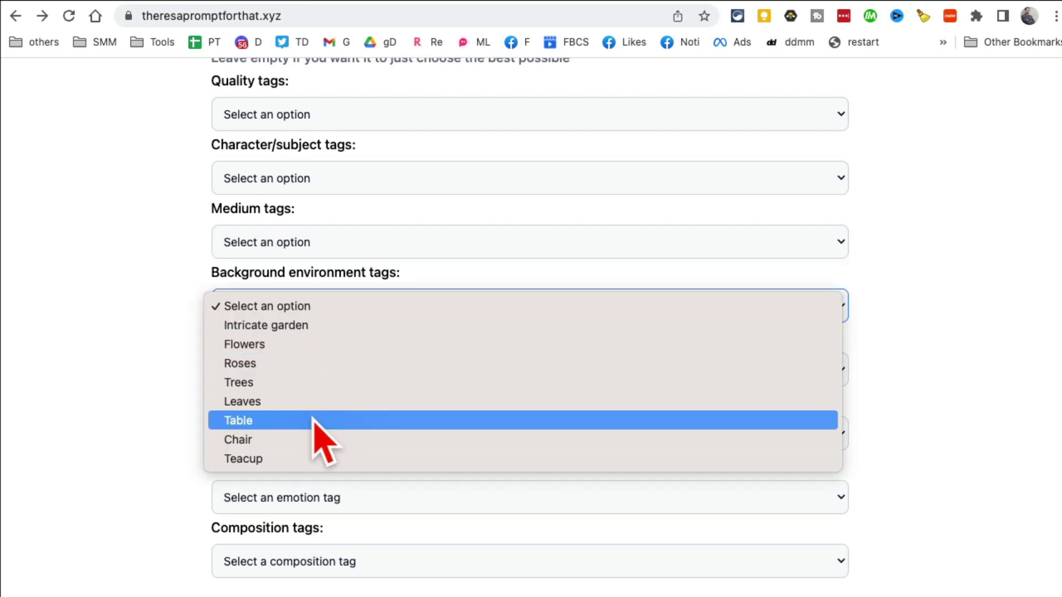
key("Escape")
left_click(293, 372)
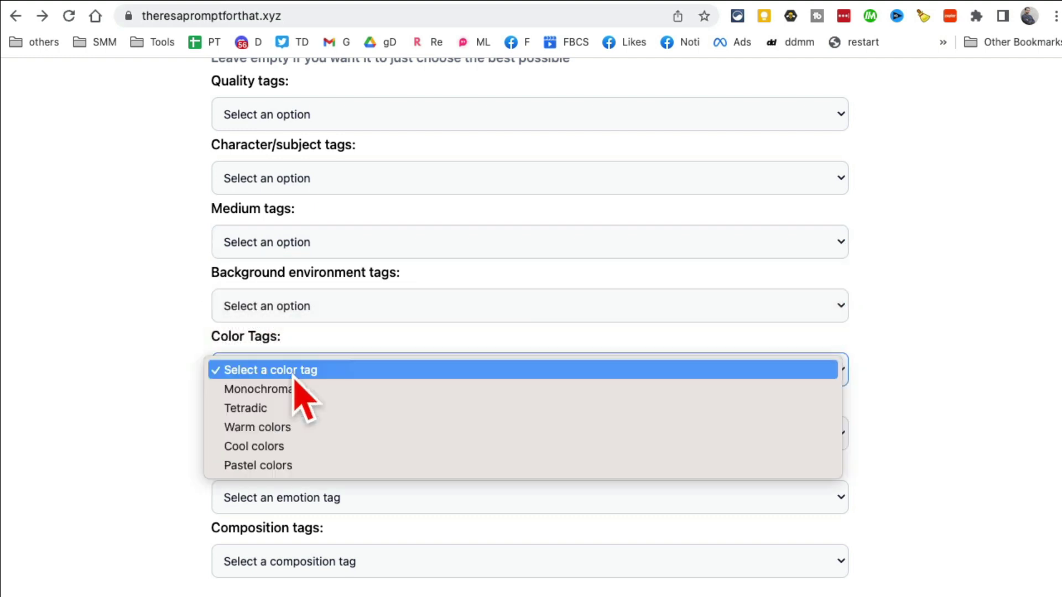
key("Escape")
left_click(293, 434)
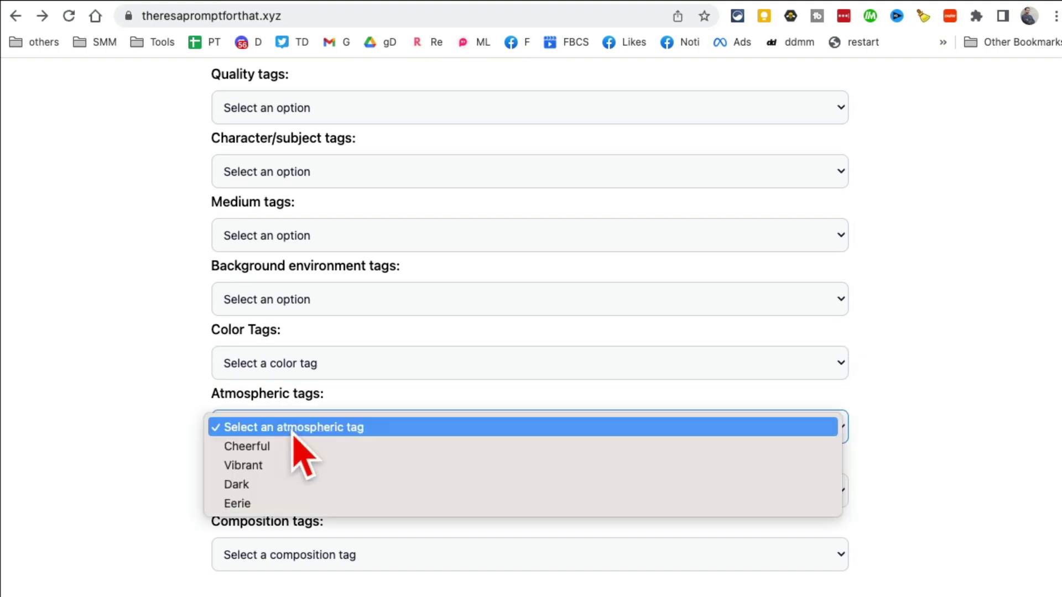
key("Escape")
scroll(184, 441, "down", 1)
scroll(184, 441, "down", 3)
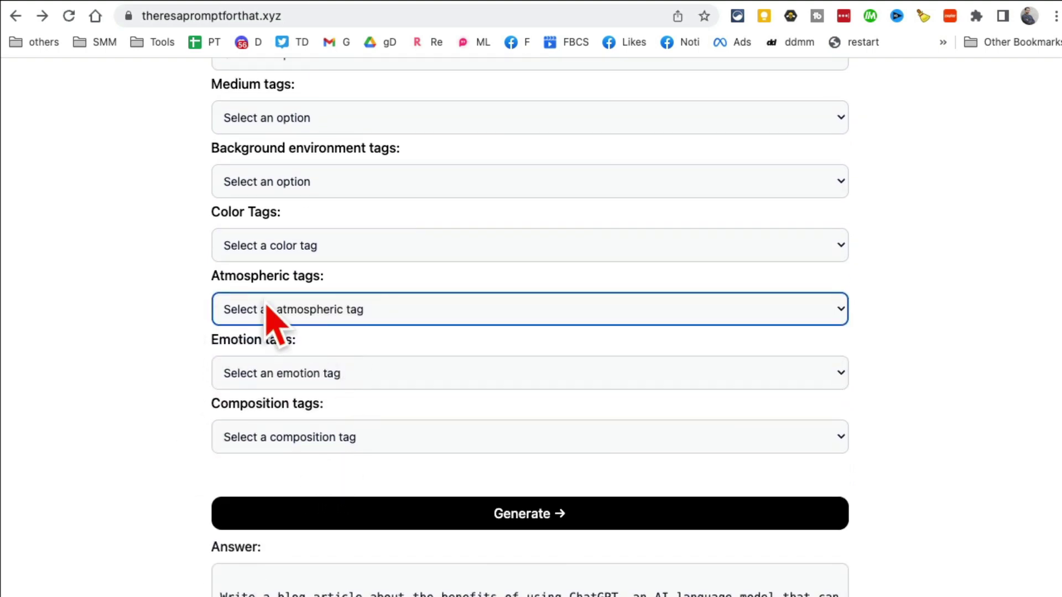
left_click(316, 438)
key("Escape")
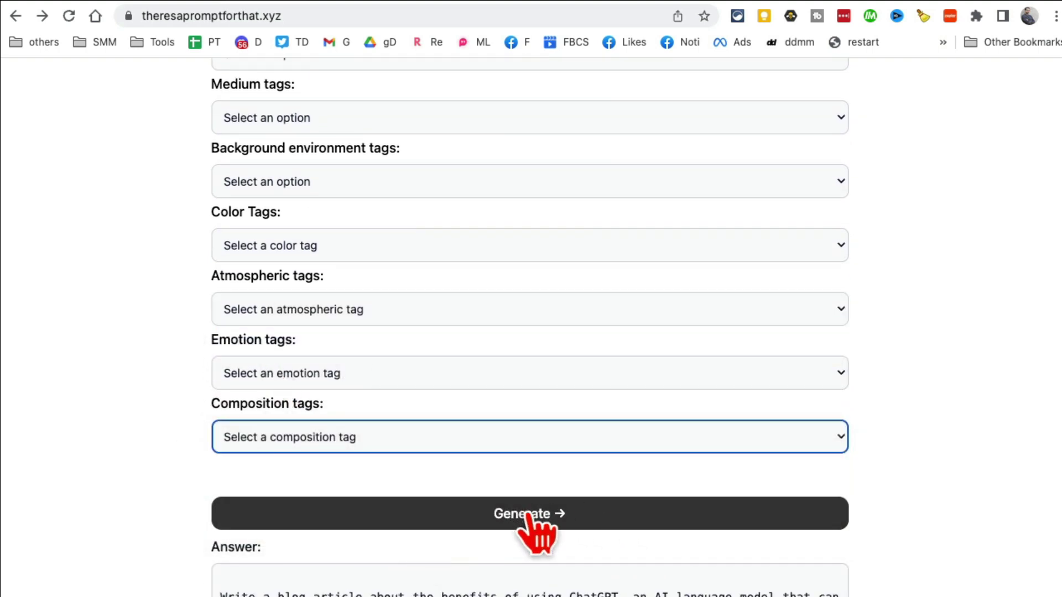
Step: Generate the Stable Diffusion prompt and copy it from the Answer box
left_click(540, 520)
scroll(882, 427, "down", 4)
scroll(881, 410, "down", 4)
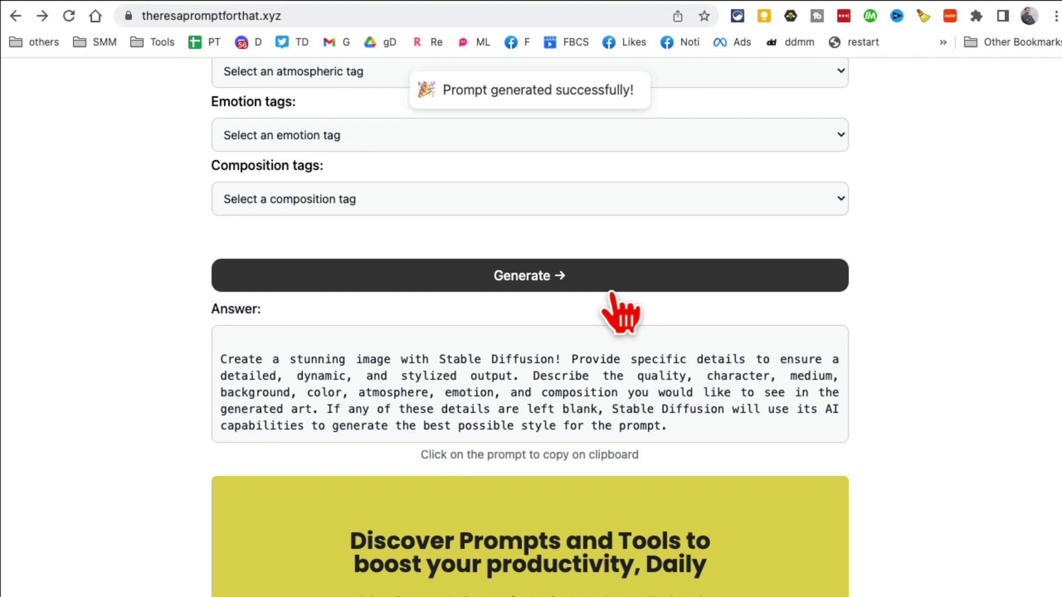
left_click_drag(662, 439, 232, 348)
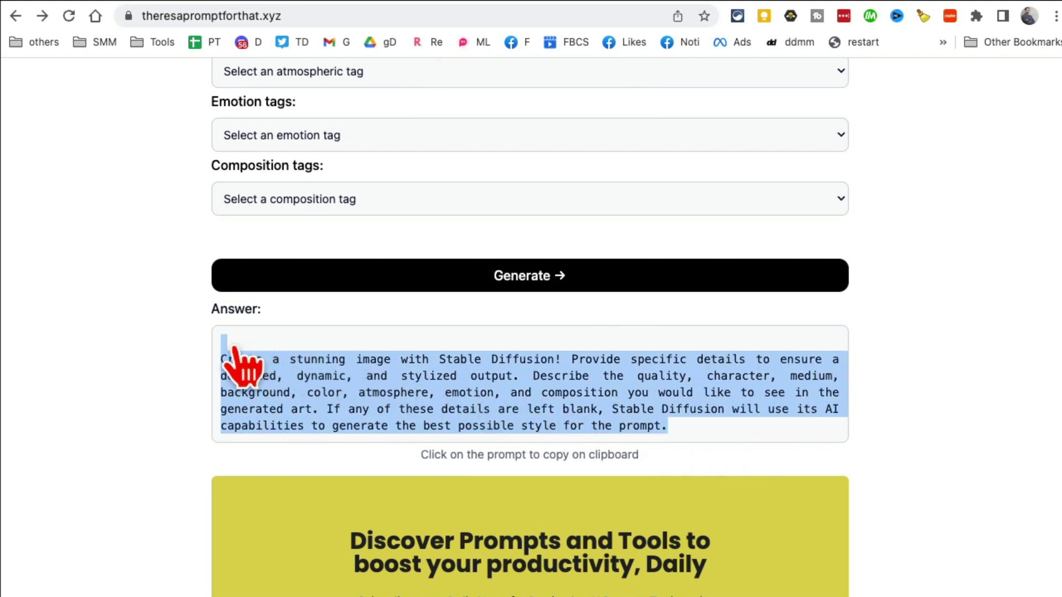
left_click(235, 350)
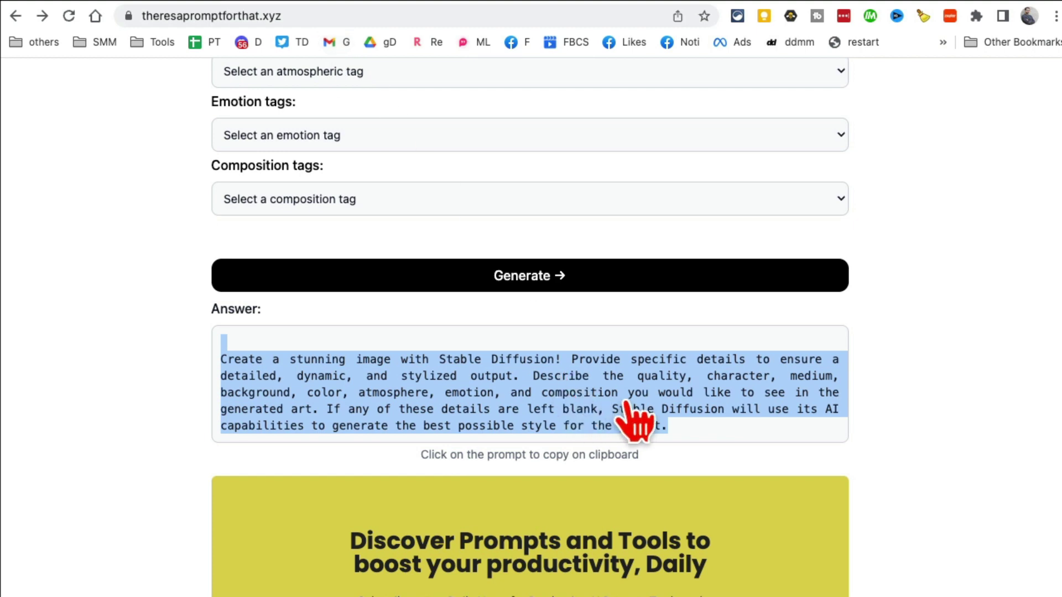
Step: Scroll back through the page and select the Answer prompt text again
scroll(669, 426, "up", 10)
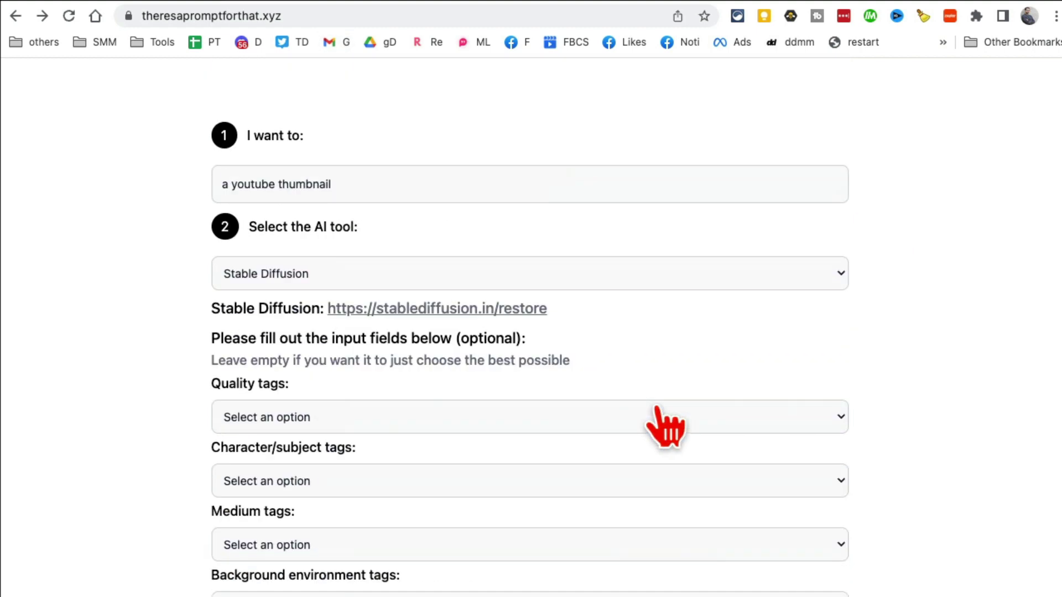
scroll(553, 442, "up", 7)
scroll(492, 553, "down", 7)
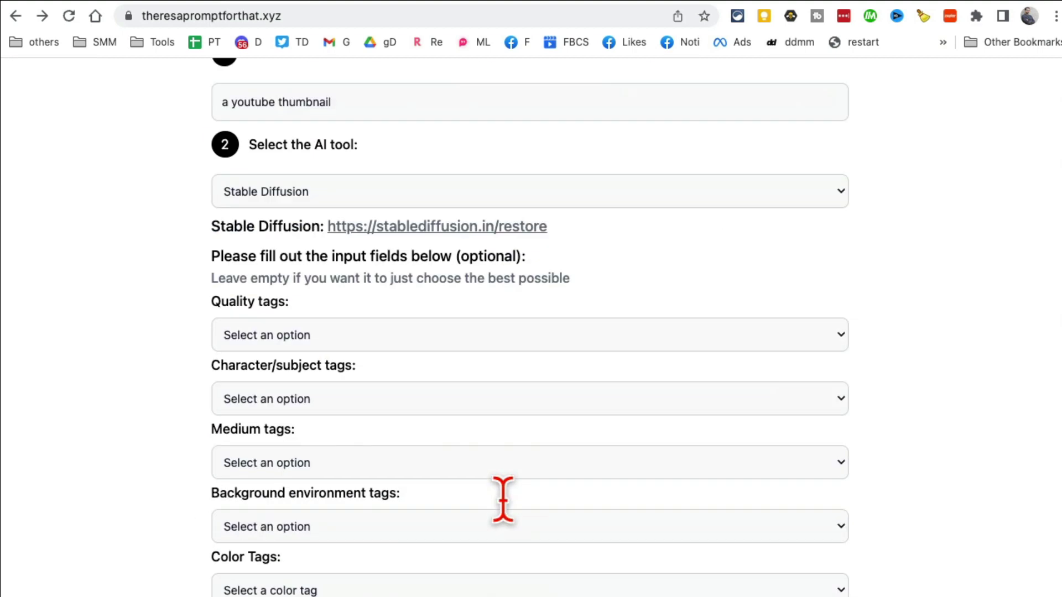
scroll(504, 500, "down", 8)
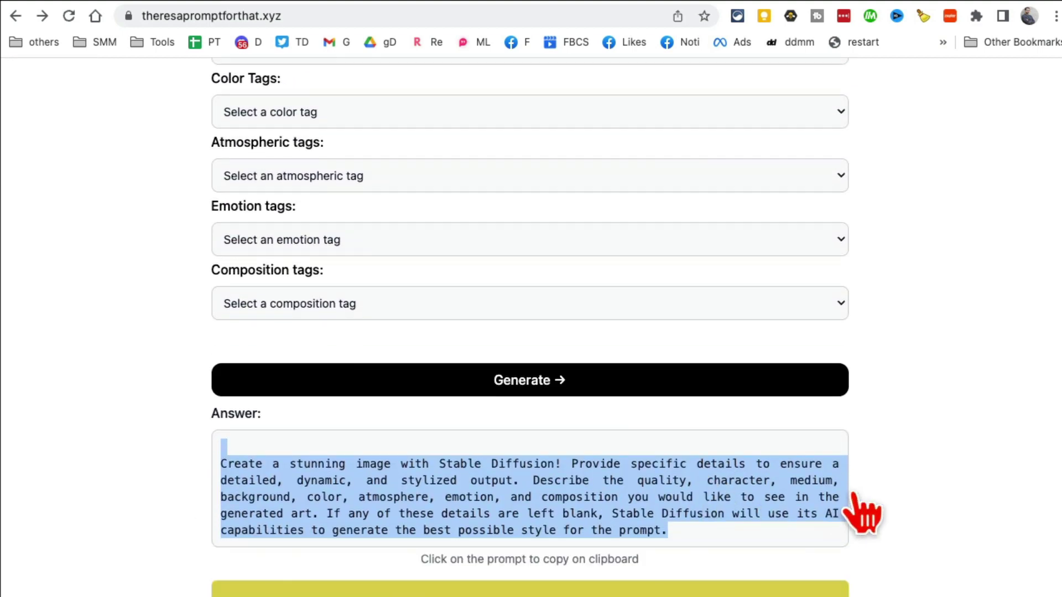
scroll(863, 512, "down", 1)
left_click_drag(691, 522, 210, 437)
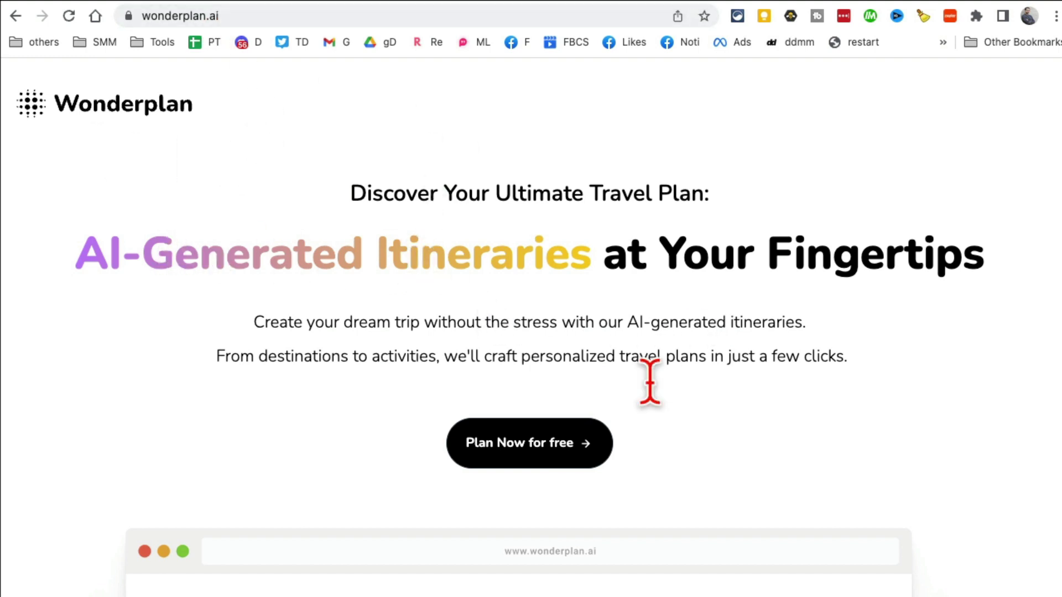
Step: Start a new Wonderplan trip to new york, United States, lasting 2 days
left_click(586, 449)
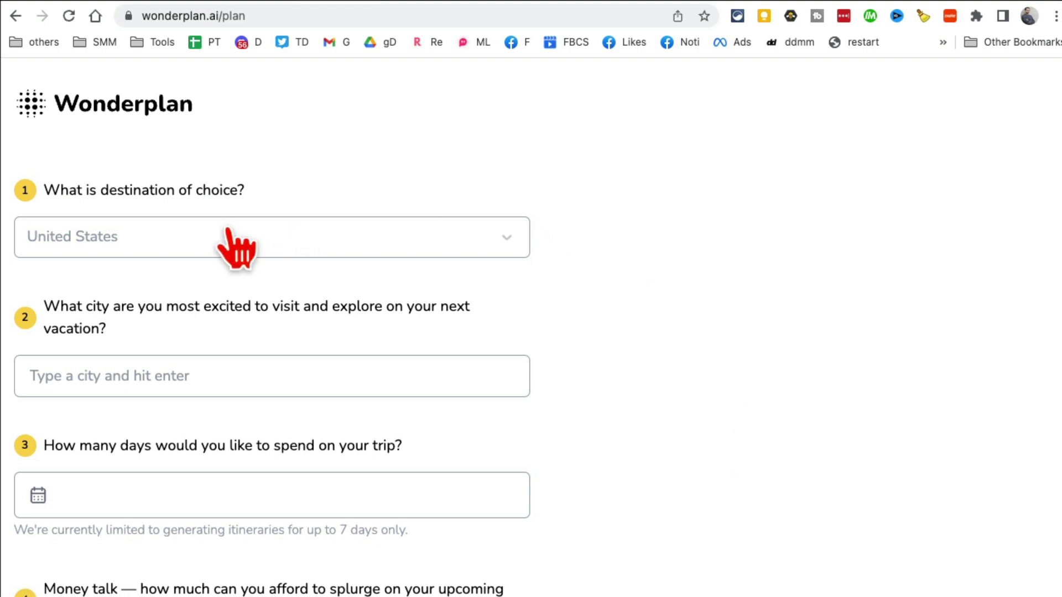
left_click(201, 233)
type("unite")
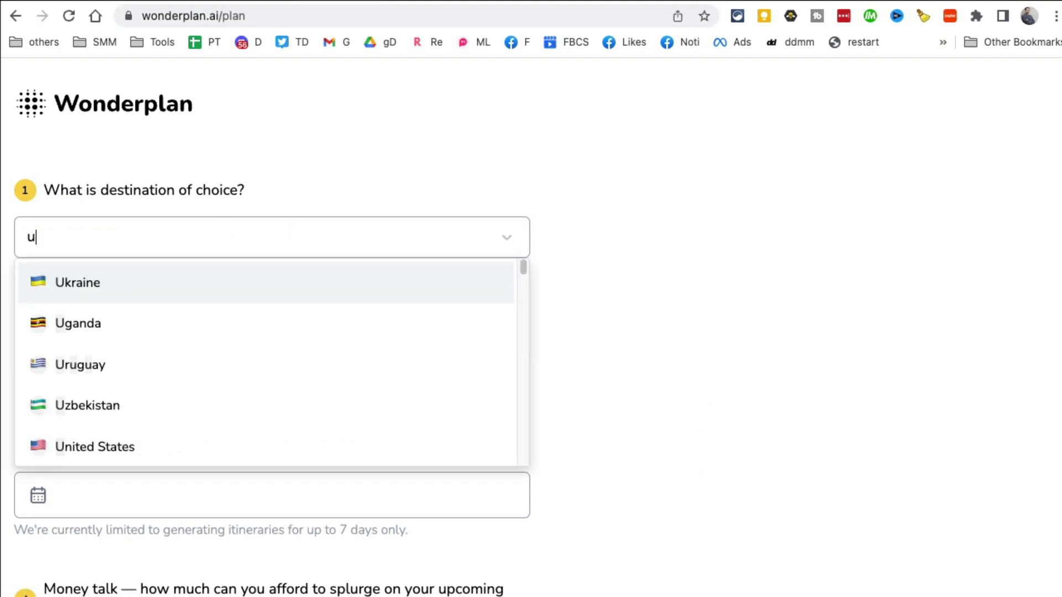
left_click(206, 285)
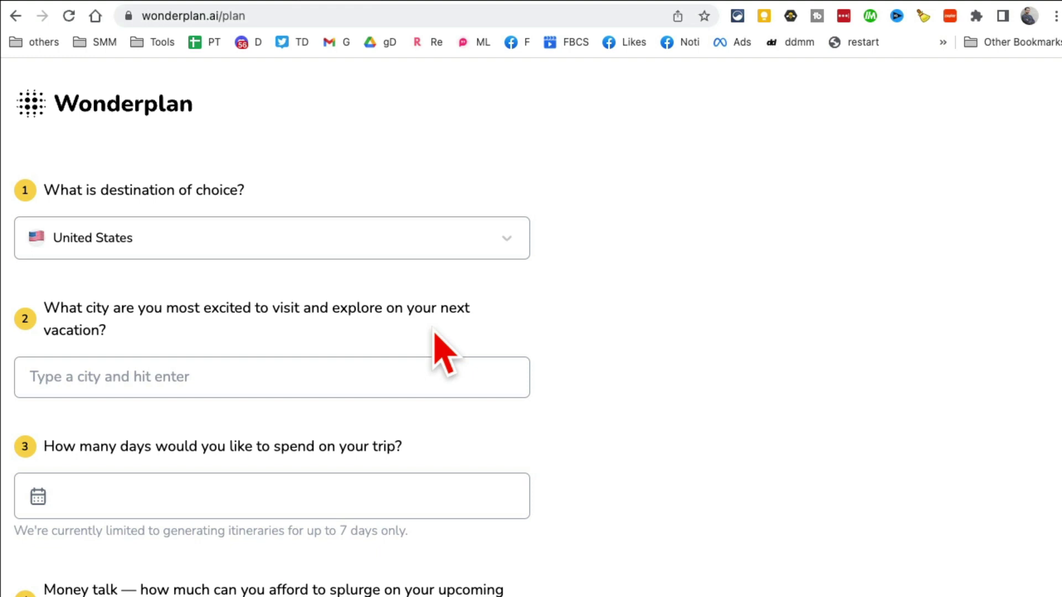
scroll(291, 371, "down", 1)
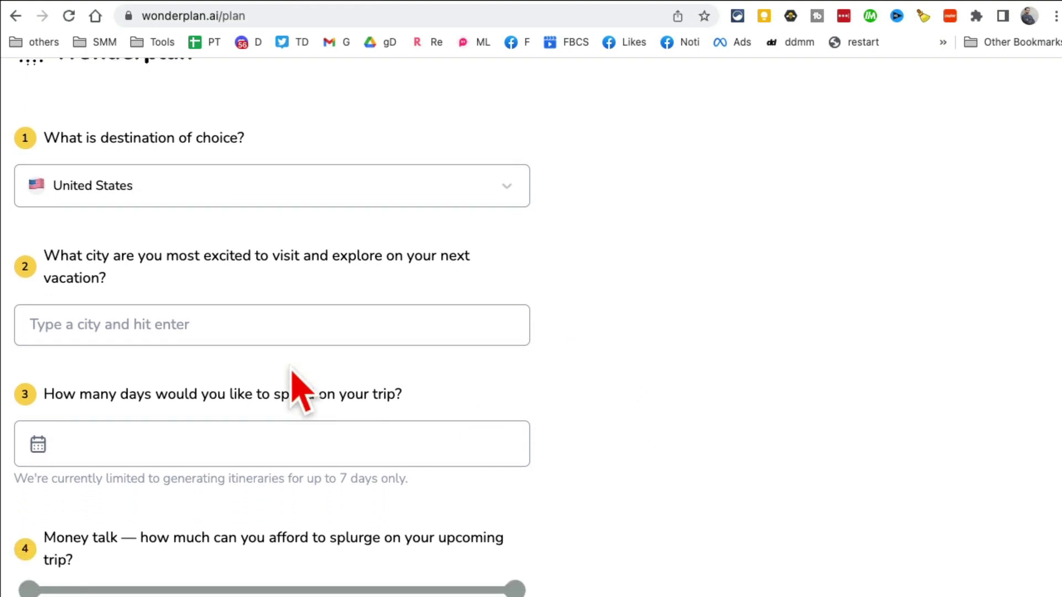
left_click(239, 330)
type("new york")
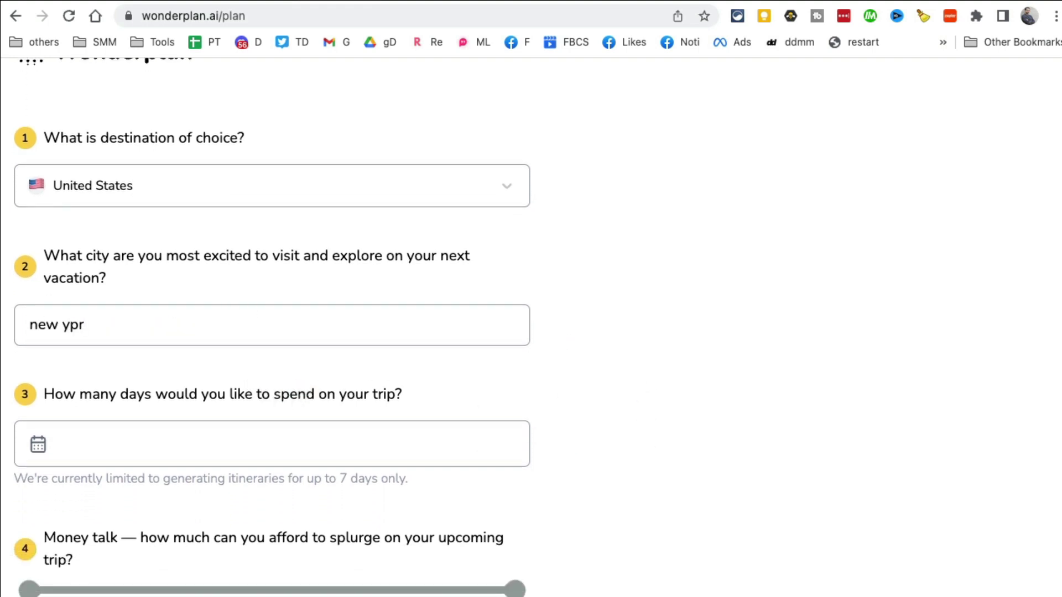
left_click(213, 440)
type("2")
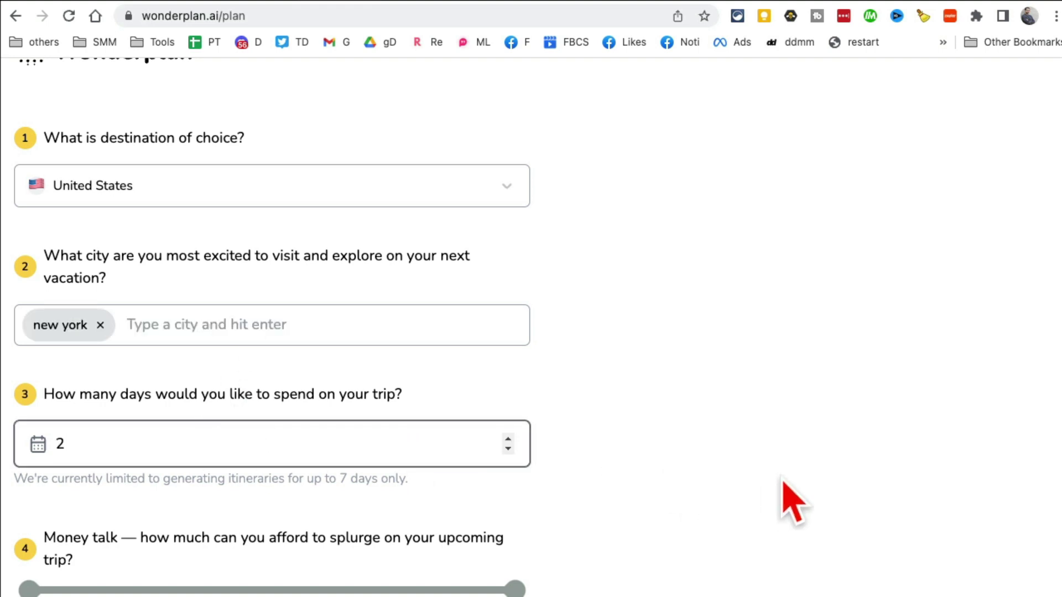
left_click(782, 501)
scroll(782, 503, "down", 5)
Step: Set a $2400 budget, add City sightseeing, Food exploration and Cultural experiences, and generate the trip
left_click_drag(514, 328, 417, 339)
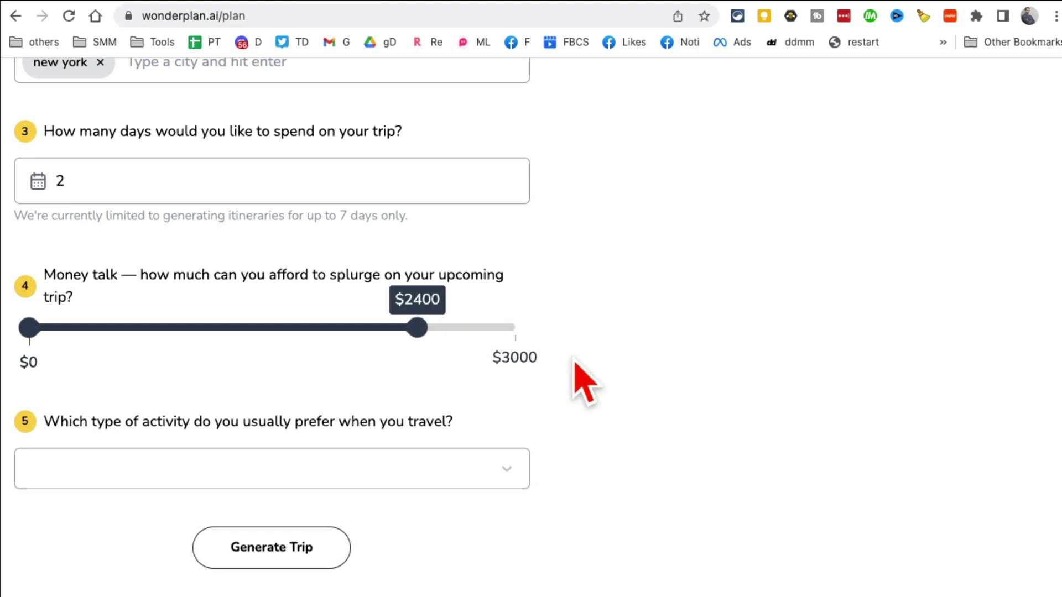
left_click(453, 465)
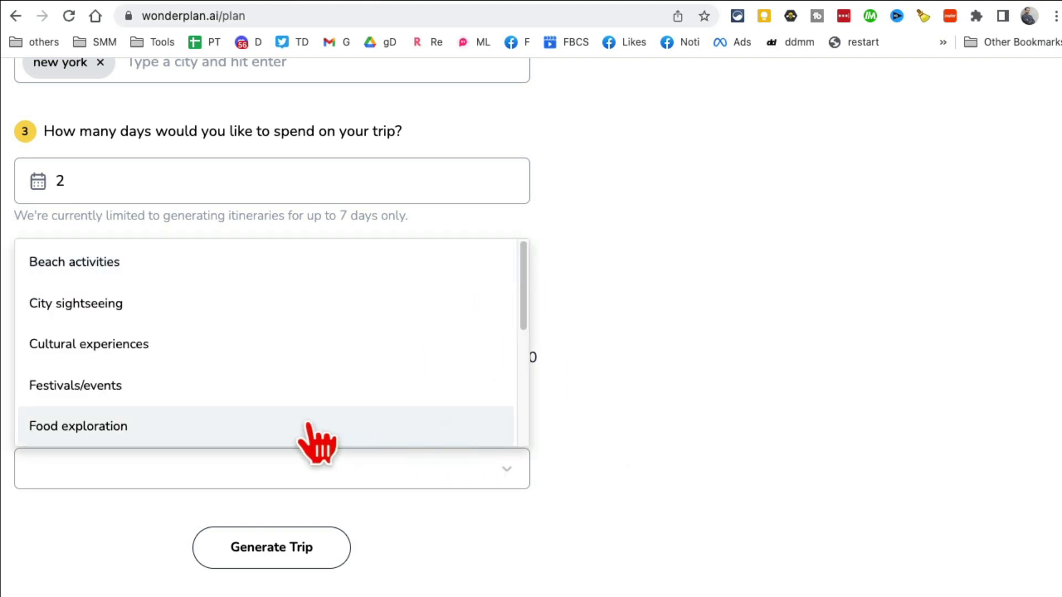
left_click(241, 304)
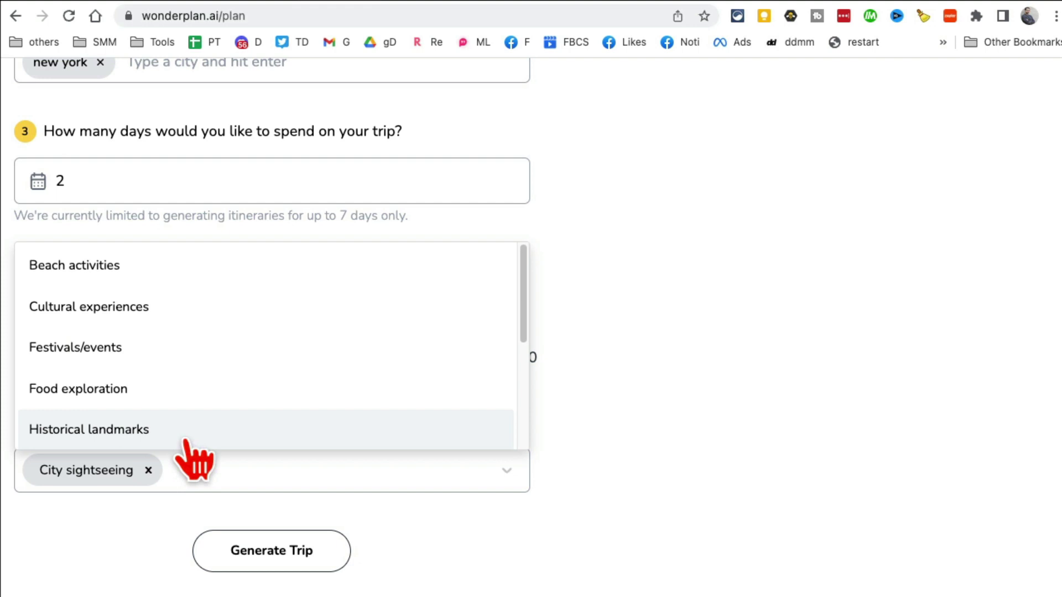
left_click(160, 399)
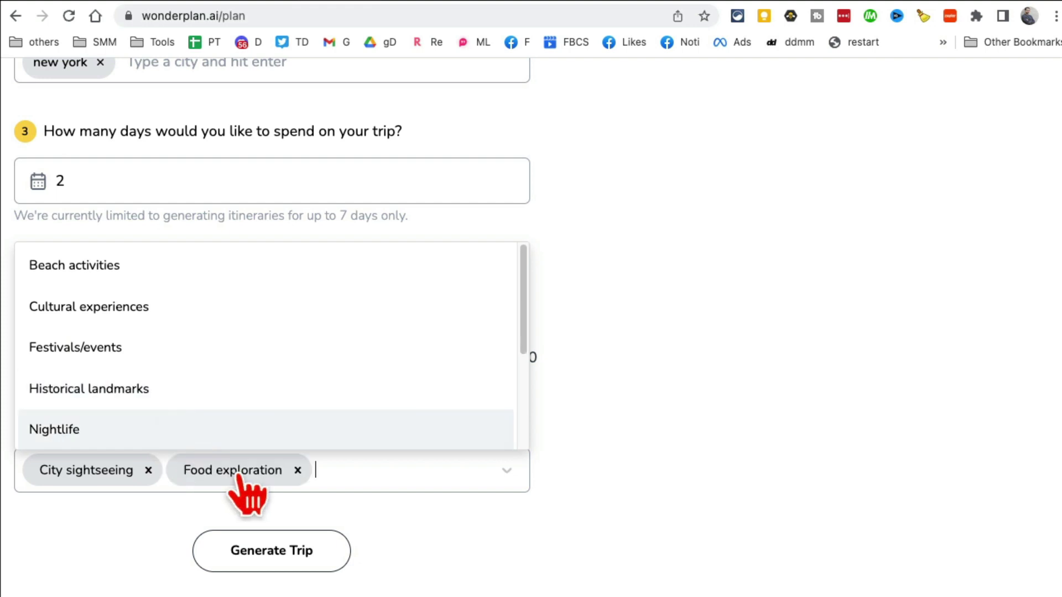
left_click(239, 312)
left_click(752, 487)
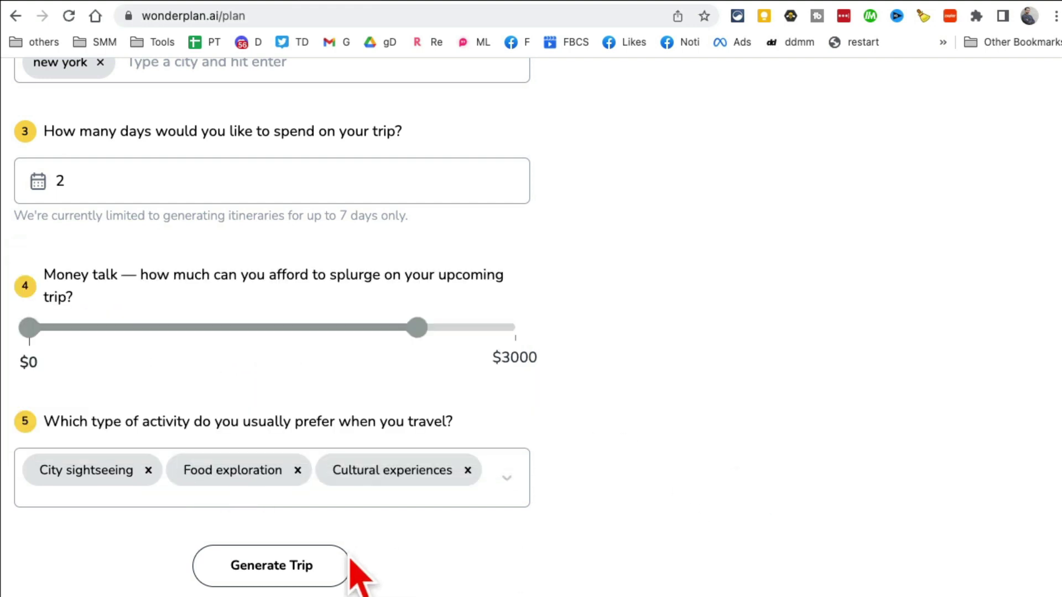
left_click(293, 573)
scroll(788, 473, "up", 2)
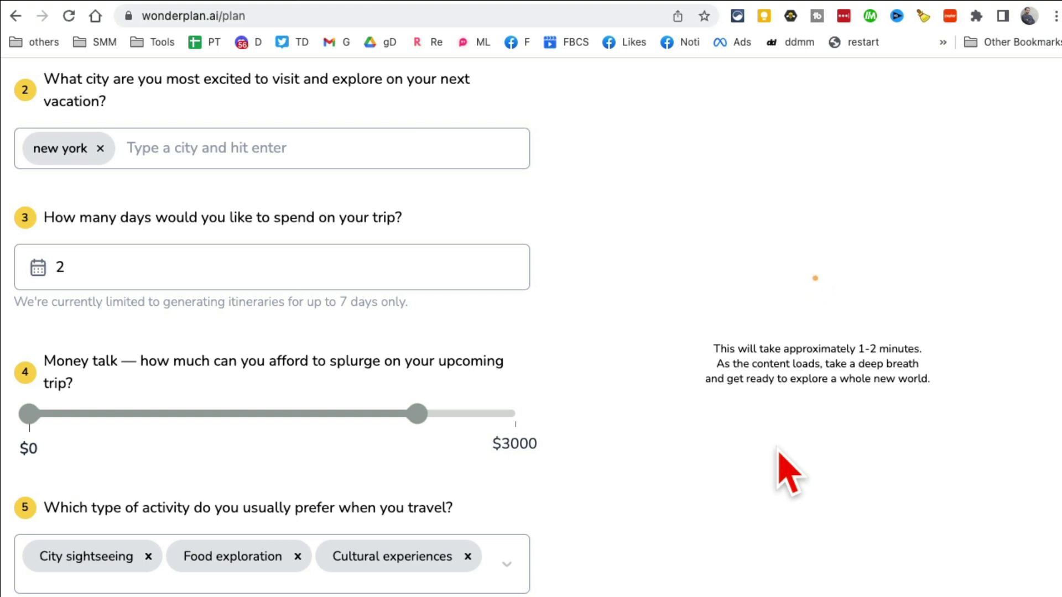
scroll(948, 357, "up", 4)
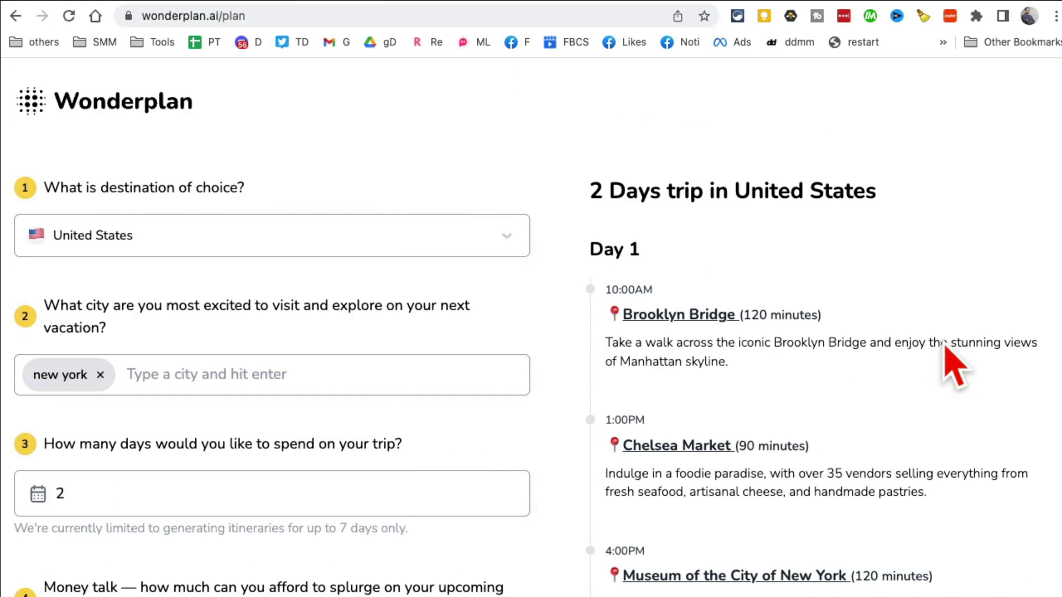
scroll(525, 332, "down", 1)
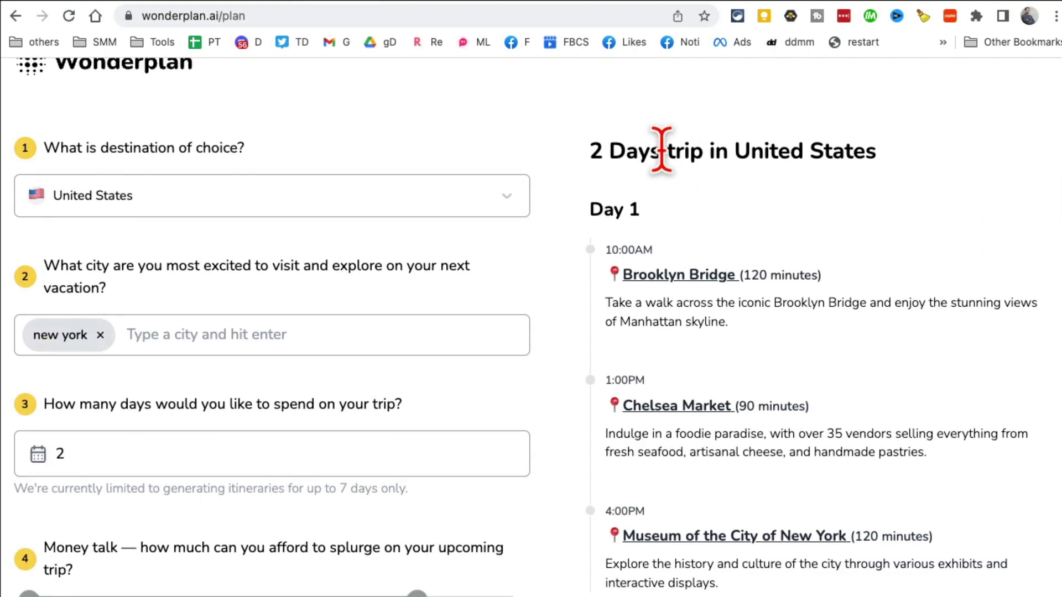
left_click_drag(662, 150, 790, 151)
scroll(868, 390, "down", 1)
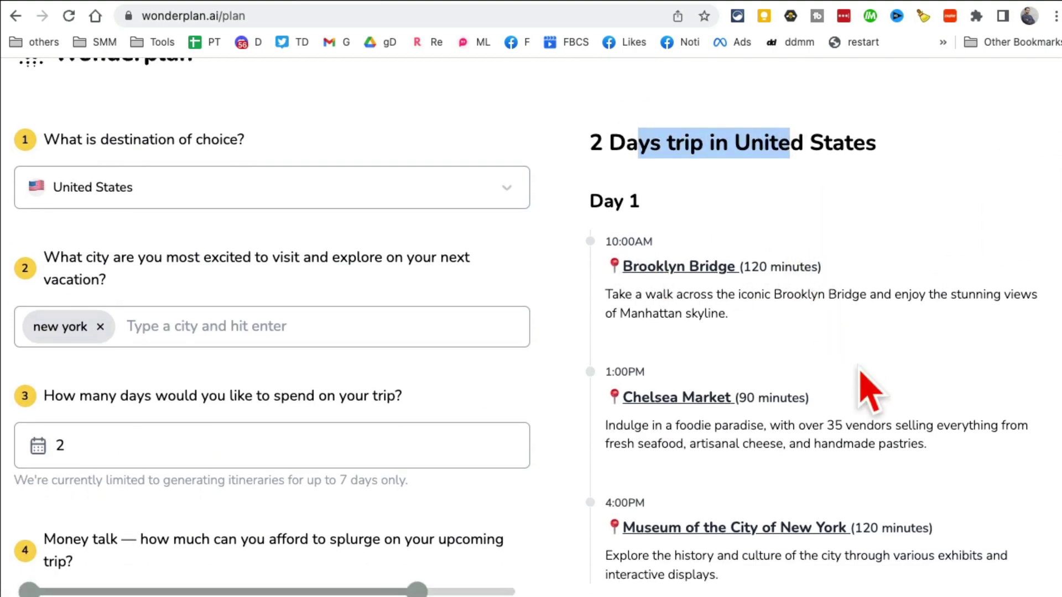
scroll(868, 390, "down", 5)
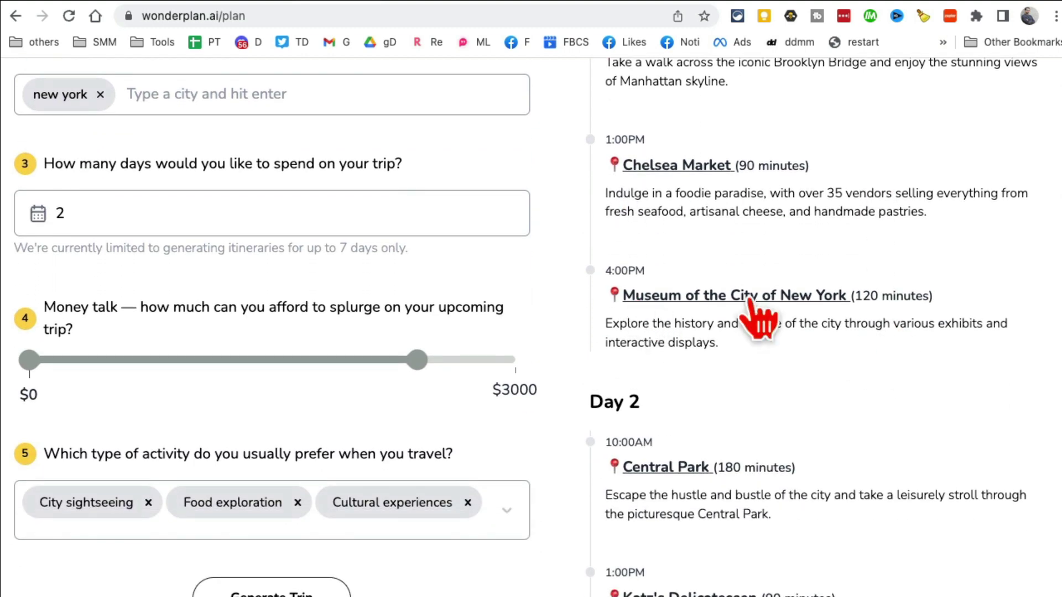
scroll(858, 443, "down", 3)
left_click_drag(797, 345, 717, 345)
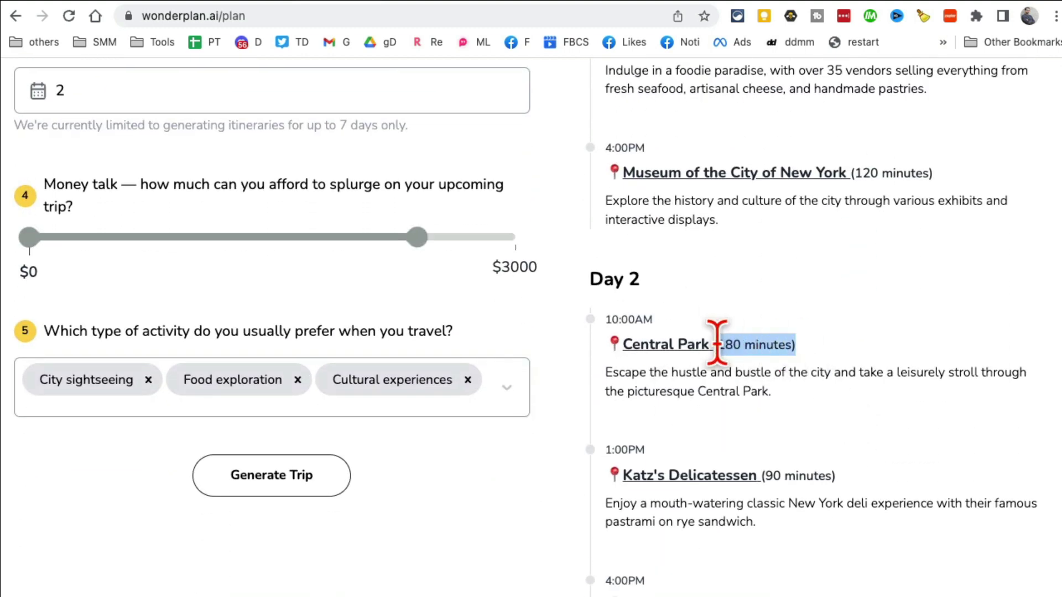
scroll(785, 369, "down", 2)
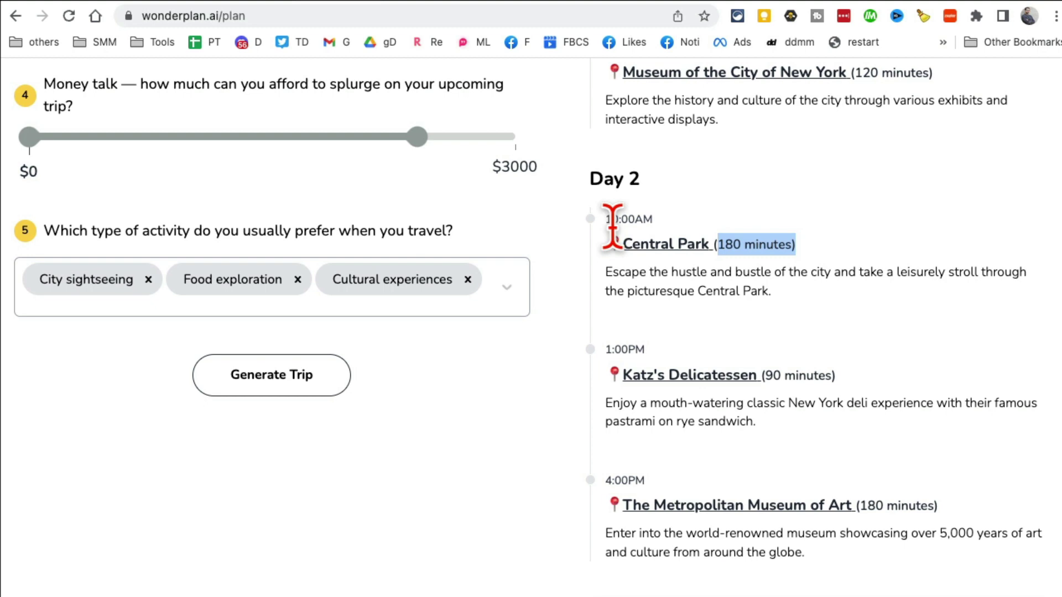
scroll(849, 343, "down", 8)
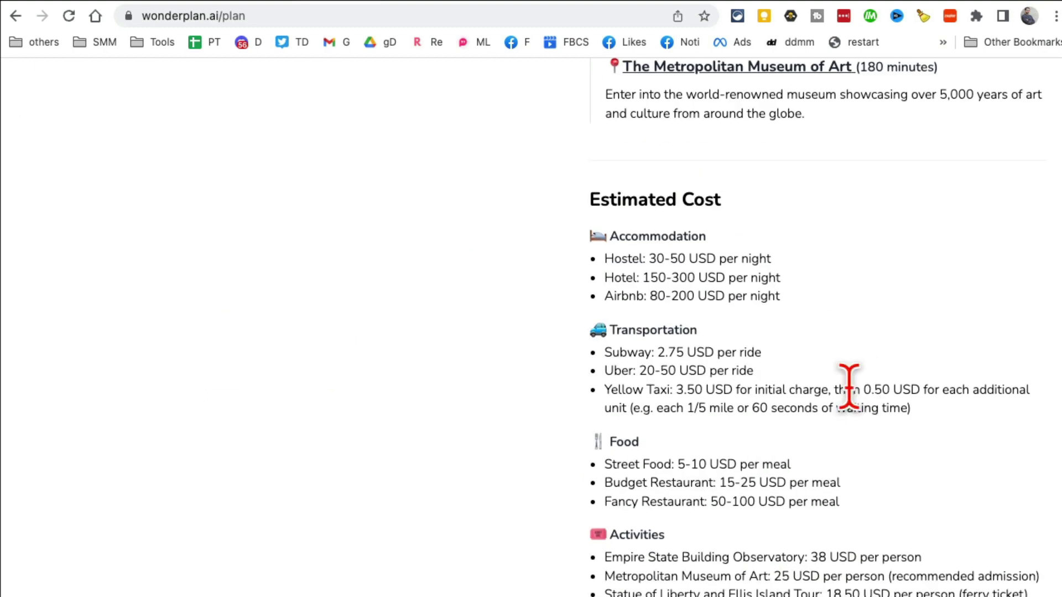
scroll(847, 386, "down", 1)
left_click_drag(679, 237, 807, 279)
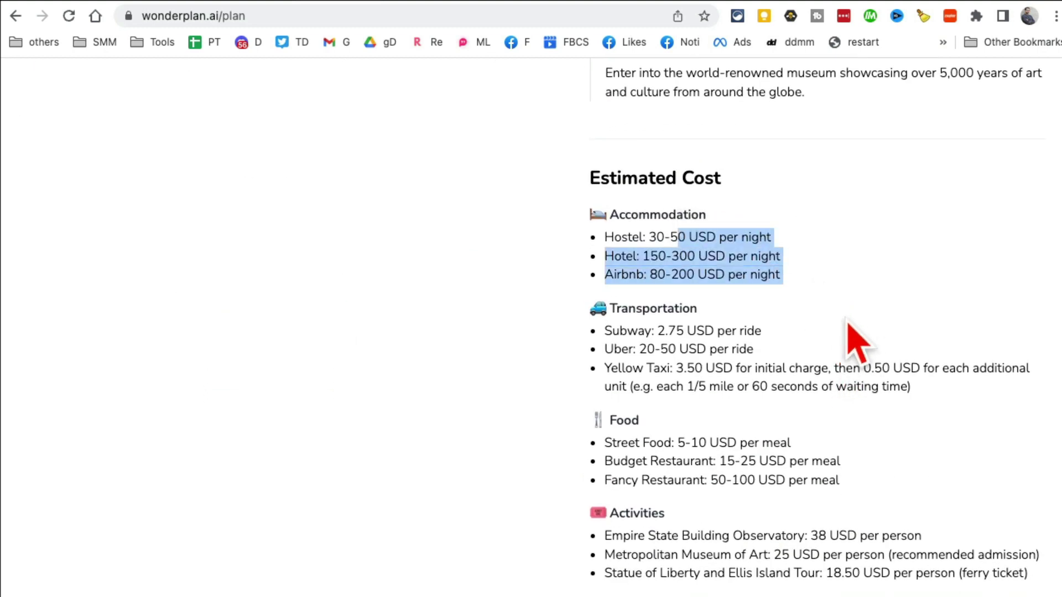
scroll(848, 332, "down", 4)
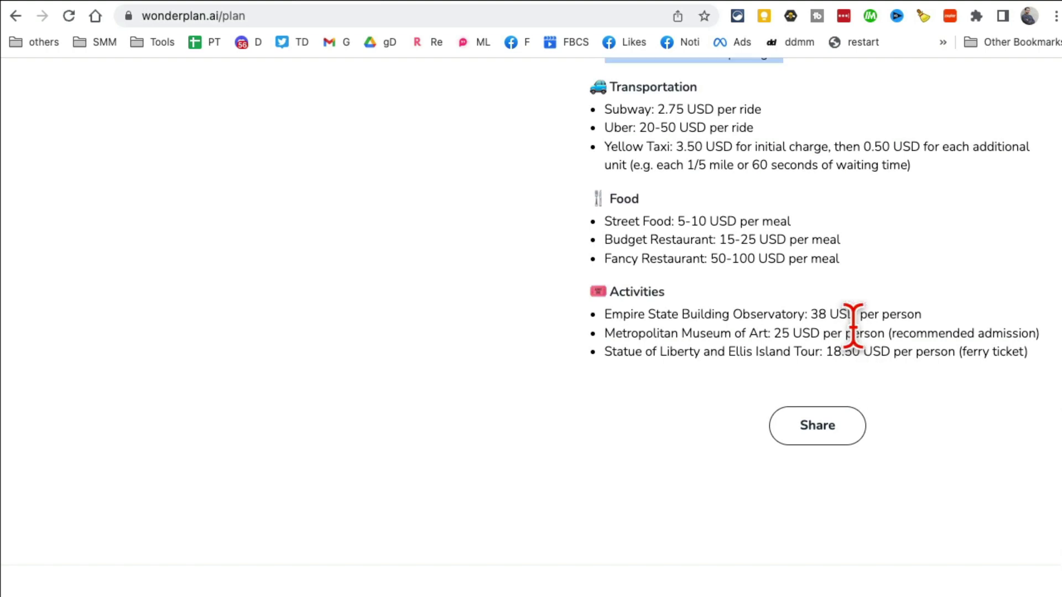
key("Home")
Step: Navigate to magickpen.com and pick Article Writing as the writing type
left_click(141, 115)
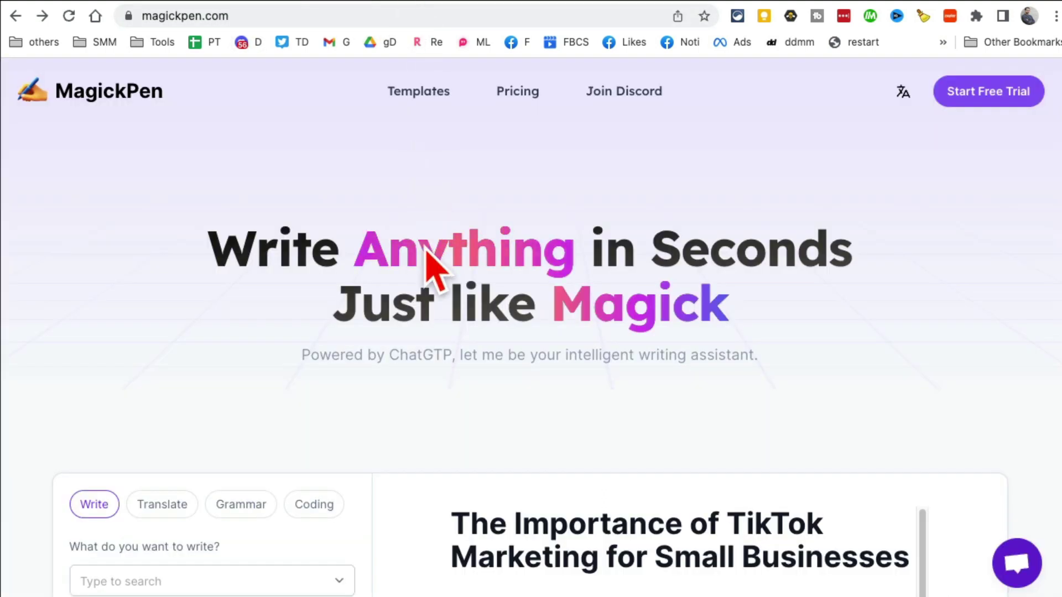
left_click(242, 15)
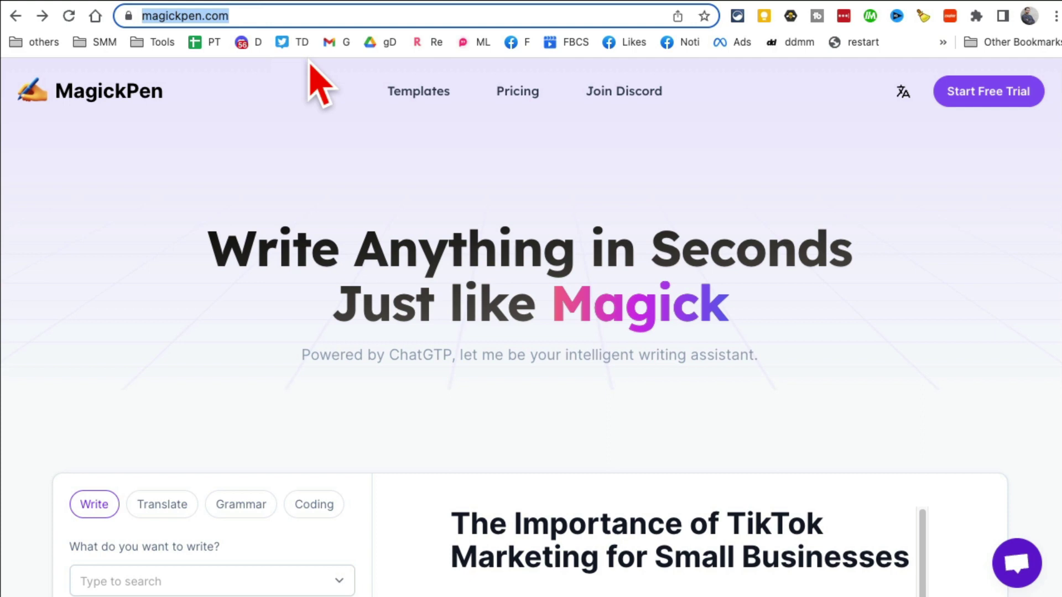
scroll(808, 323, "down", 5)
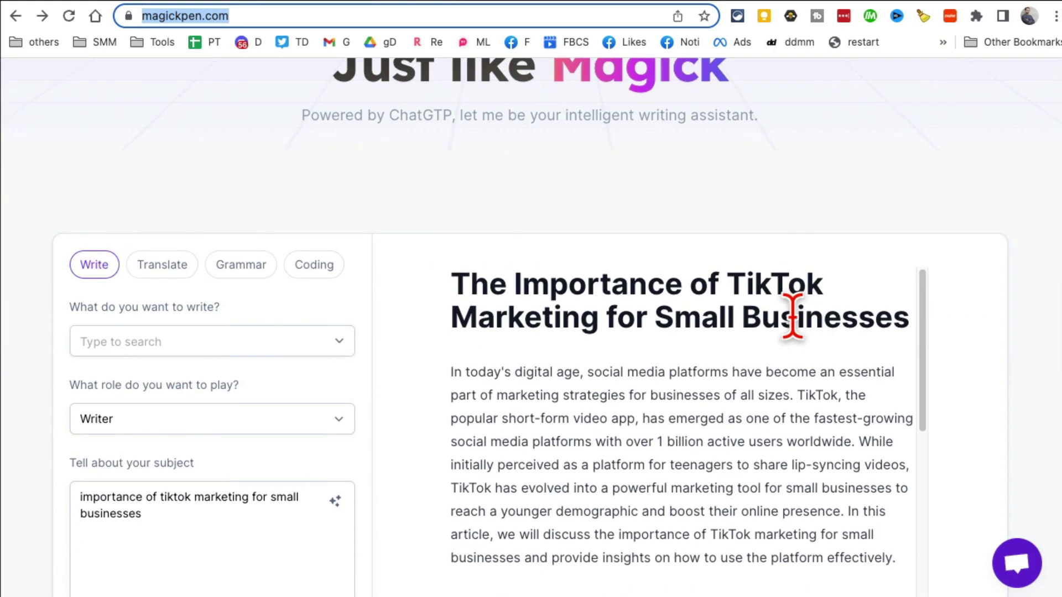
left_click(248, 341)
scroll(263, 230, "down", 5)
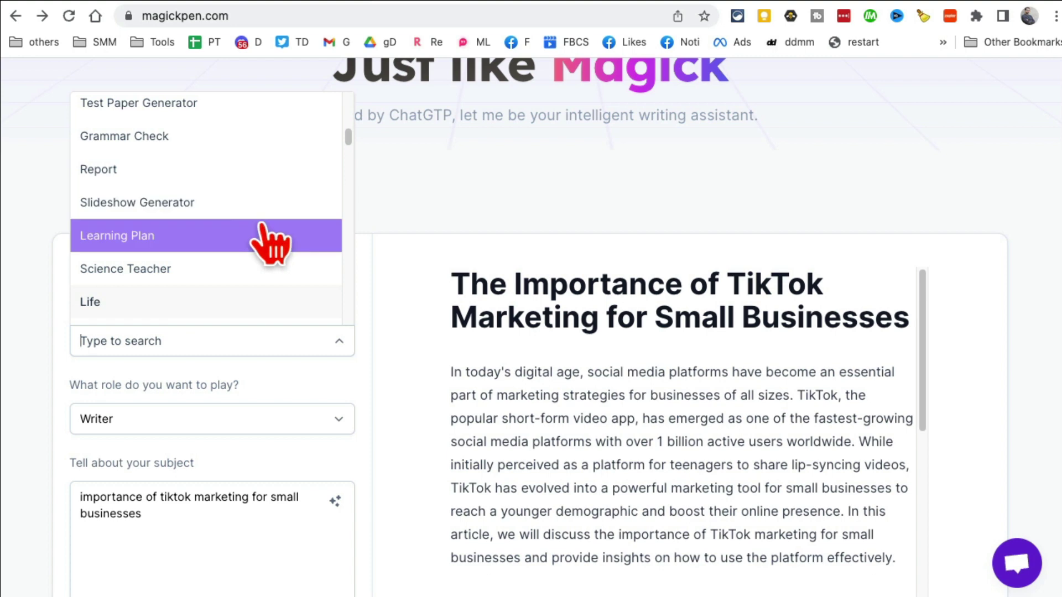
scroll(261, 226, "down", 2)
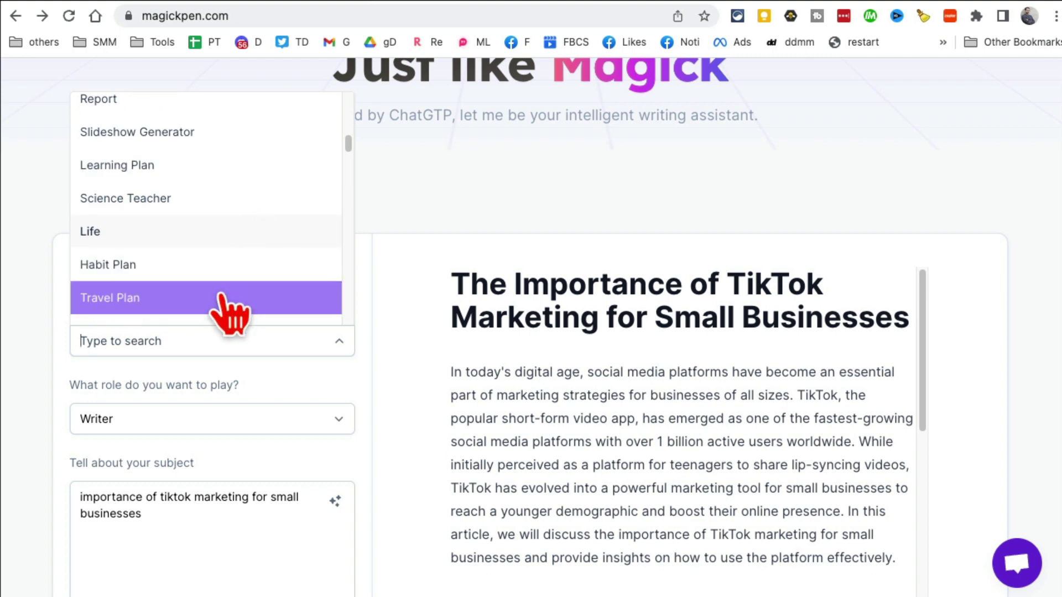
scroll(230, 299, "down", 4)
scroll(244, 260, "up", 10)
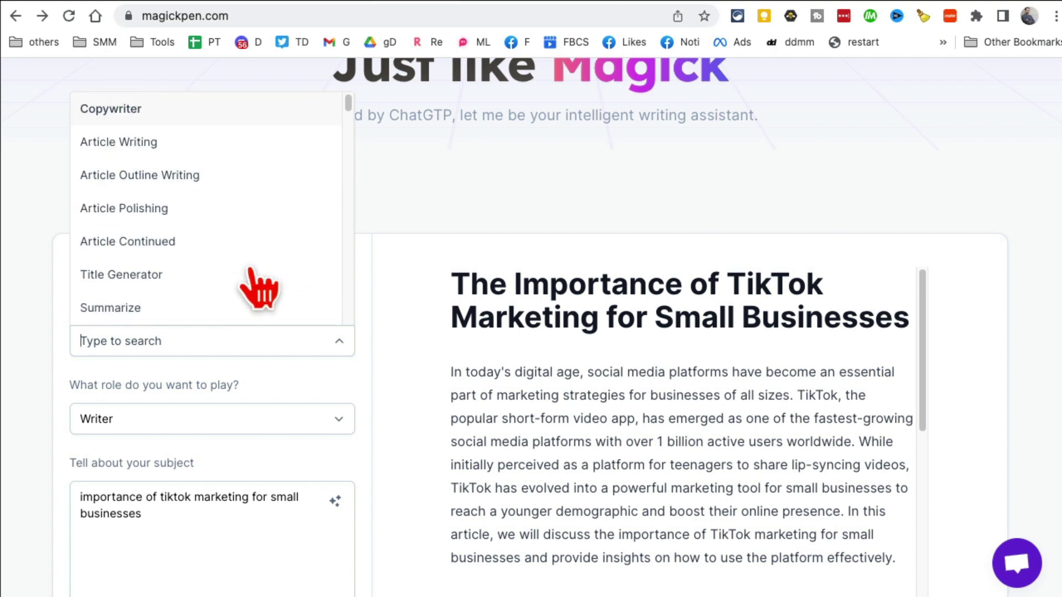
left_click(216, 145)
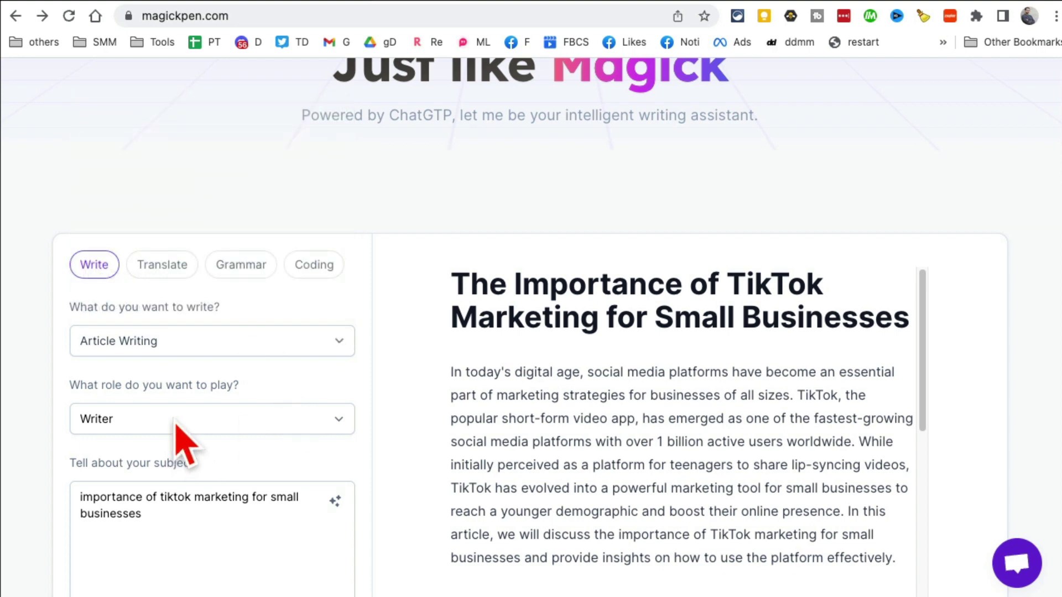
Step: Keep Writer as the role and check the TikTok small-business marketing subject text
left_click(288, 418)
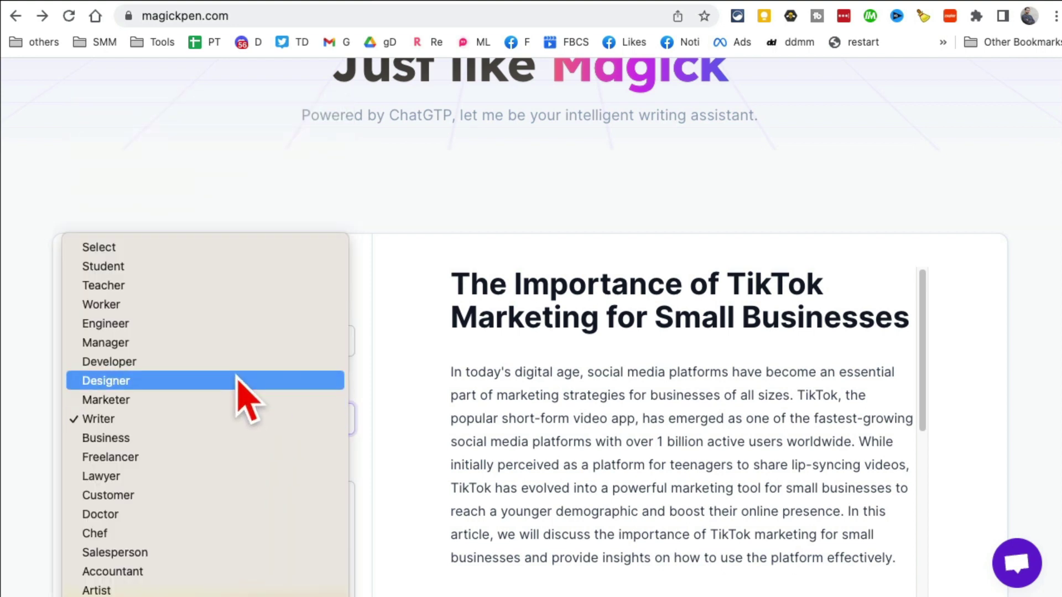
left_click(387, 454)
scroll(397, 473, "down", 3)
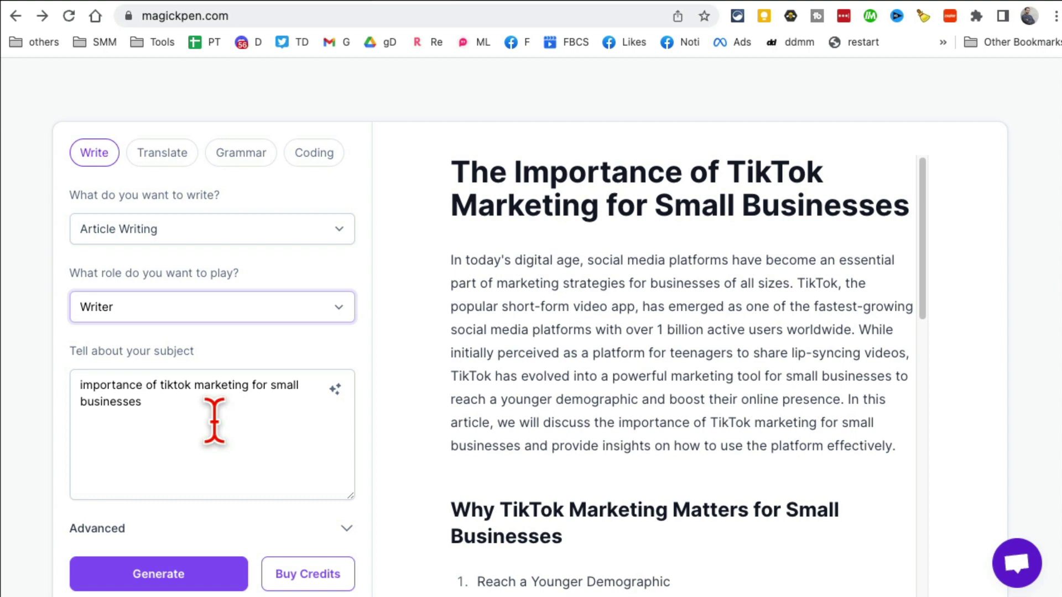
left_click(220, 420)
left_click_drag(221, 419, 90, 397)
left_click(256, 422)
left_click_drag(256, 422, 34, 383)
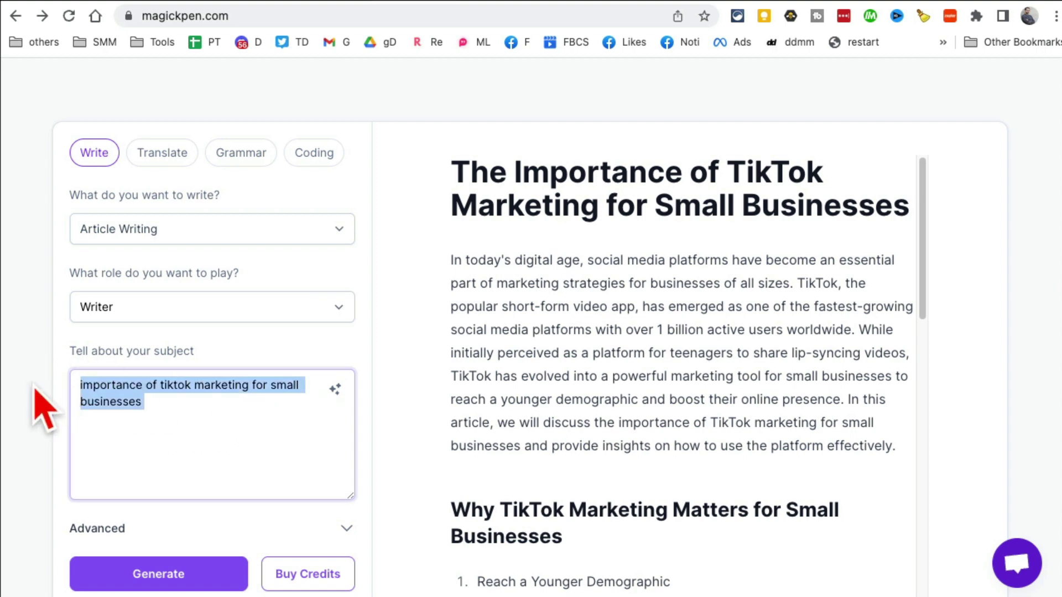
left_click(233, 423)
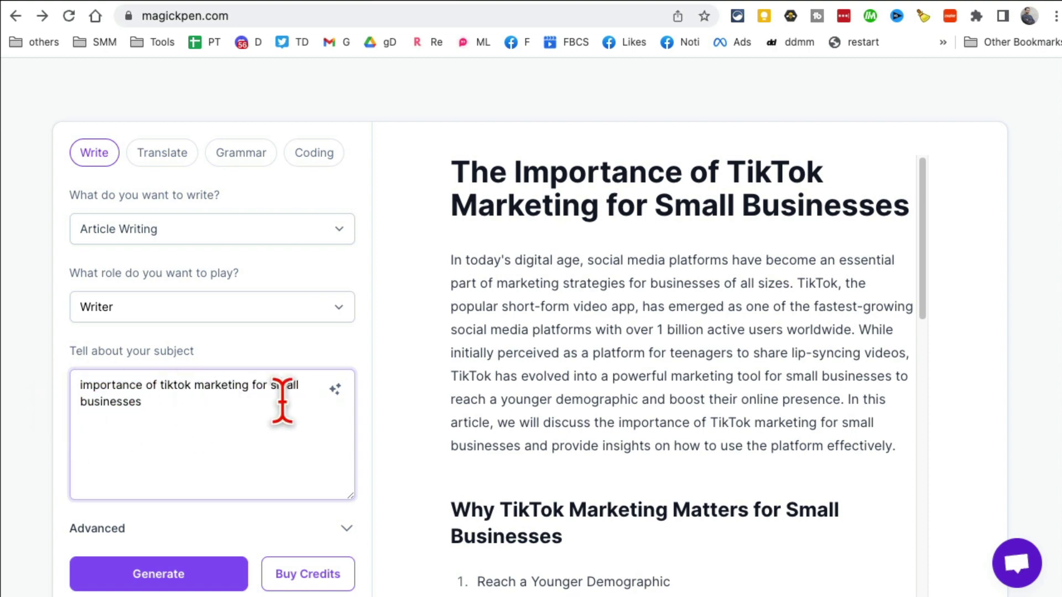
scroll(237, 393, "down", 5)
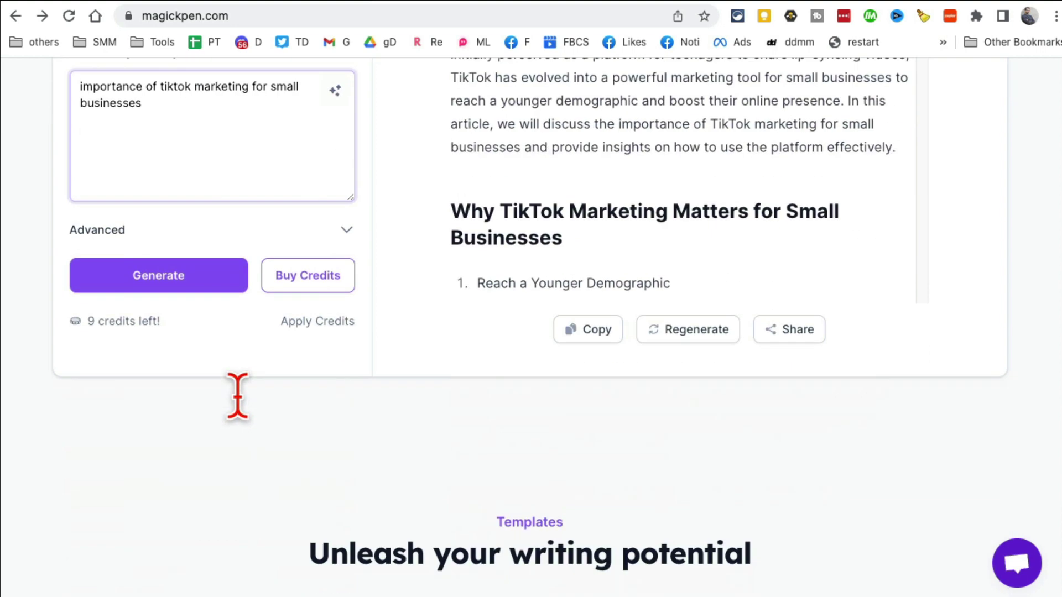
Step: Generate the TikTok marketing article, stop it during Build Brand Awareness, and return to the top
left_click(173, 283)
scroll(895, 354, "up", 7)
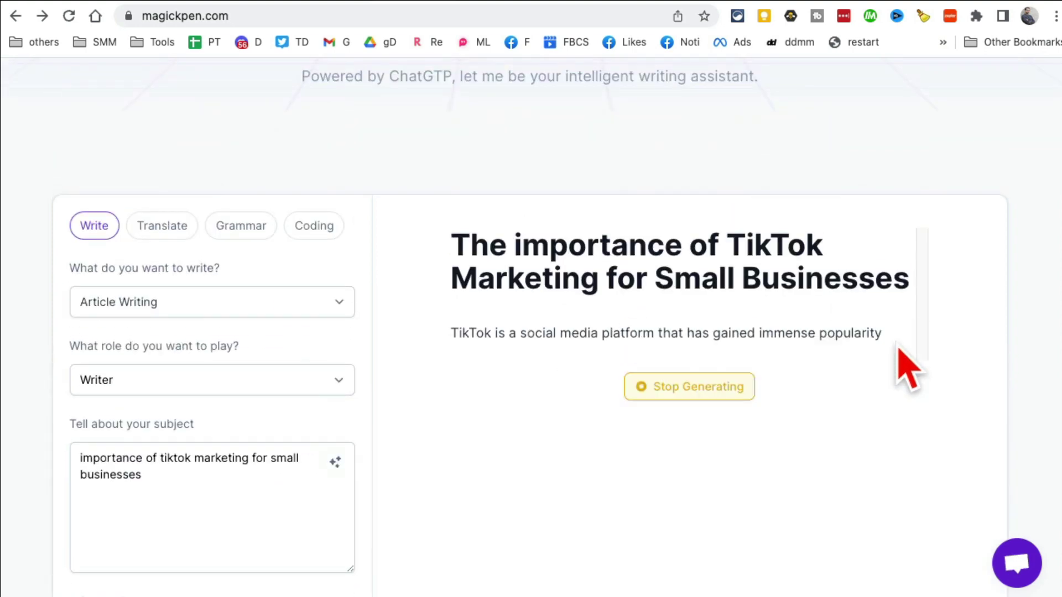
scroll(902, 360, "down", 1)
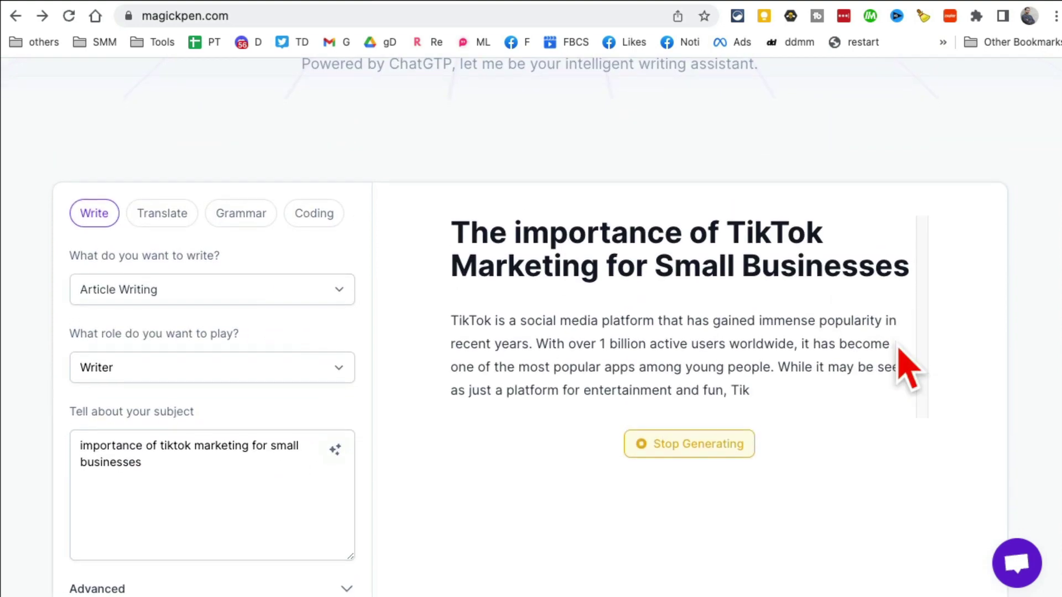
scroll(910, 368, "down", 2)
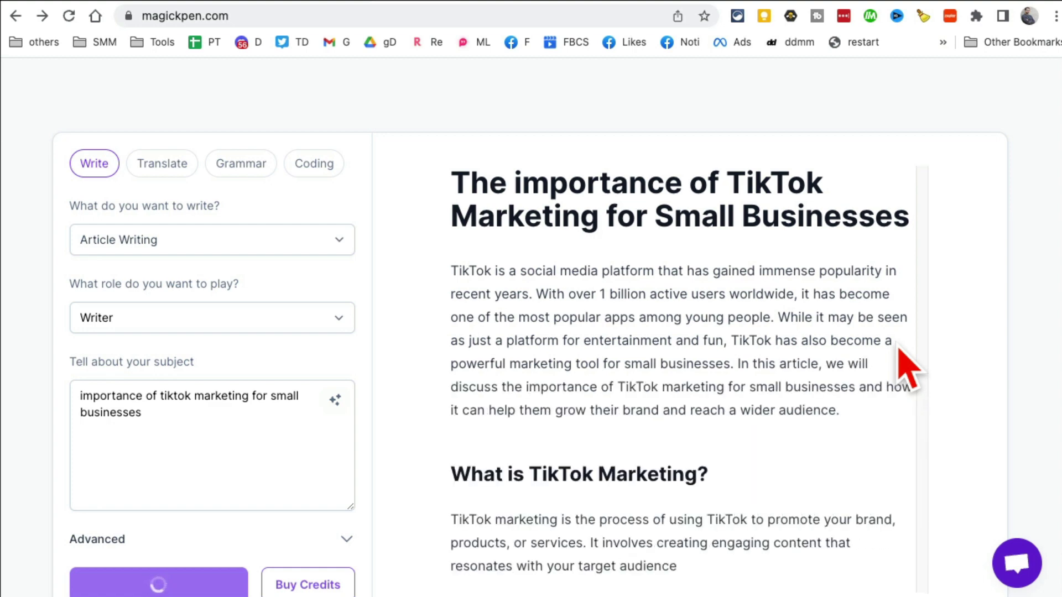
scroll(907, 367, "down", 1)
scroll(907, 365, "down", 5)
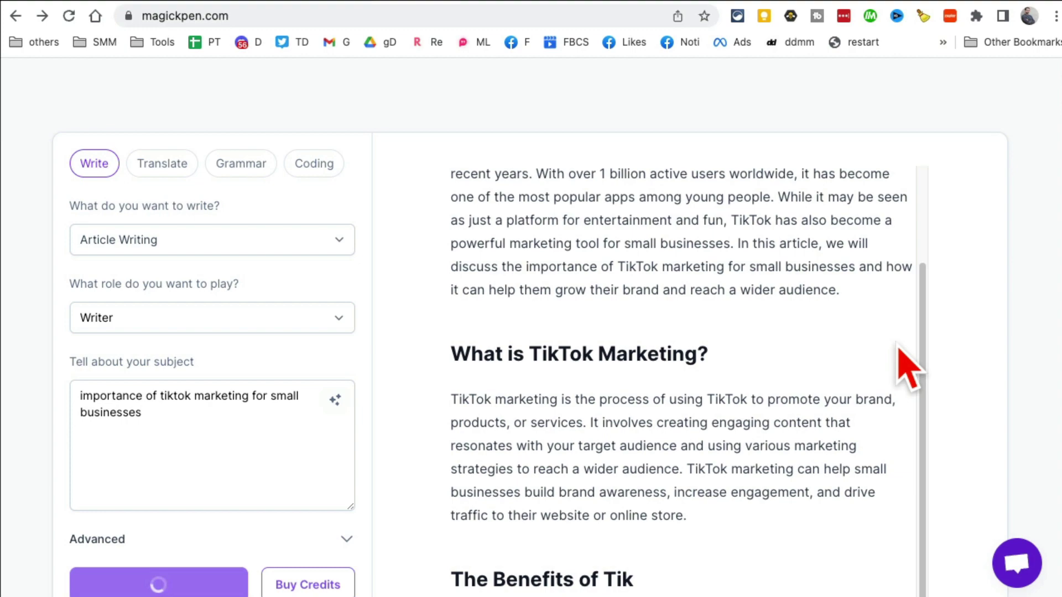
scroll(896, 368, "down", 3)
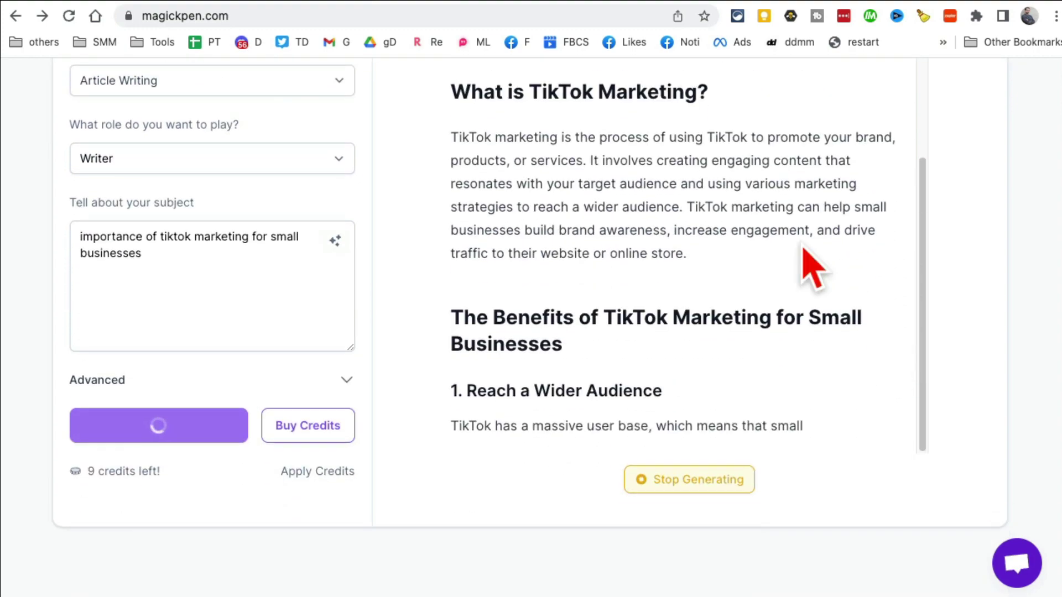
scroll(926, 271, "up", 2)
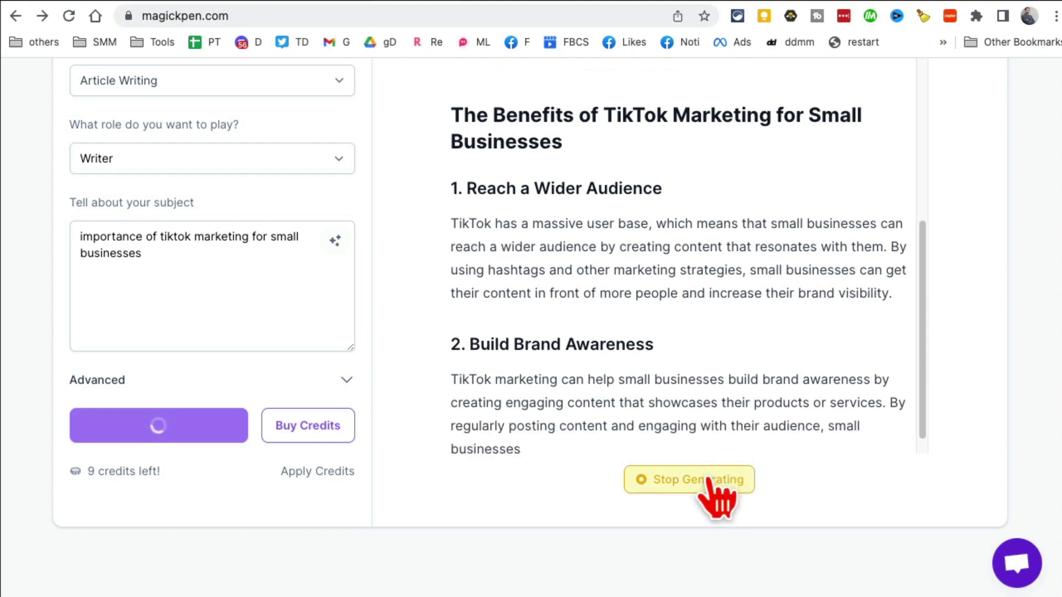
left_click(720, 484)
mouse_move(928, 358)
left_mouse_down()
mouse_move(914, 182)
mouse_move(921, 357)
left_mouse_up()
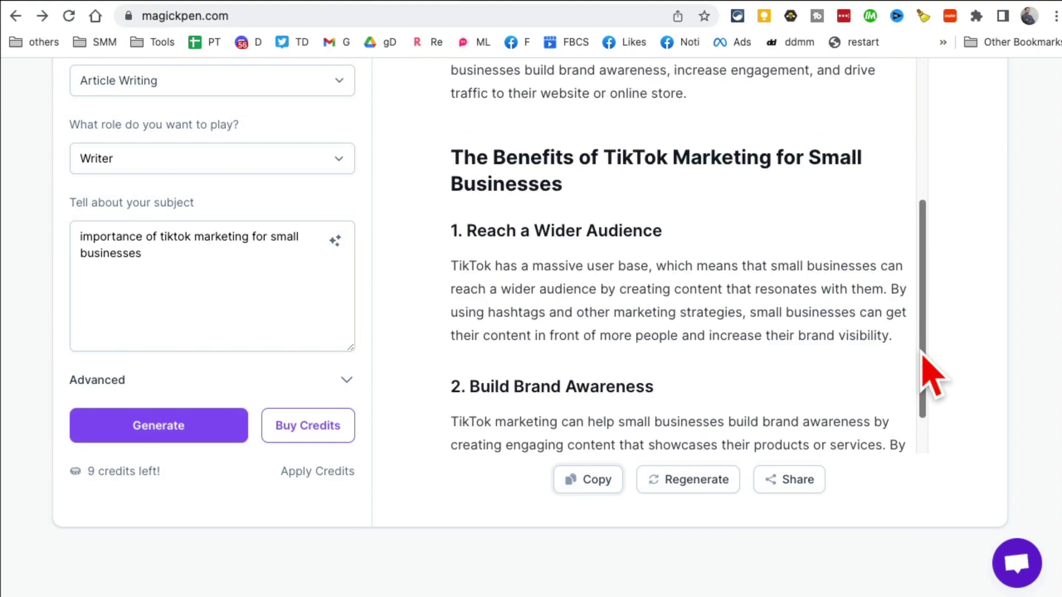
scroll(965, 409, "up", 3)
scroll(987, 420, "up", 6)
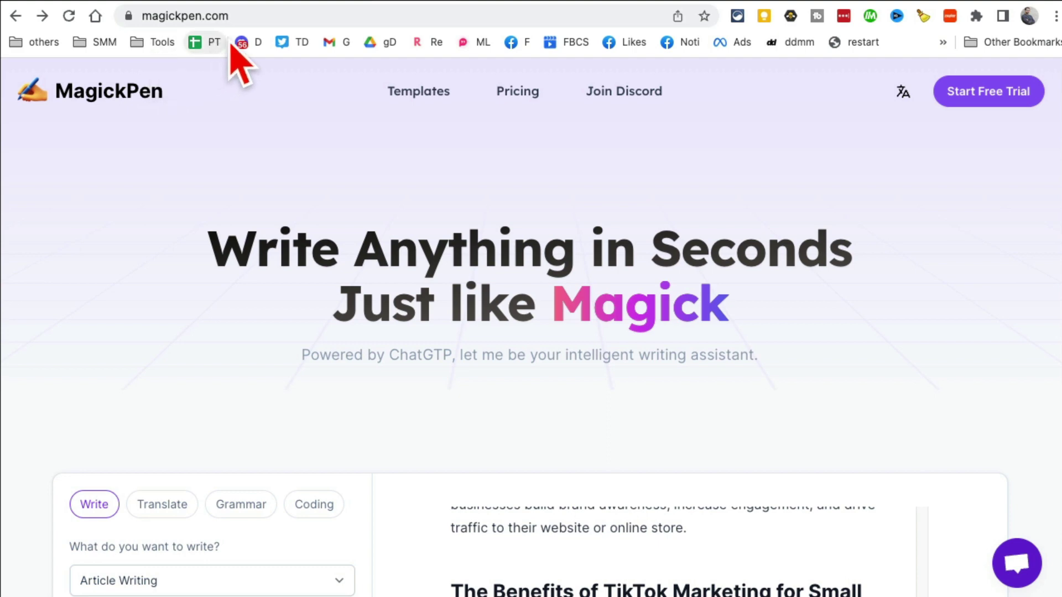
Step: Open the BrandBird site and scroll through its homepage
left_click(481, 2)
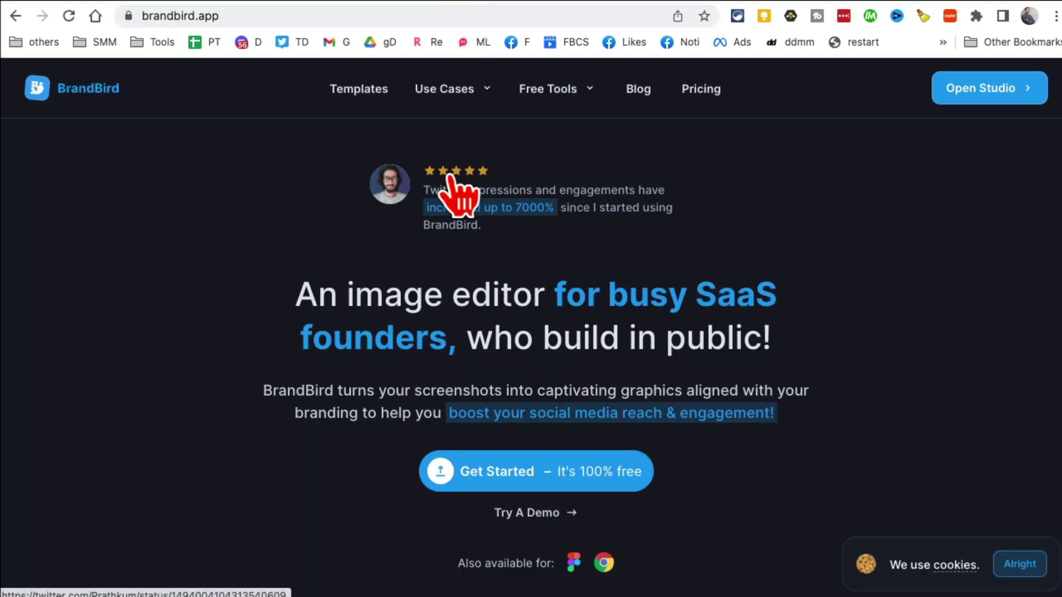
left_click(238, 16)
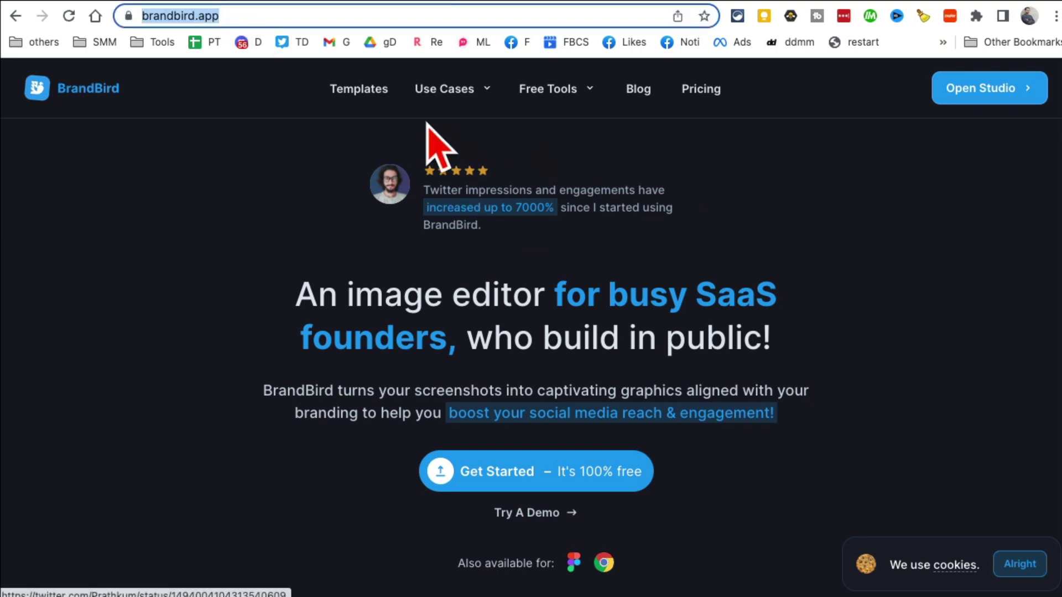
left_click_drag(338, 294, 650, 294)
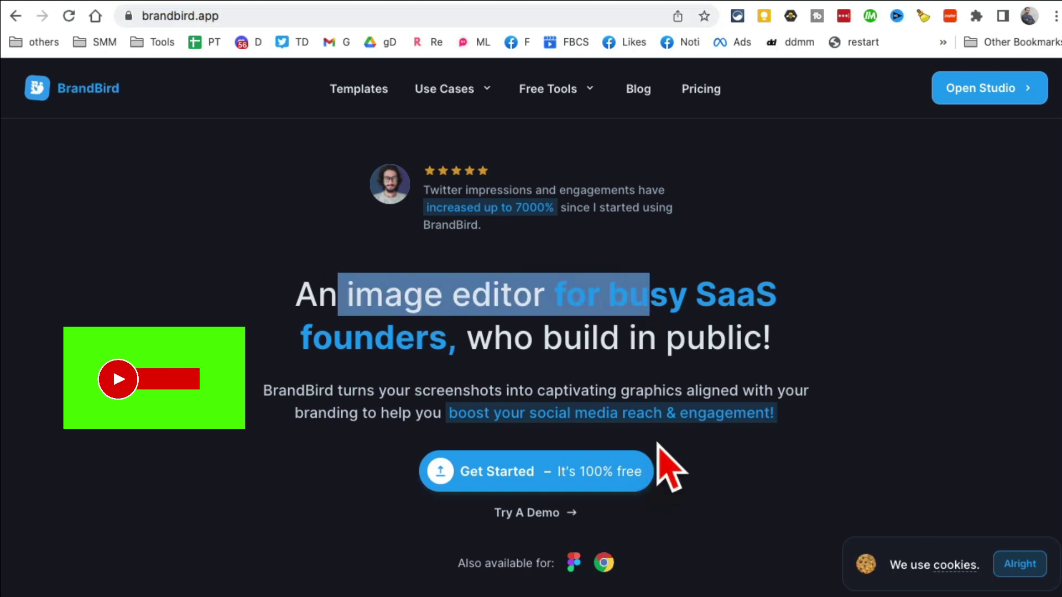
scroll(656, 475, "down", 4)
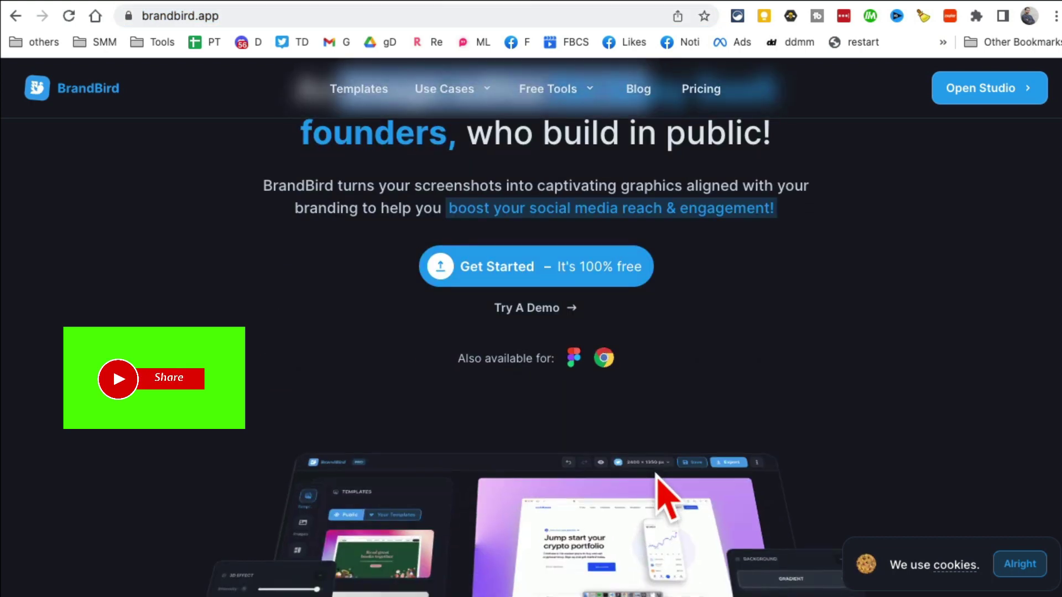
scroll(658, 476, "down", 5)
scroll(671, 465, "up", 9)
Step: Browse all free tools, filter to Beautiful Screenshots, and briefly view BrandBird Studio
mouse_move(570, 102)
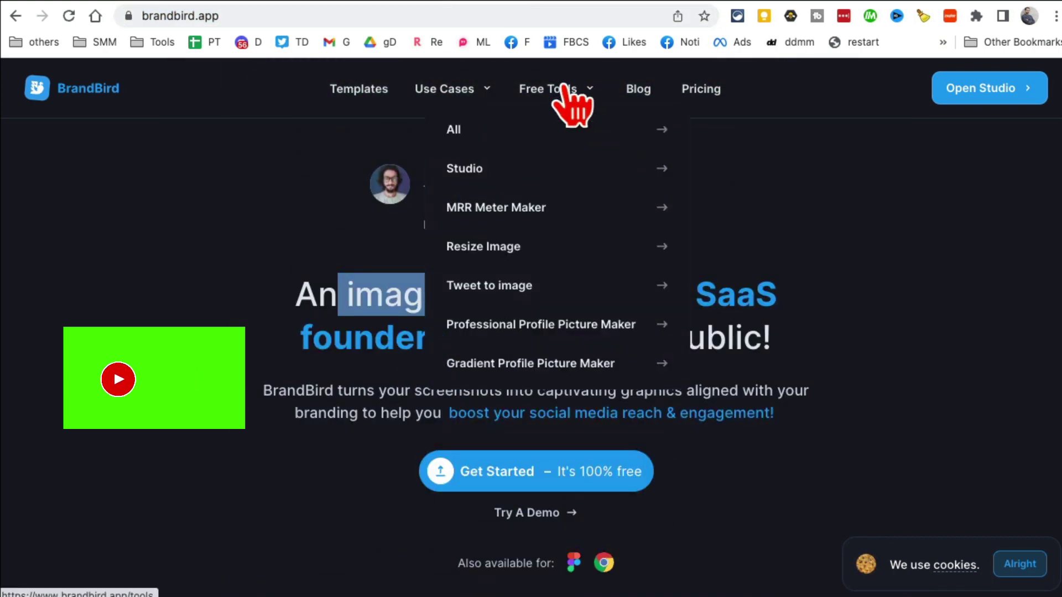
left_click(499, 132)
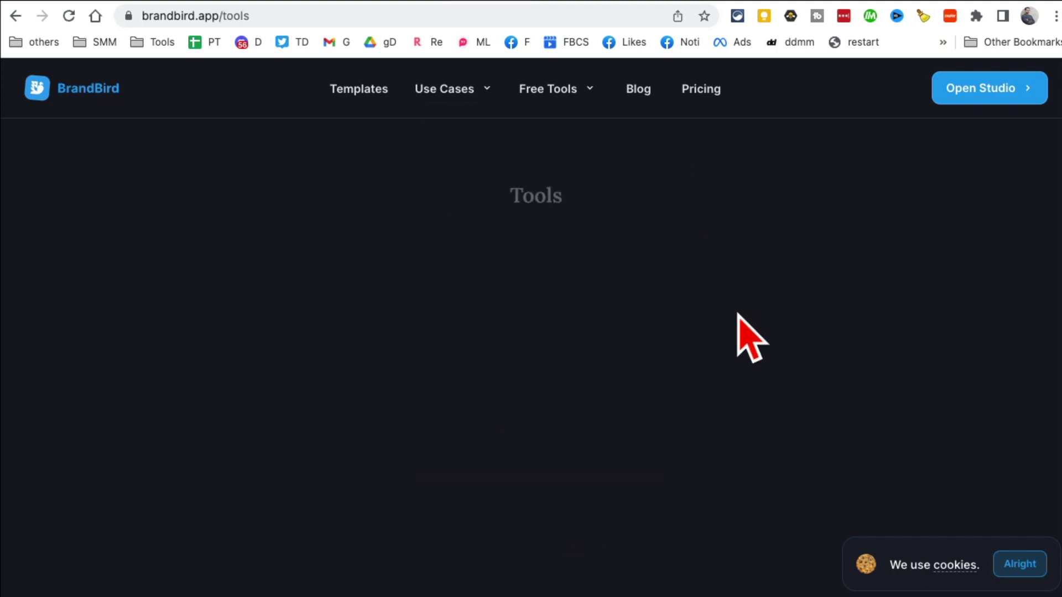
scroll(553, 376, "down", 2)
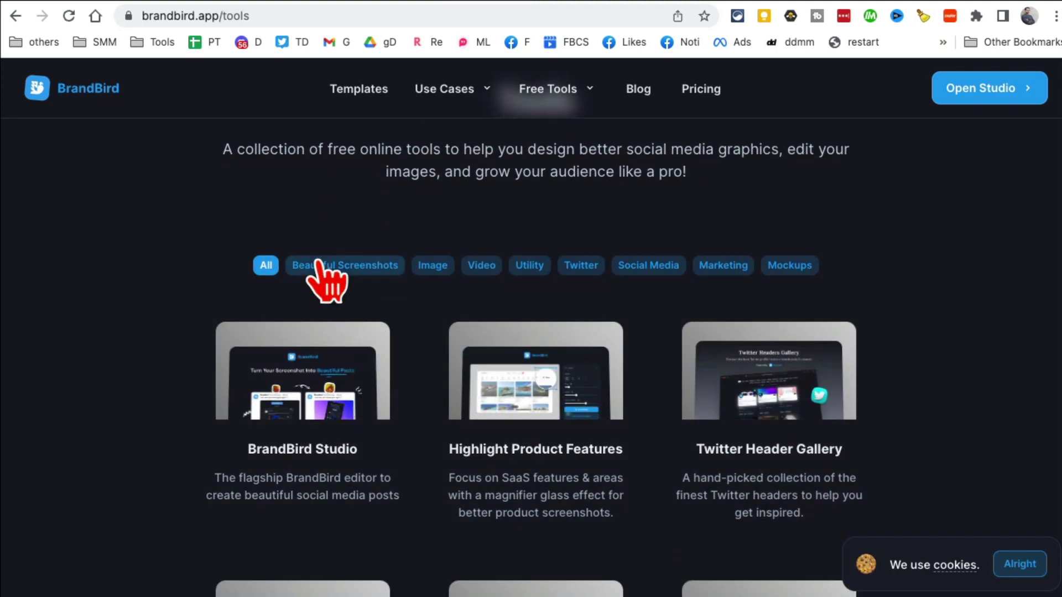
left_click(327, 267)
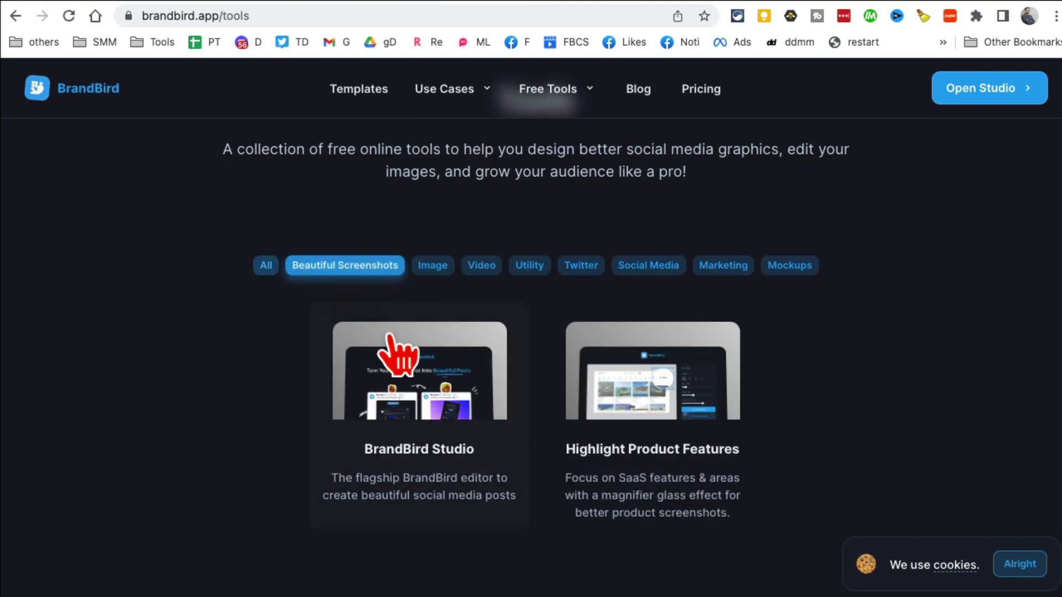
left_click(442, 380)
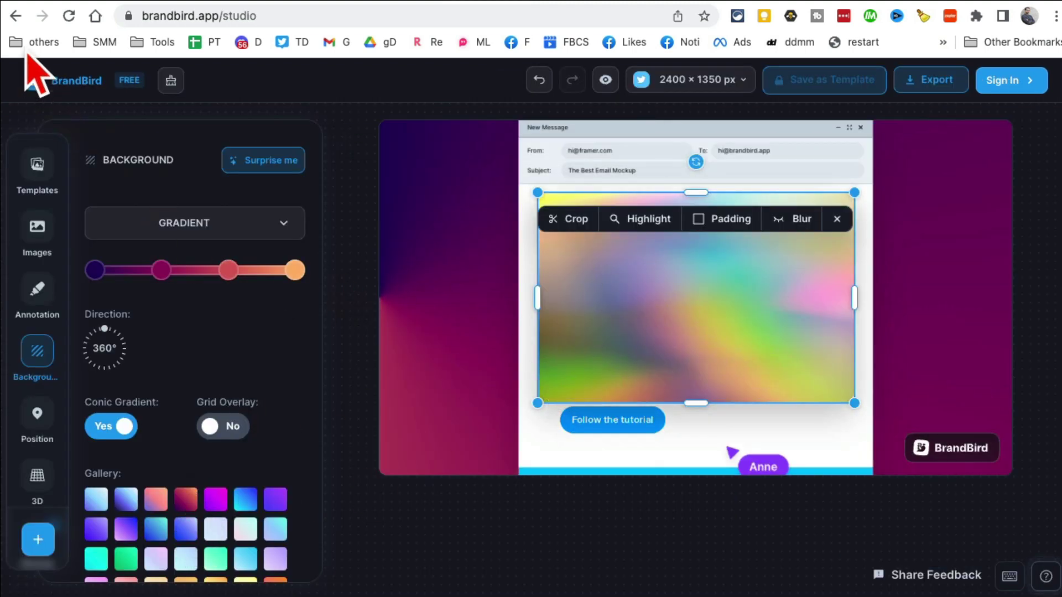
left_click(16, 16)
Step: Filter the free tools to Twitter and open the Animate Tweets tool
mouse_move(573, 111)
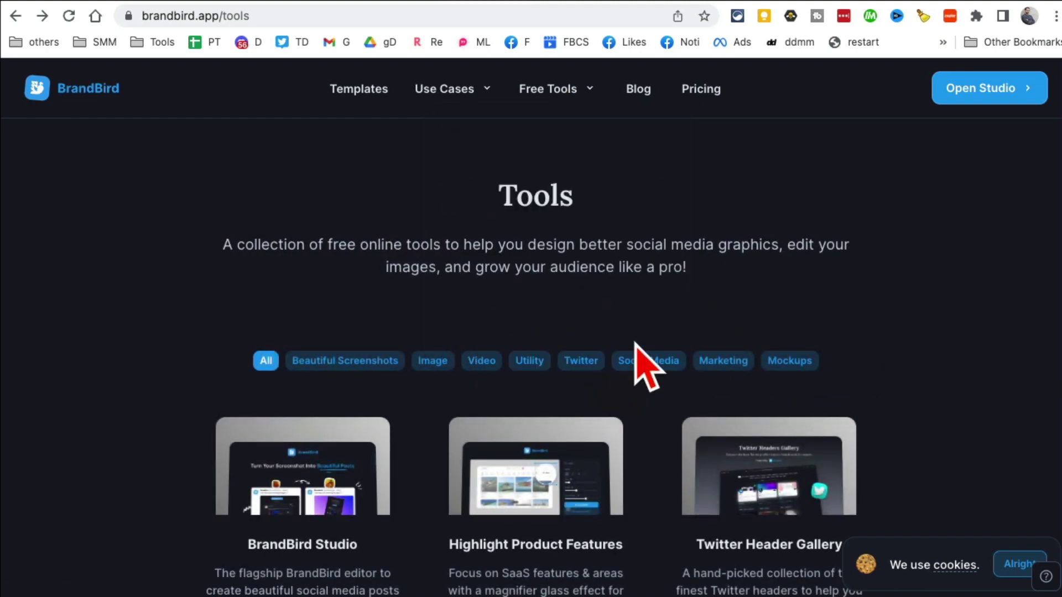
left_click(579, 361)
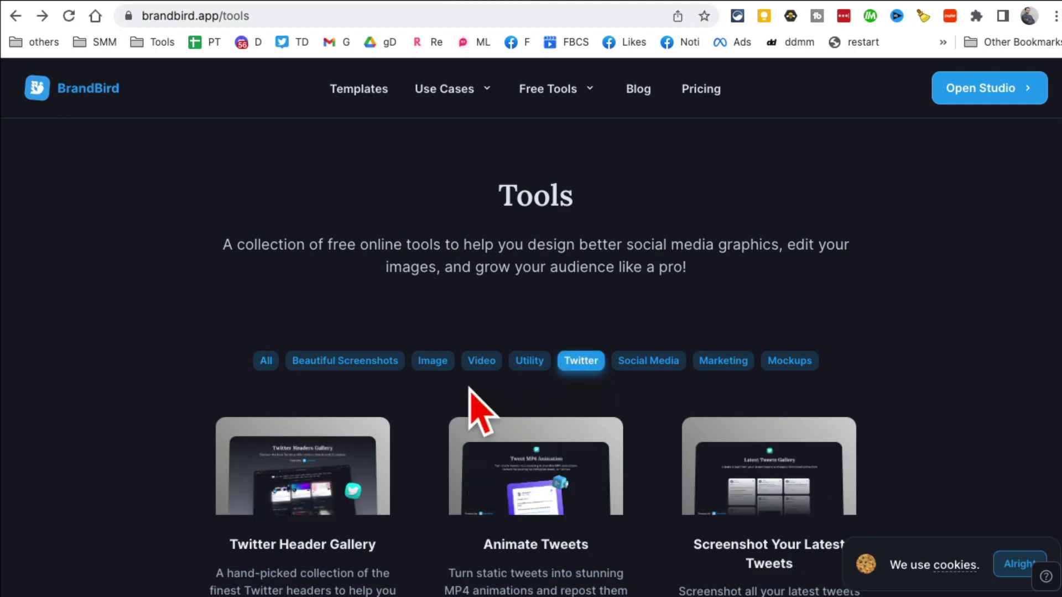
scroll(680, 385, "down", 2)
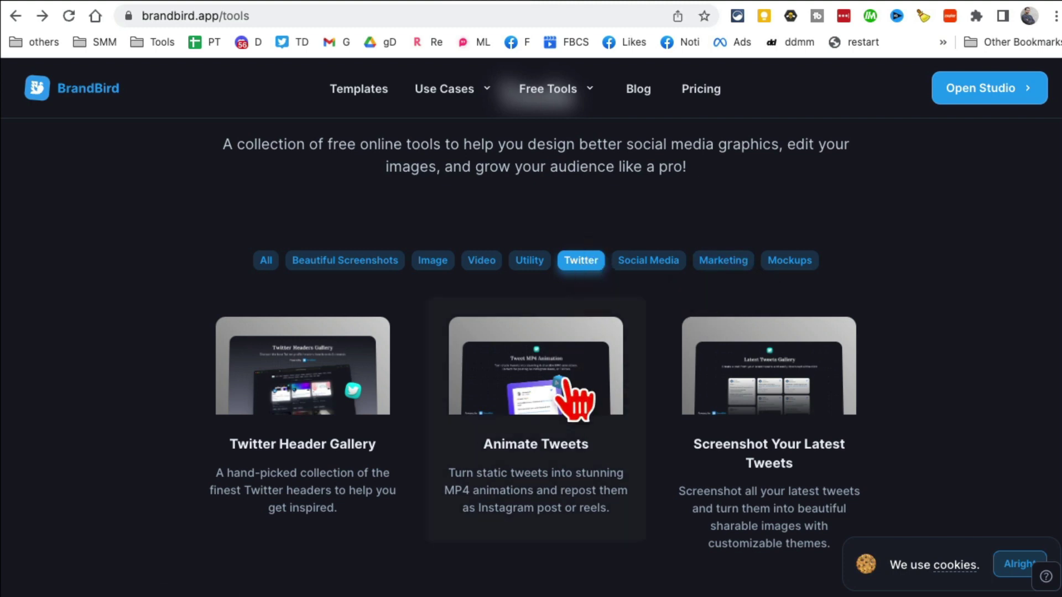
left_click(598, 370)
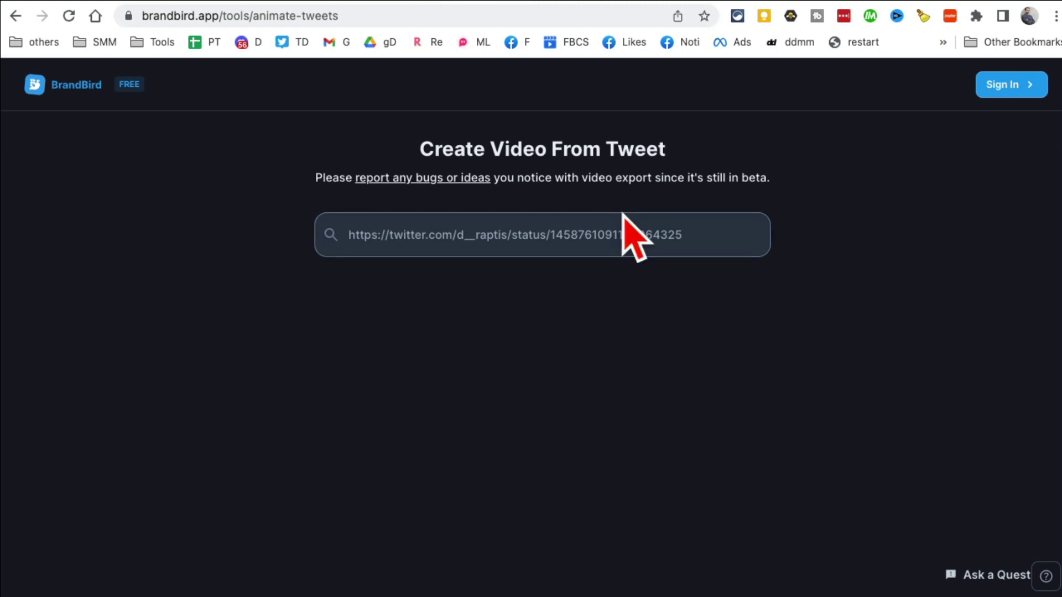
Step: Copy the link to the 'People are too busy thinking about themselves.' tweet and return to BrandBird's tweet link field
left_click(935, 2)
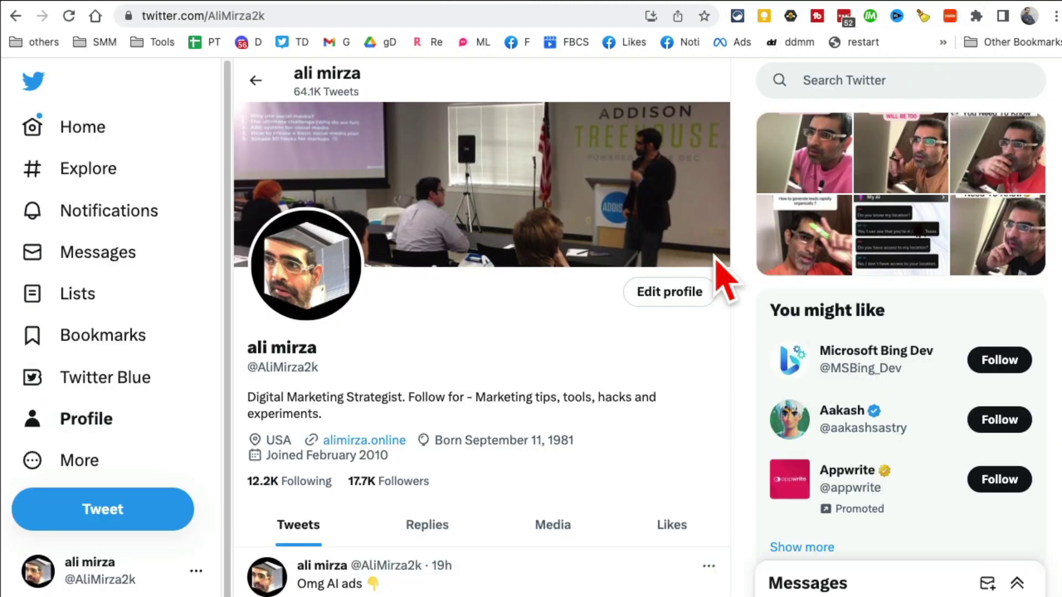
scroll(498, 360, "down", 10)
scroll(575, 399, "down", 2)
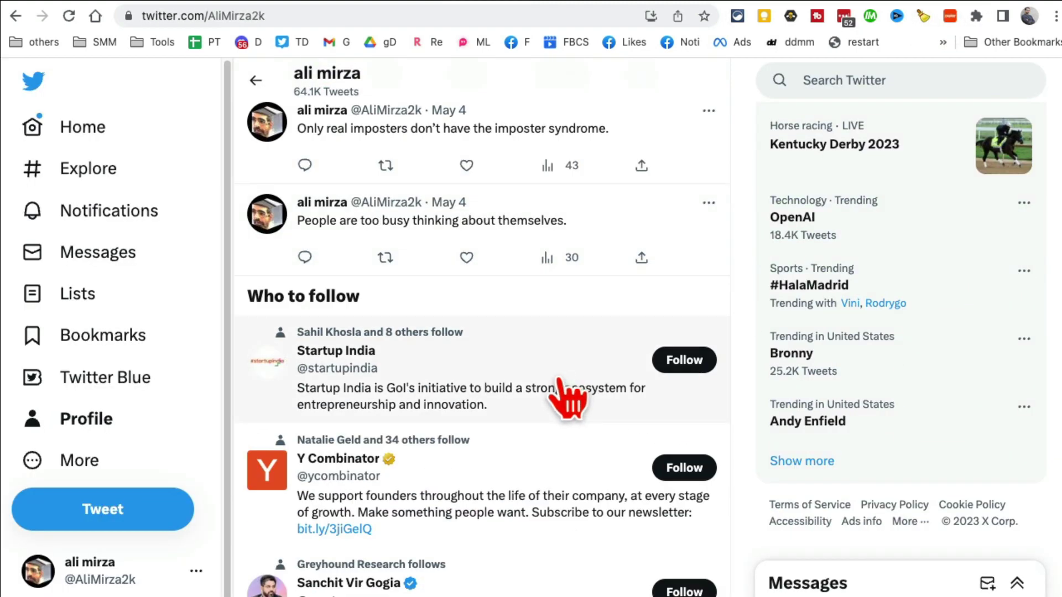
scroll(570, 392, "up", 3)
left_click(708, 281)
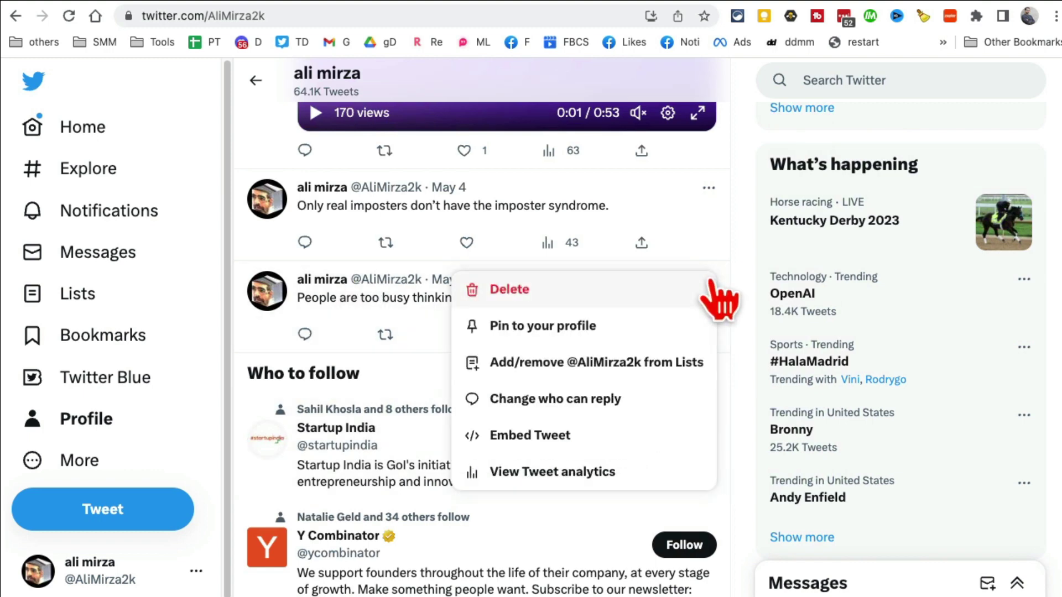
left_click(425, 381)
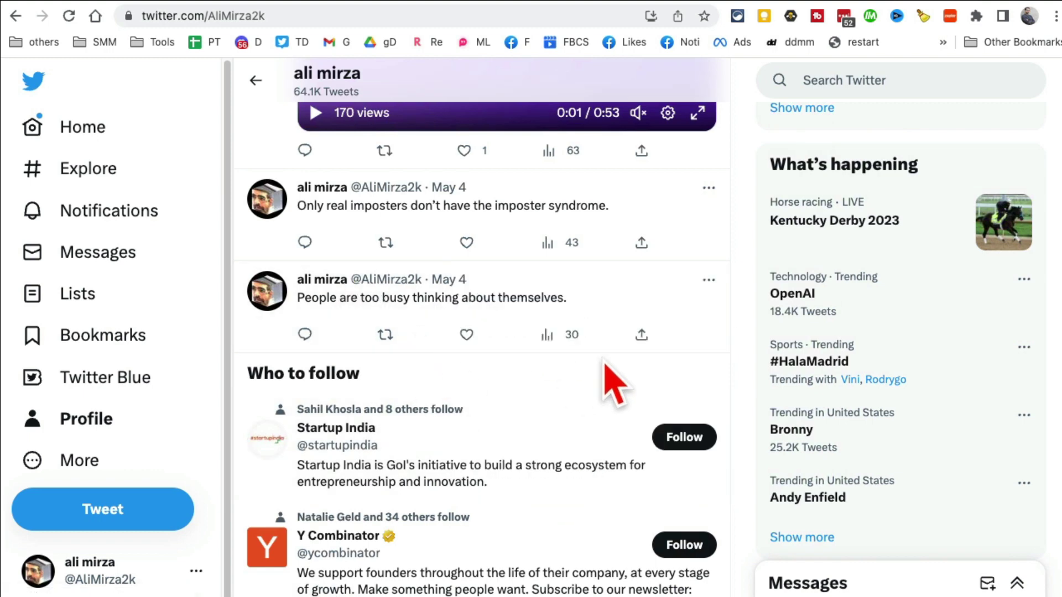
left_click(641, 334)
left_click(538, 352)
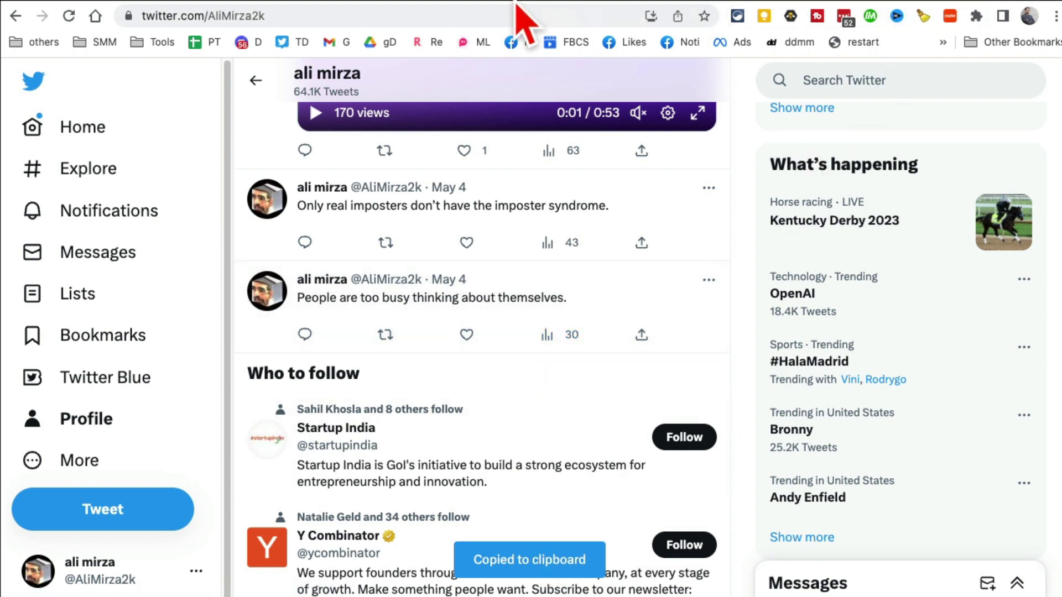
left_click(485, 2)
left_click(531, 231)
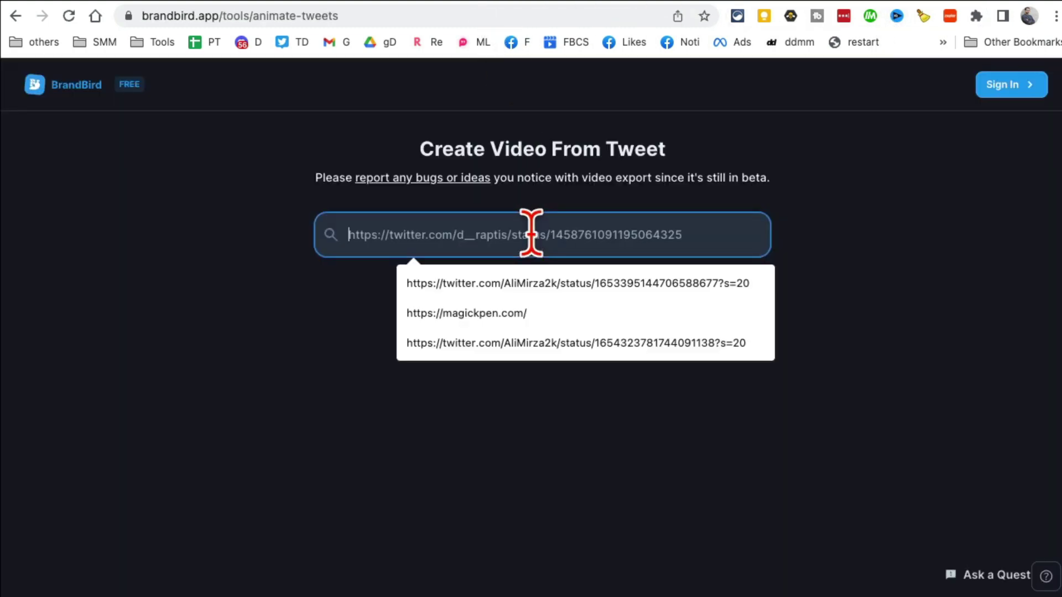
Step: Paste the copied tweet link, make the video 1:1, and preview the Slide Left animation
key("super+v")
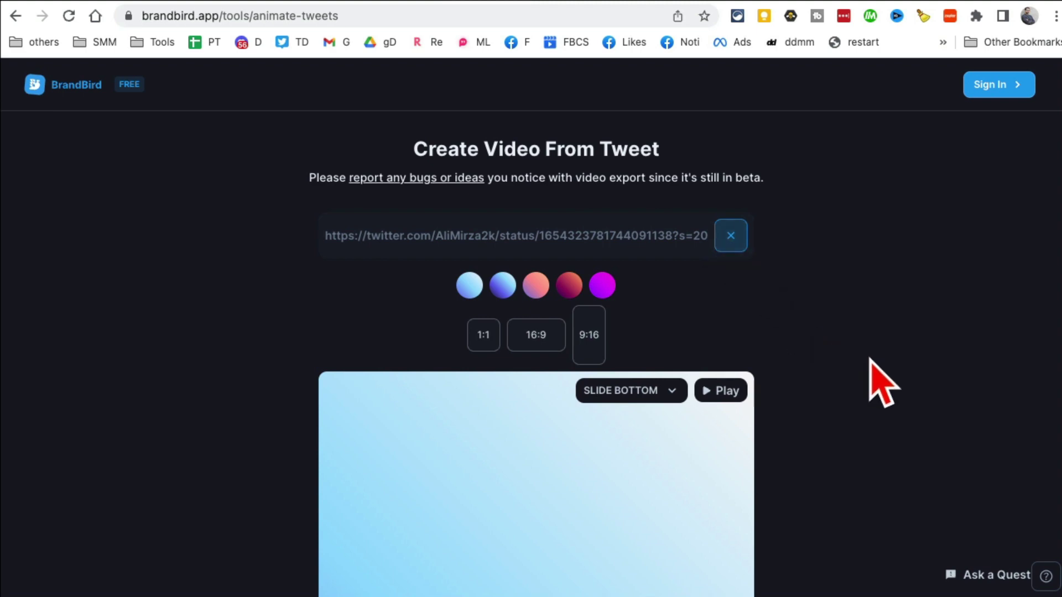
scroll(879, 381, "down", 3)
left_click(483, 183)
scroll(818, 363, "down", 2)
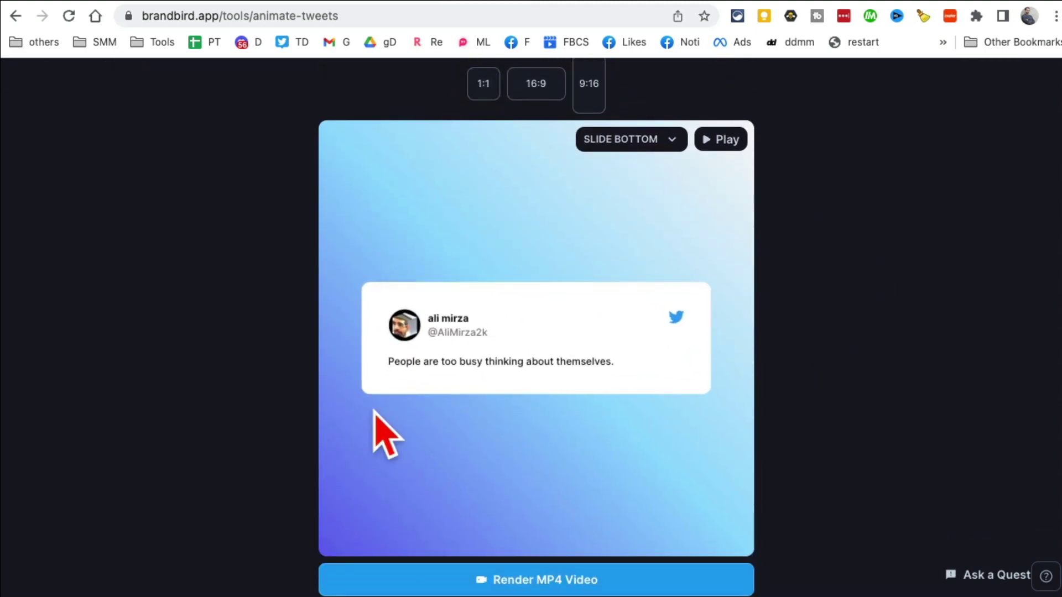
left_click(636, 140)
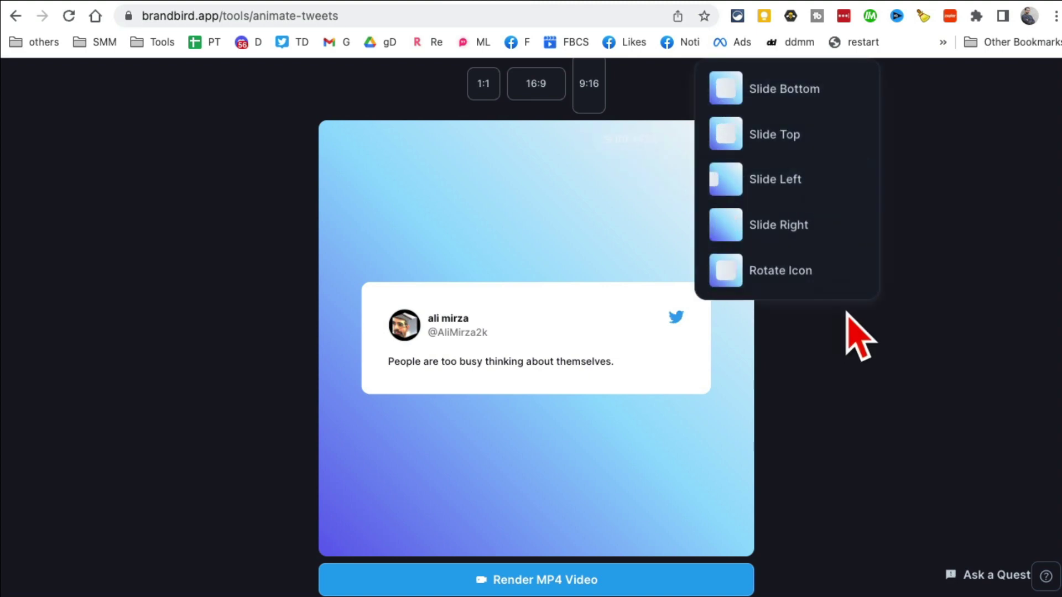
left_click(873, 410)
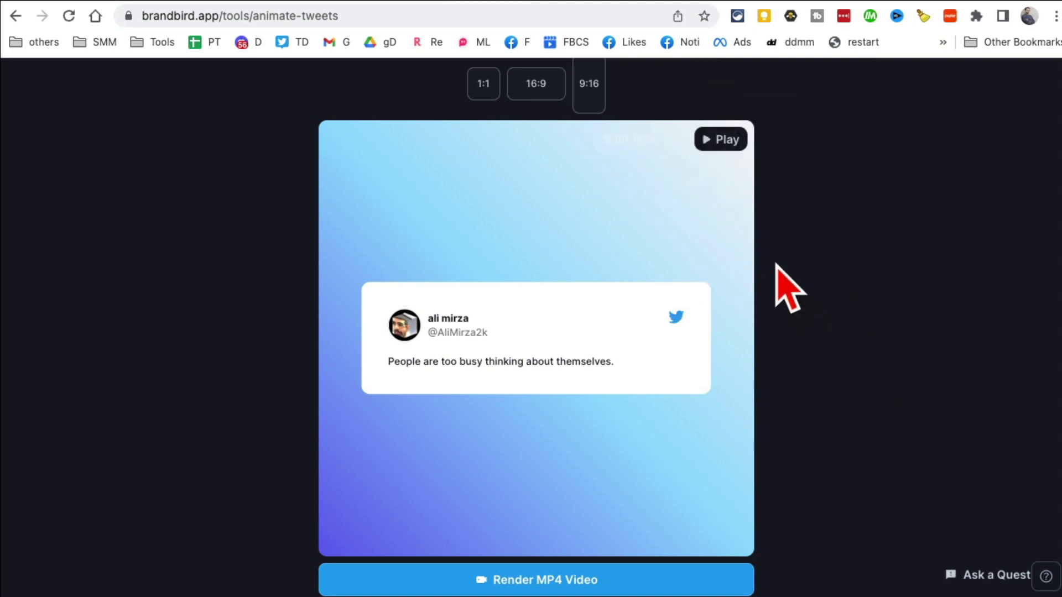
left_click(721, 141)
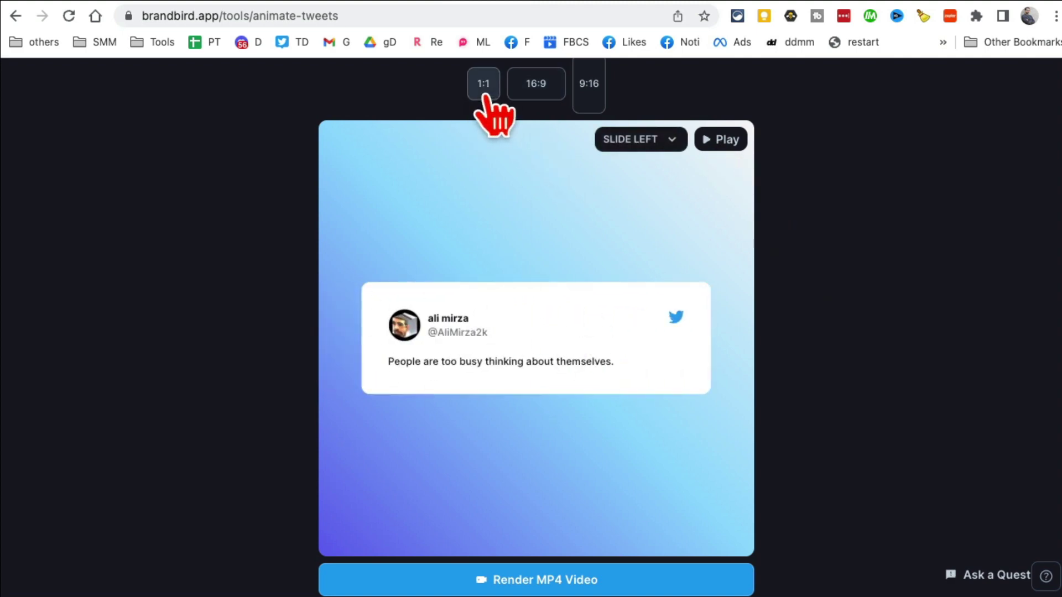
Step: Try the 16:9 and 9:16 ratios, settle on 16:9, and use a magenta-purple background gradient
left_click(532, 87)
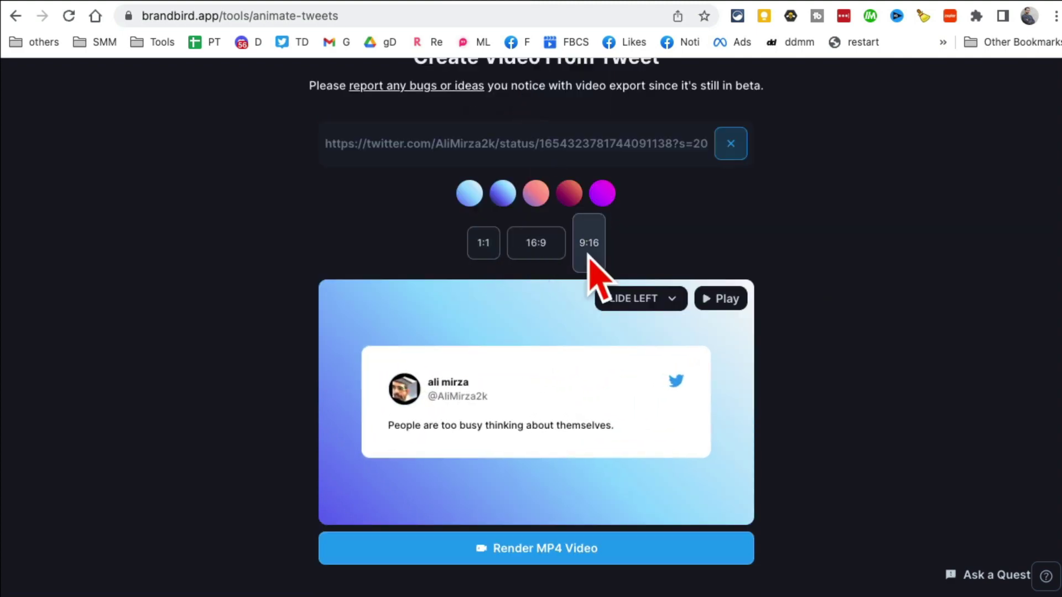
left_click(589, 258)
left_click(534, 89)
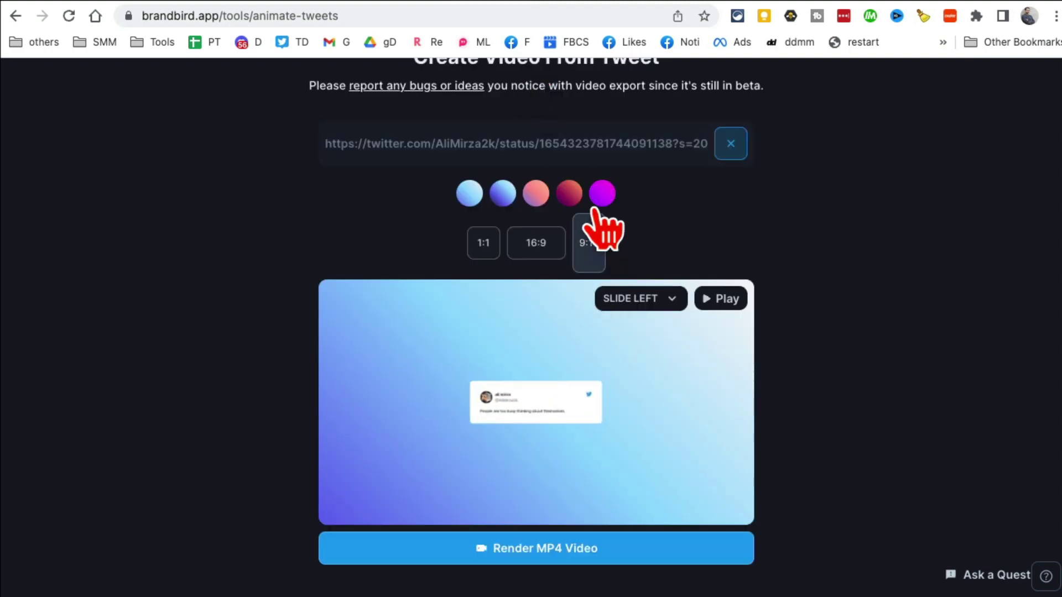
left_click(570, 194)
left_click(531, 199)
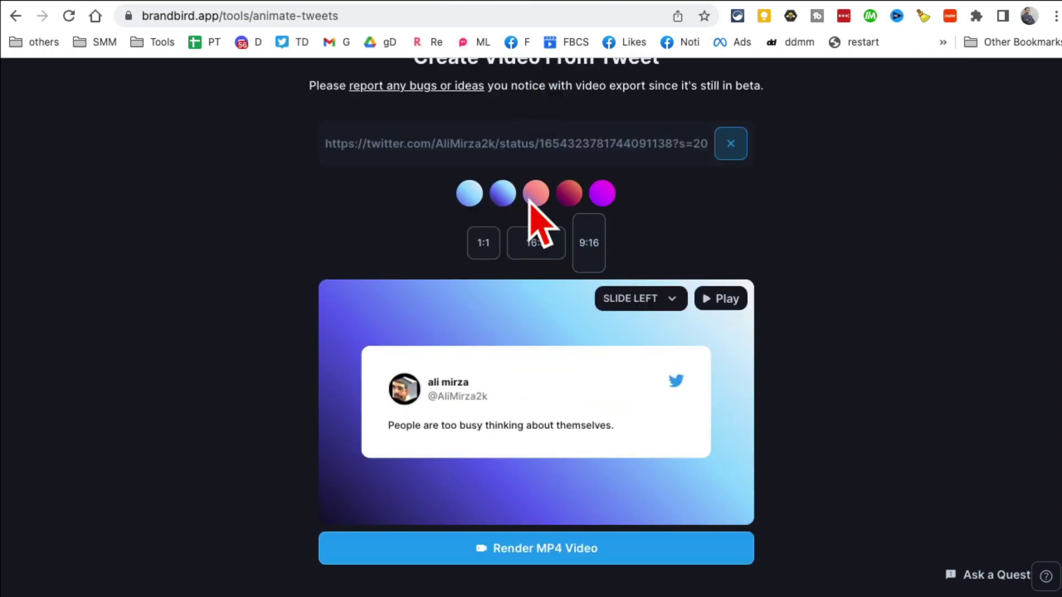
left_click(535, 195)
left_click(606, 198)
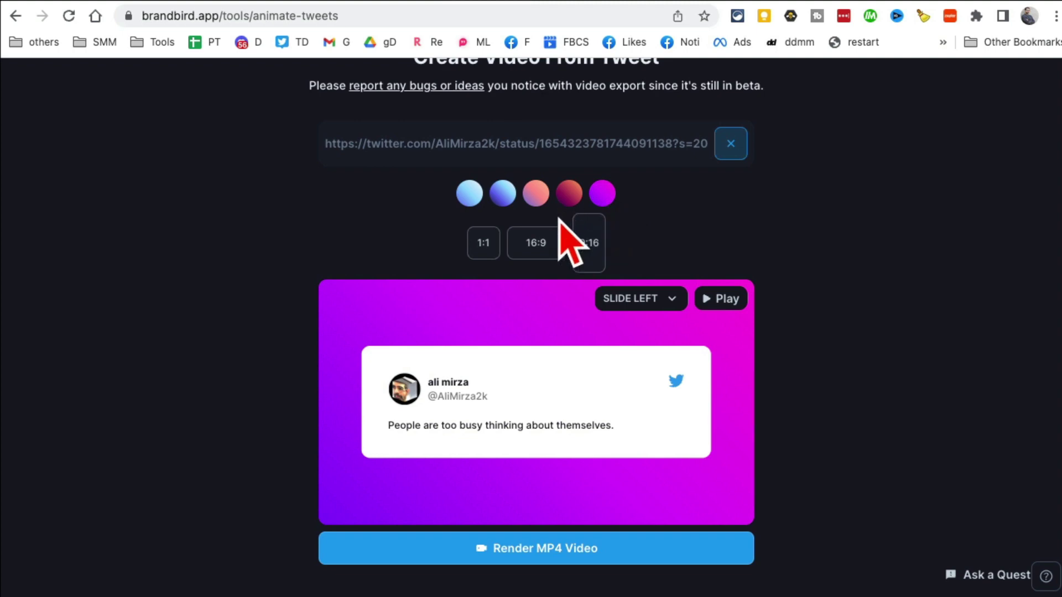
Step: Switch the animation to Rotate Icon, play its preview, then return to the tweet video tool
left_click(659, 300)
left_click(774, 394)
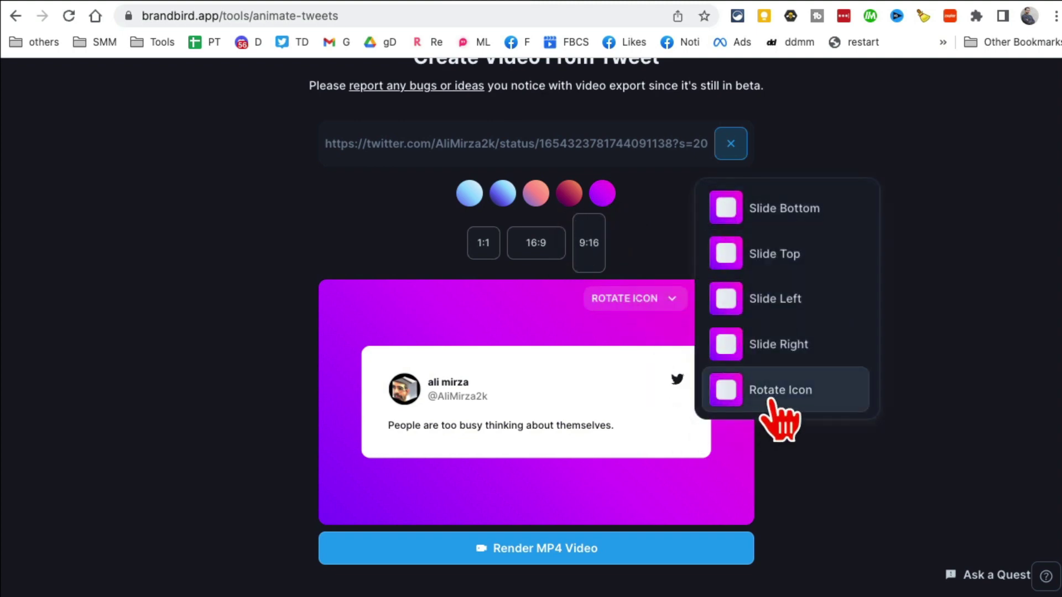
left_click(726, 303)
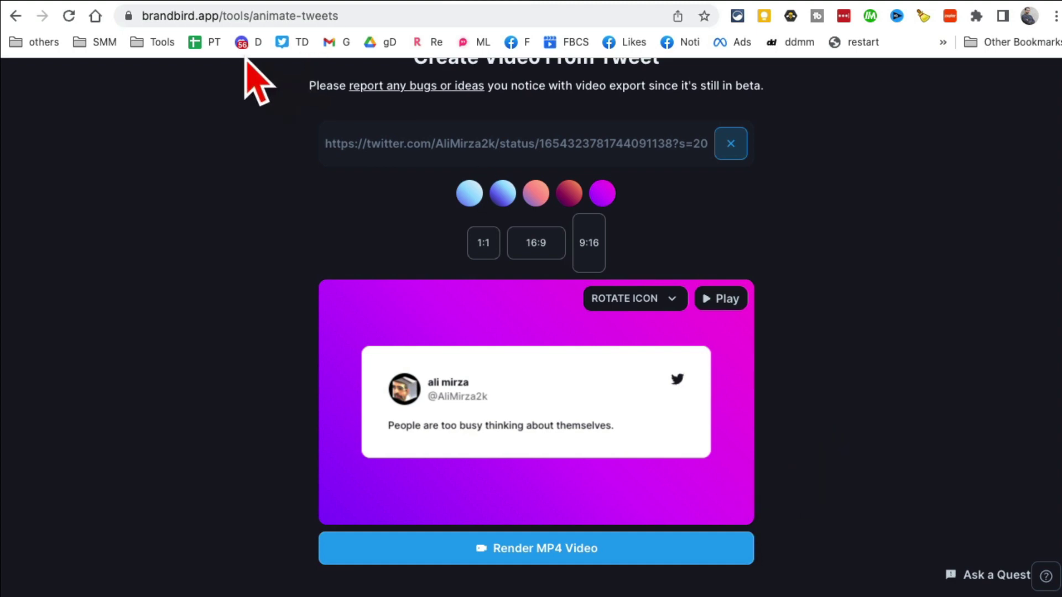
scroll(453, 238, "up", 2)
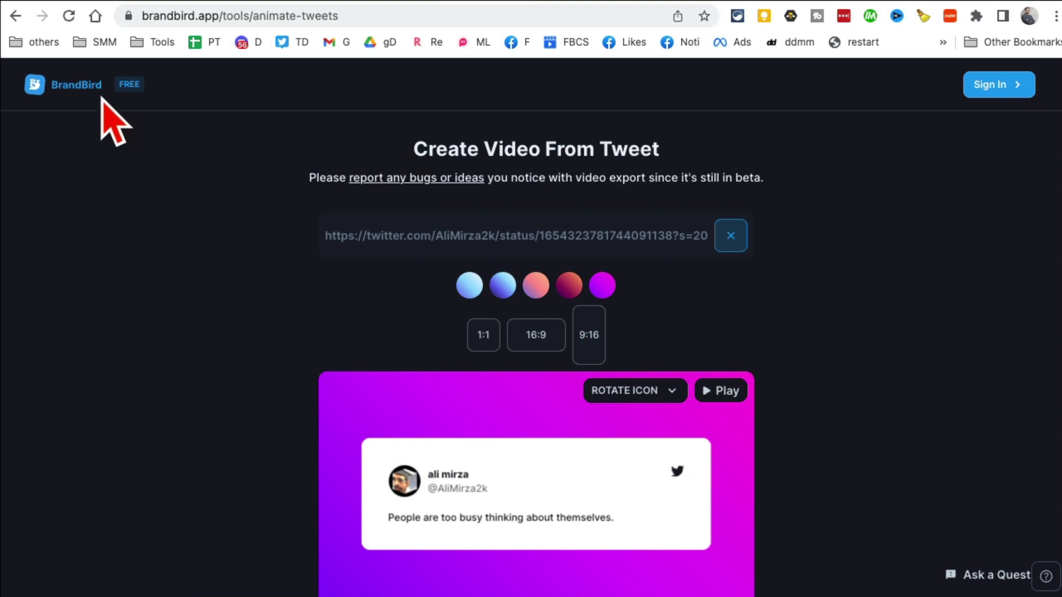
left_click(76, 85)
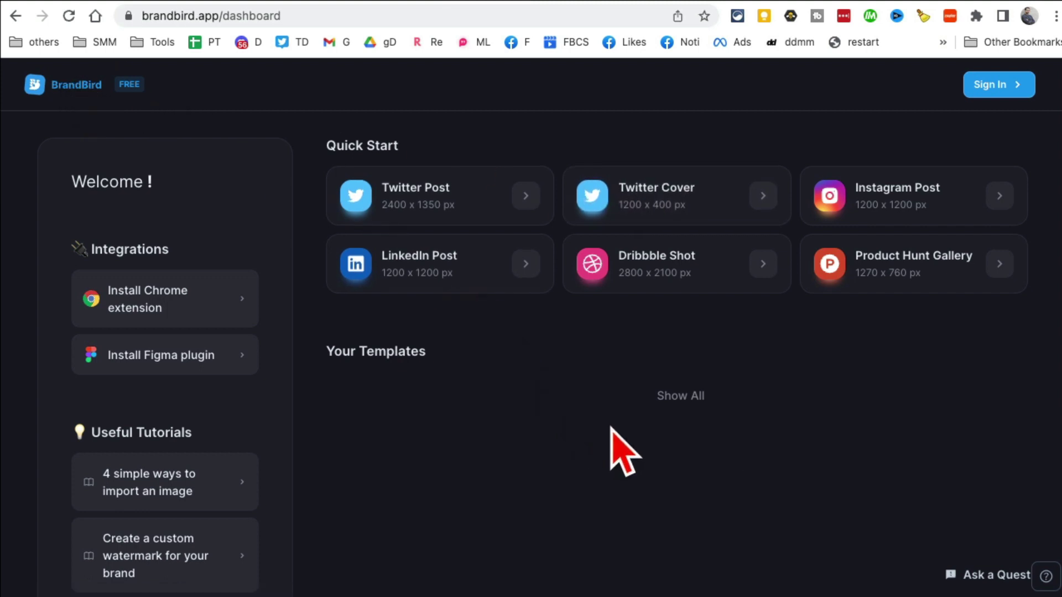
left_click(18, 22)
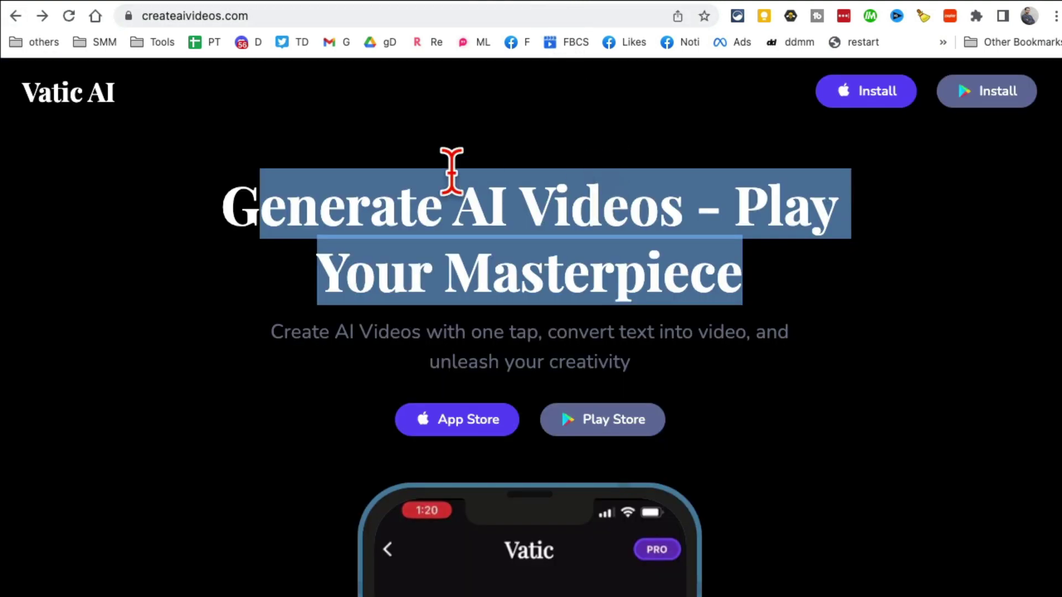
Step: Highlight the site address and the 'Generate AI Videos' headline on createaivideos.com
left_click(370, 151)
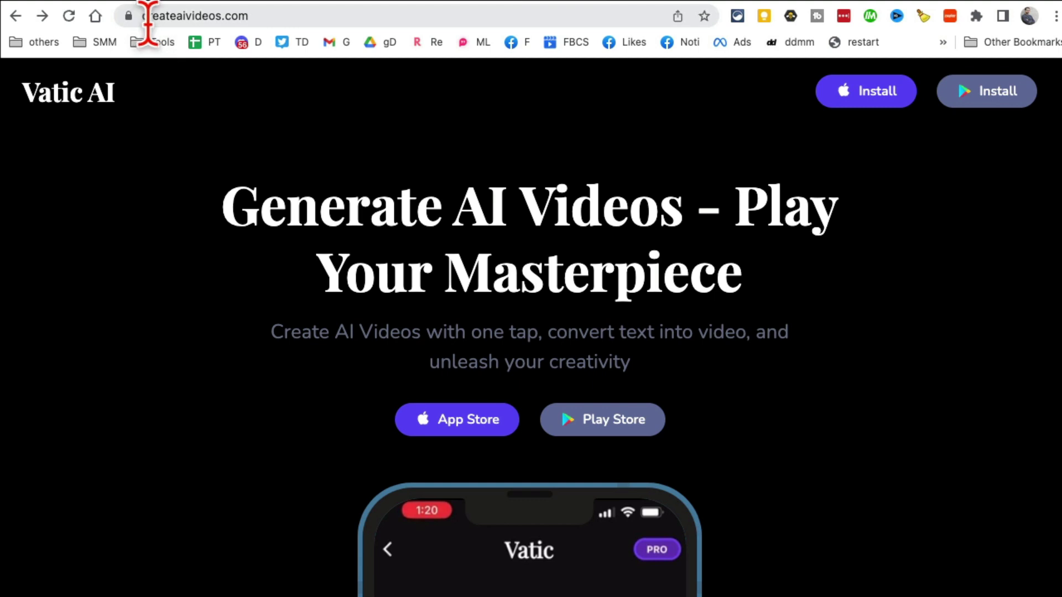
left_click(266, 16)
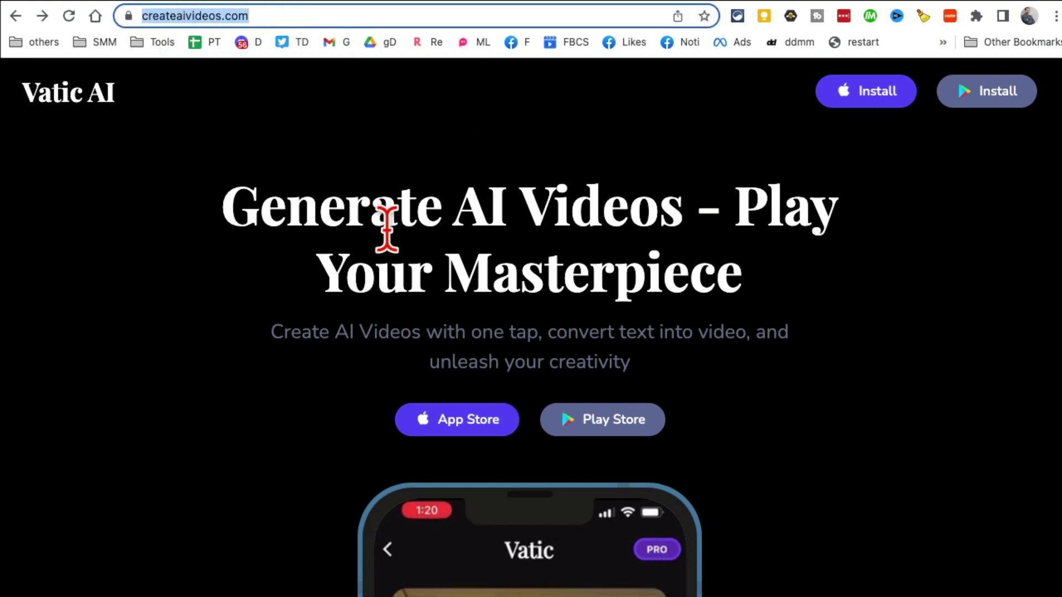
left_click_drag(220, 206, 670, 206)
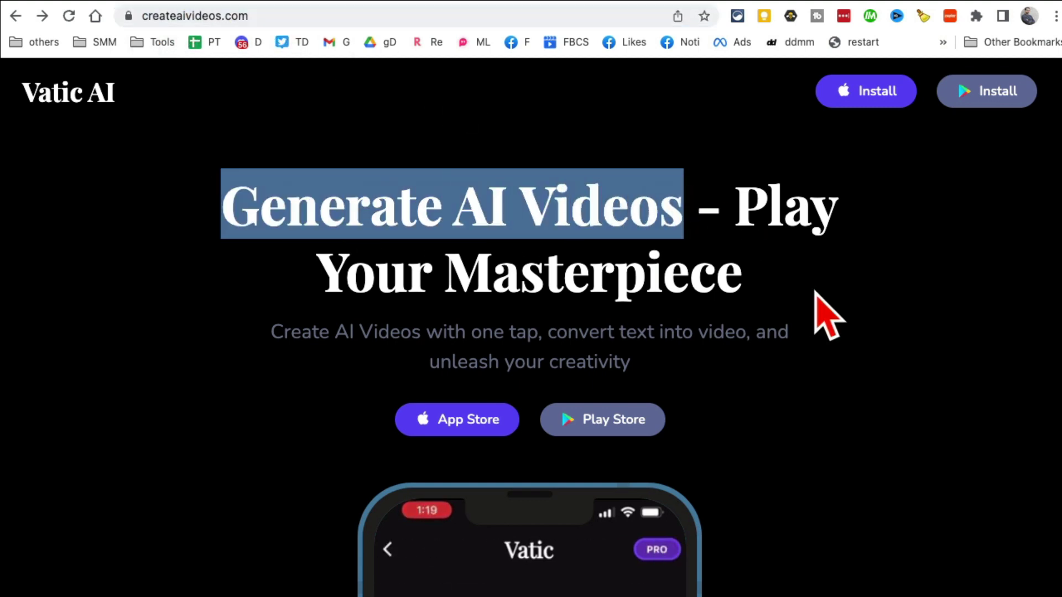
scroll(883, 369, "down", 7)
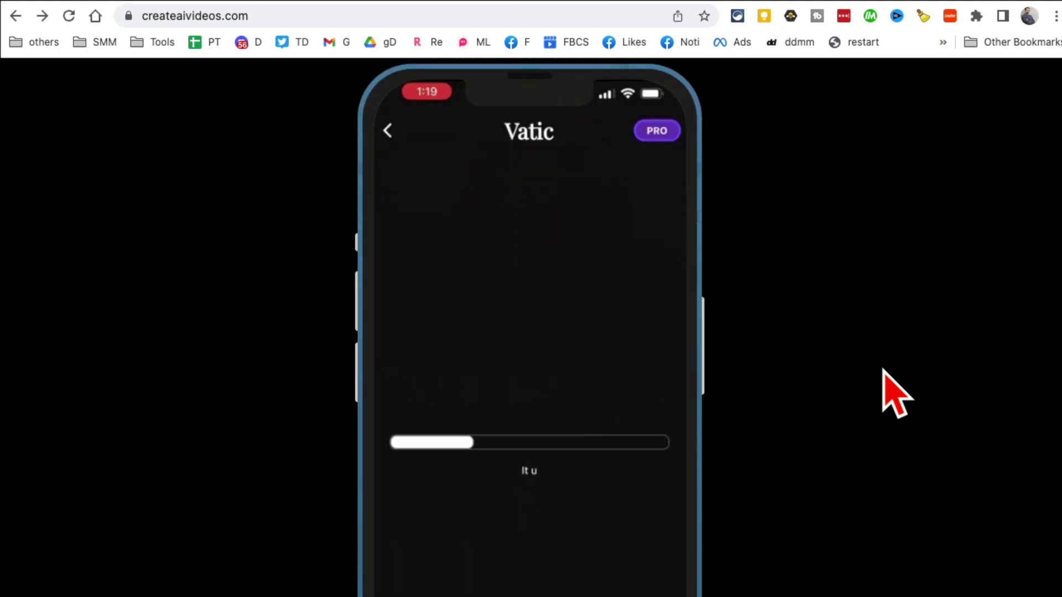
scroll(883, 369, "up", 7)
Step: Scroll through Vatic AI's phone text-to-video demo, then switch to the Namify tab
scroll(882, 369, "down", 1)
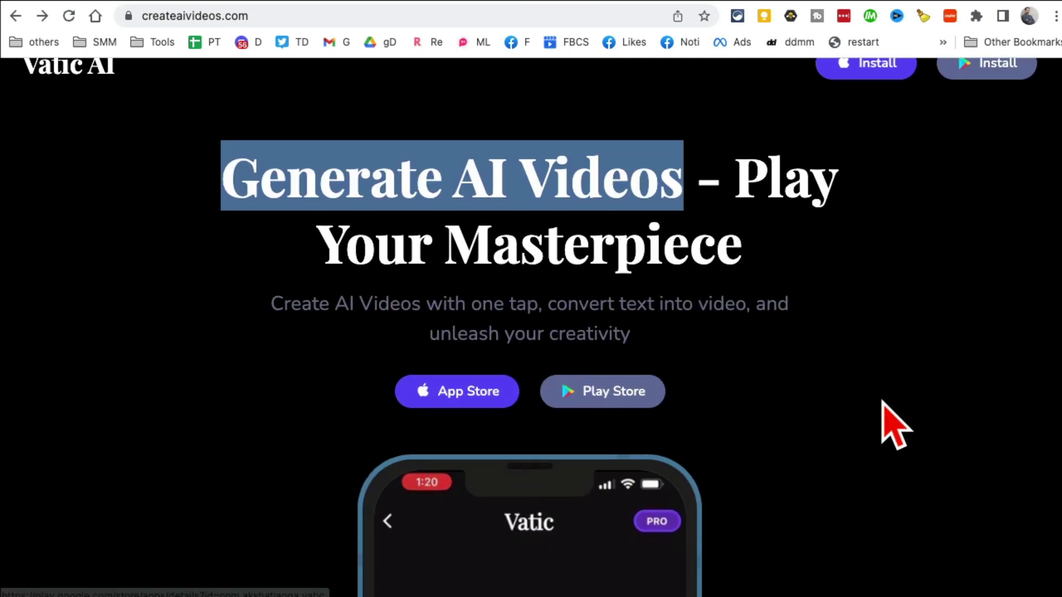
scroll(876, 359, "down", 5)
scroll(816, 436, "down", 2)
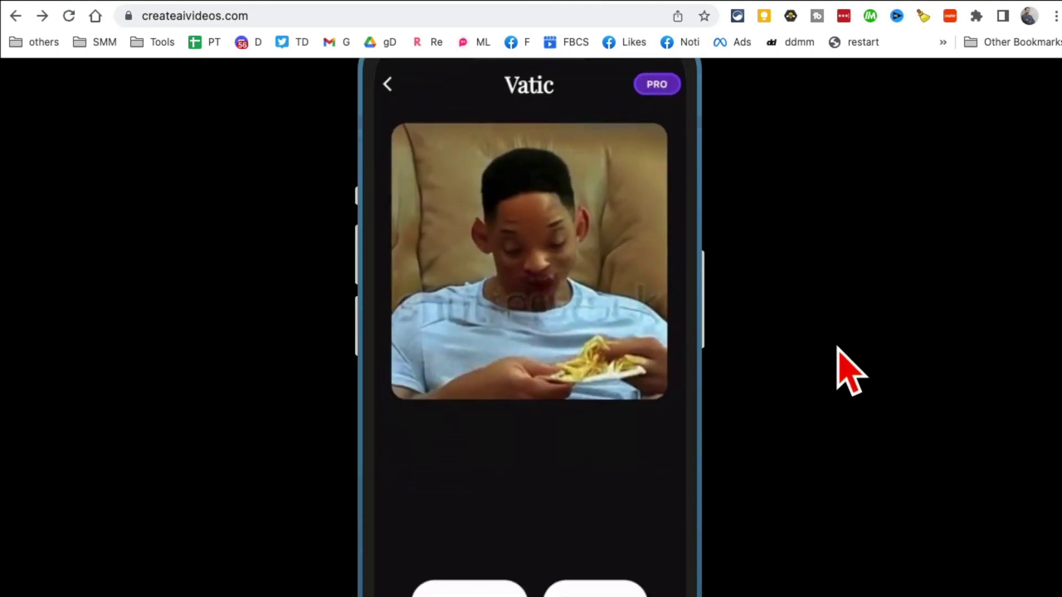
scroll(791, 438, "up", 1)
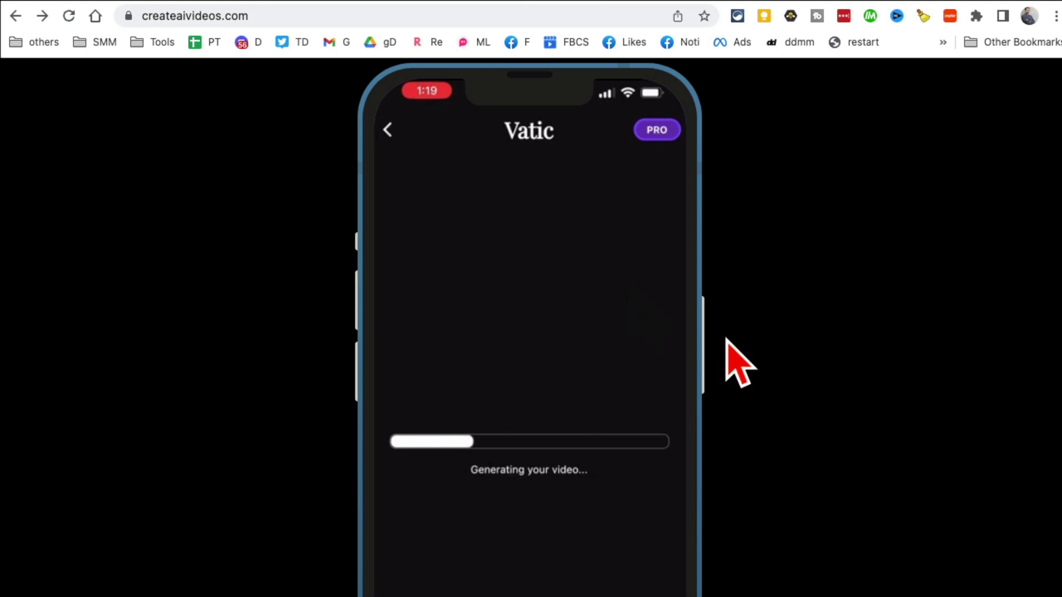
scroll(854, 376, "down", 3)
scroll(847, 349, "up", 2)
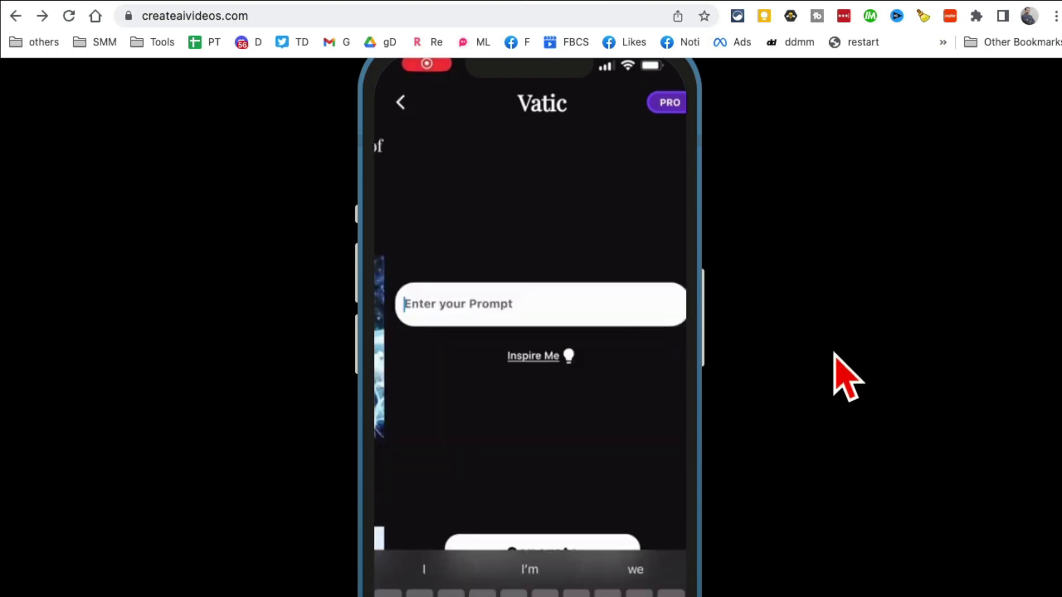
left_click(621, 2)
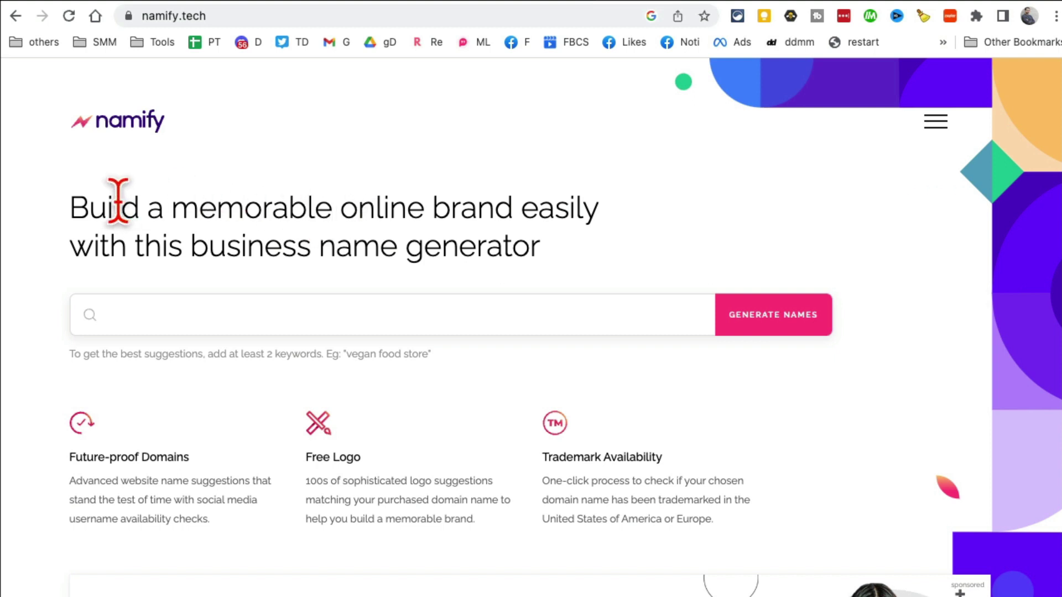
Step: Generate Namify name ideas for 'vegan food blog' and scroll through suggestions like Veganify and Govegan
left_click_drag(121, 205, 69, 203)
left_click(621, 256)
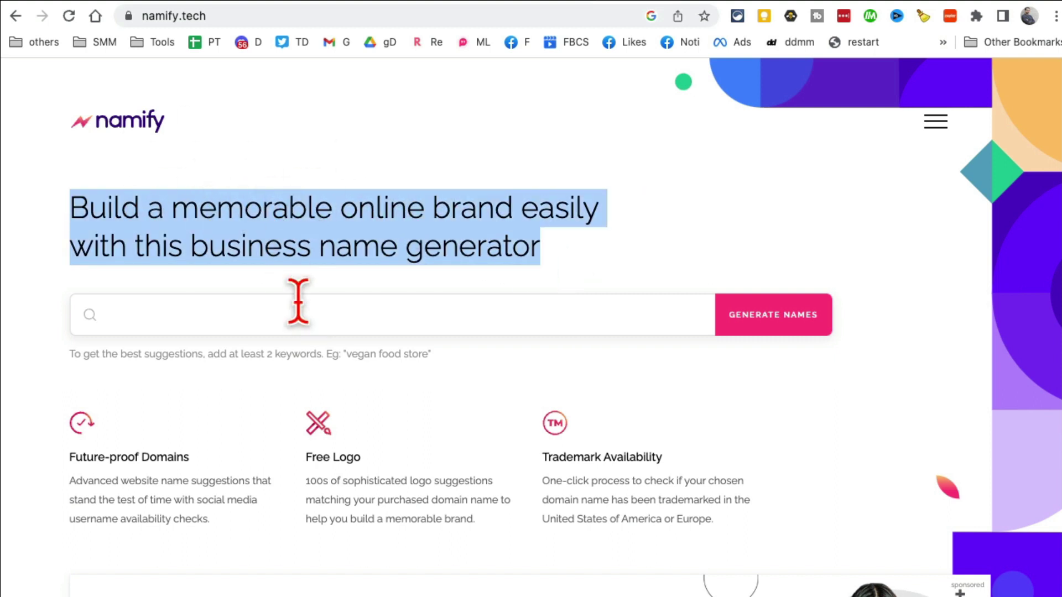
left_click(280, 318)
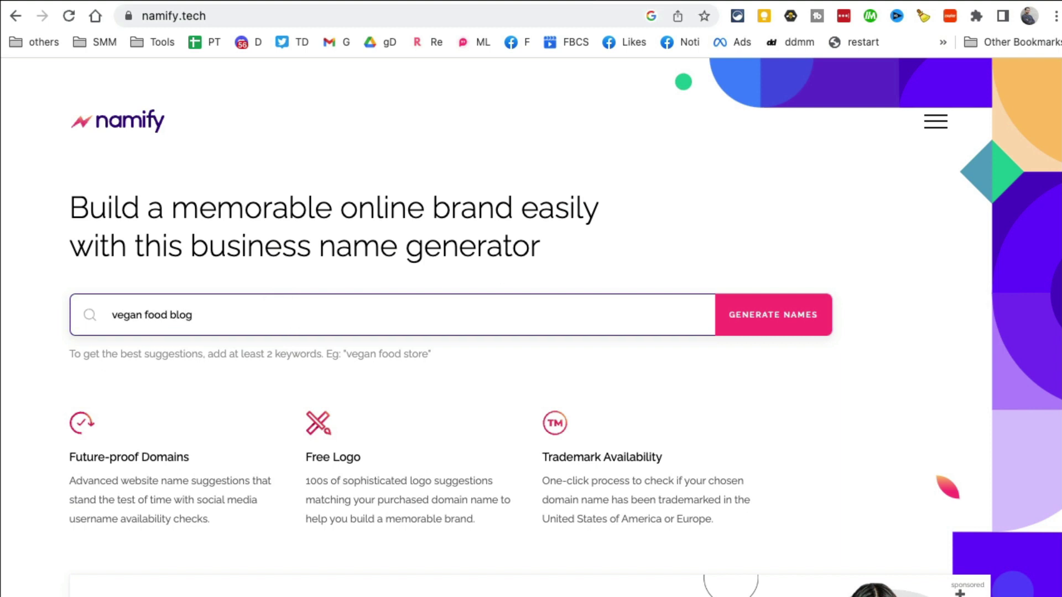
left_click(769, 321)
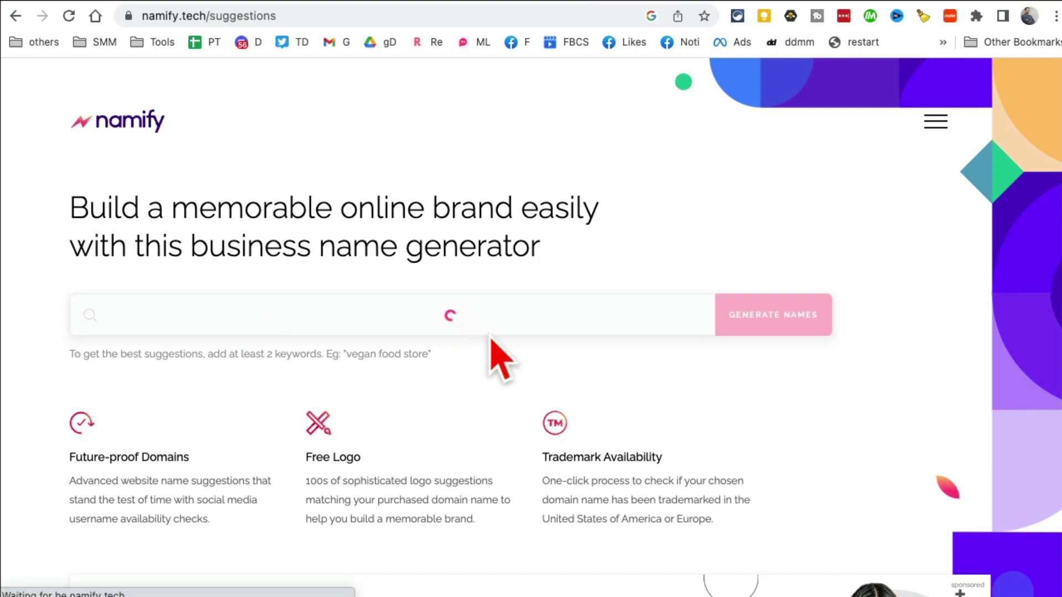
scroll(520, 316, "down", 4)
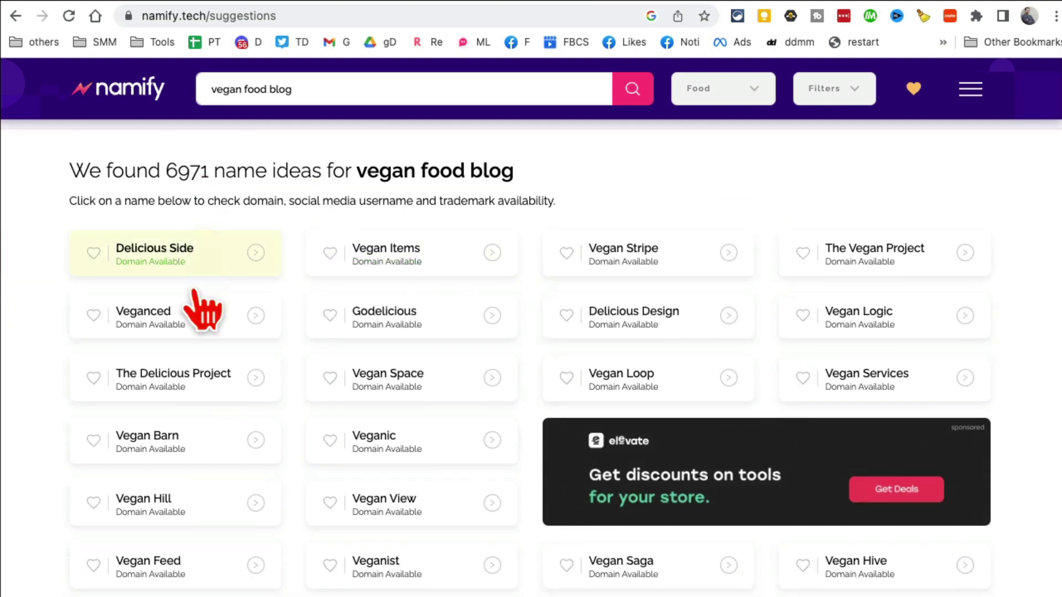
scroll(189, 444, "down", 3)
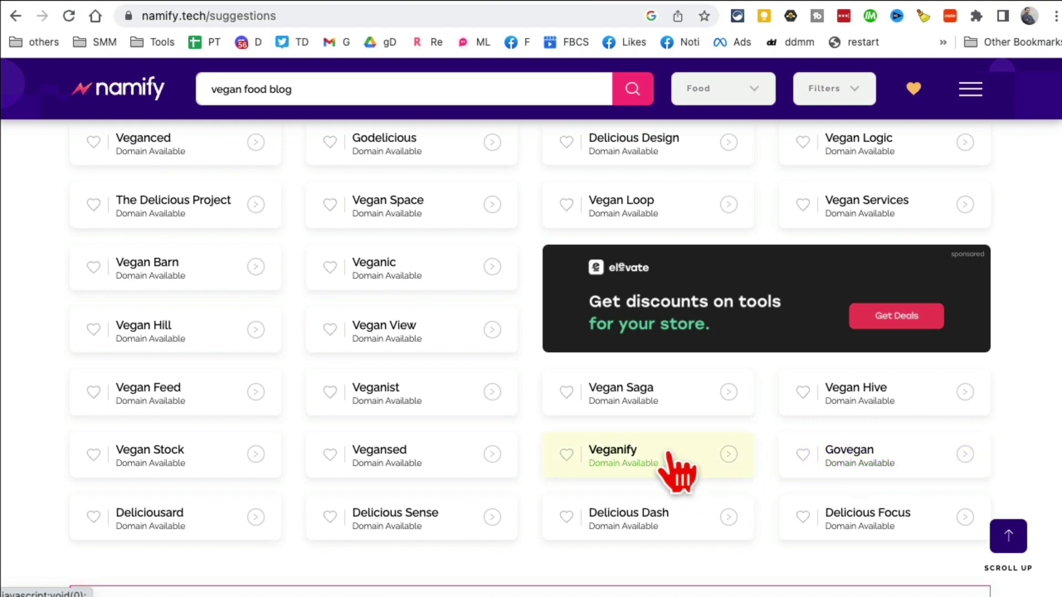
scroll(679, 471, "down", 1)
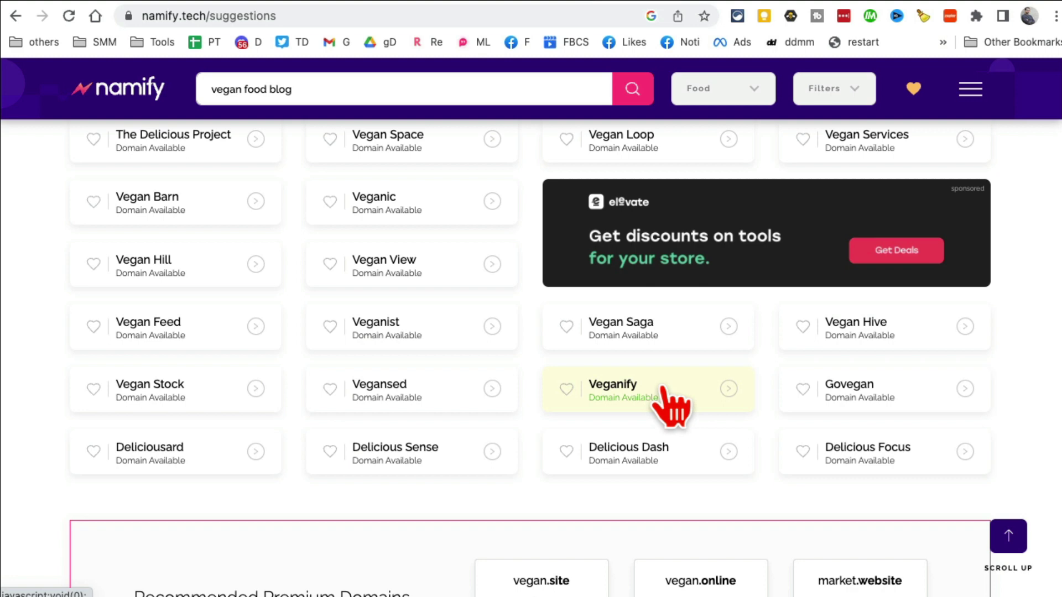
Step: Open the Veganify page, review its domain extensions and logos, and keep United States as trademark country
left_click(670, 406)
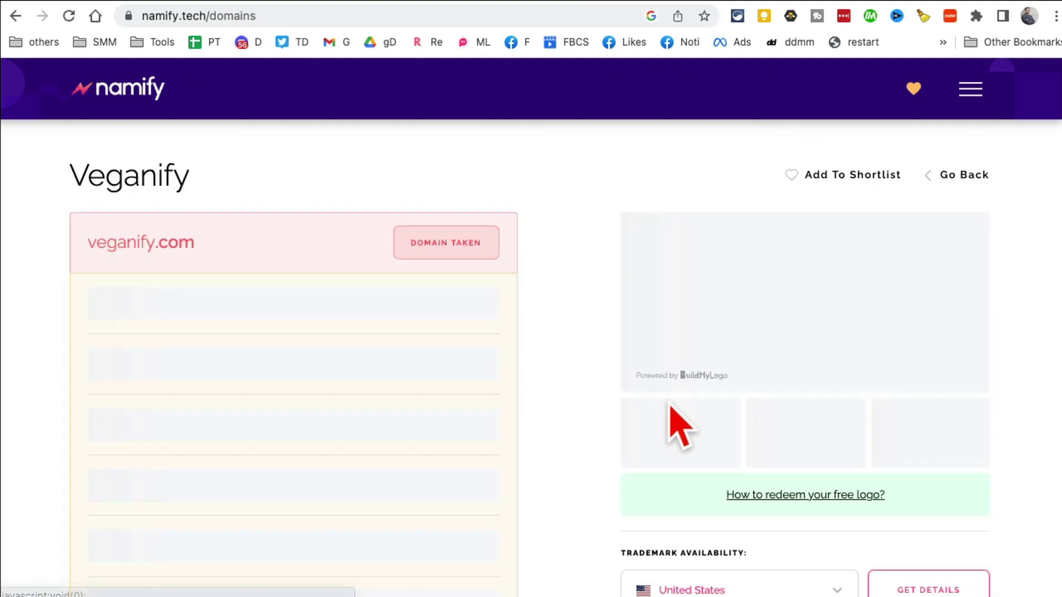
double_click(159, 166)
scroll(337, 321, "down", 2)
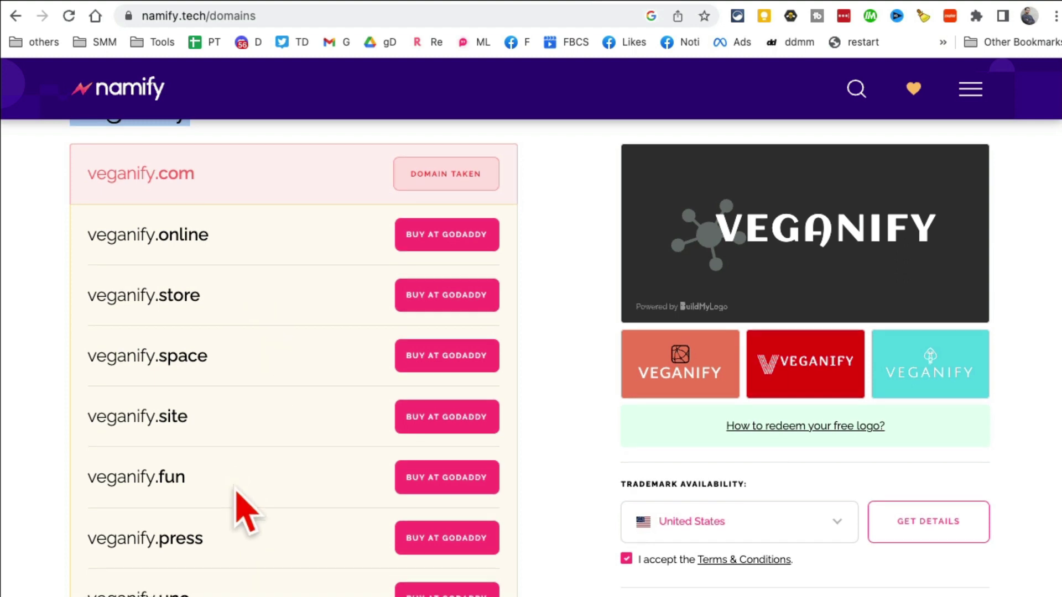
scroll(246, 512, "down", 3)
scroll(297, 380, "up", 5)
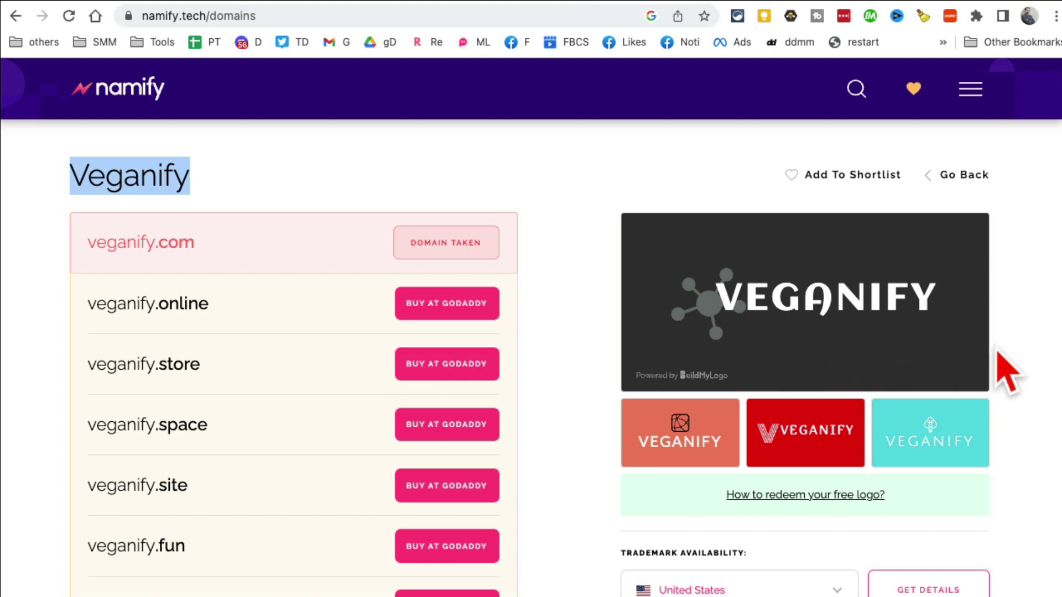
scroll(1009, 374, "down", 5)
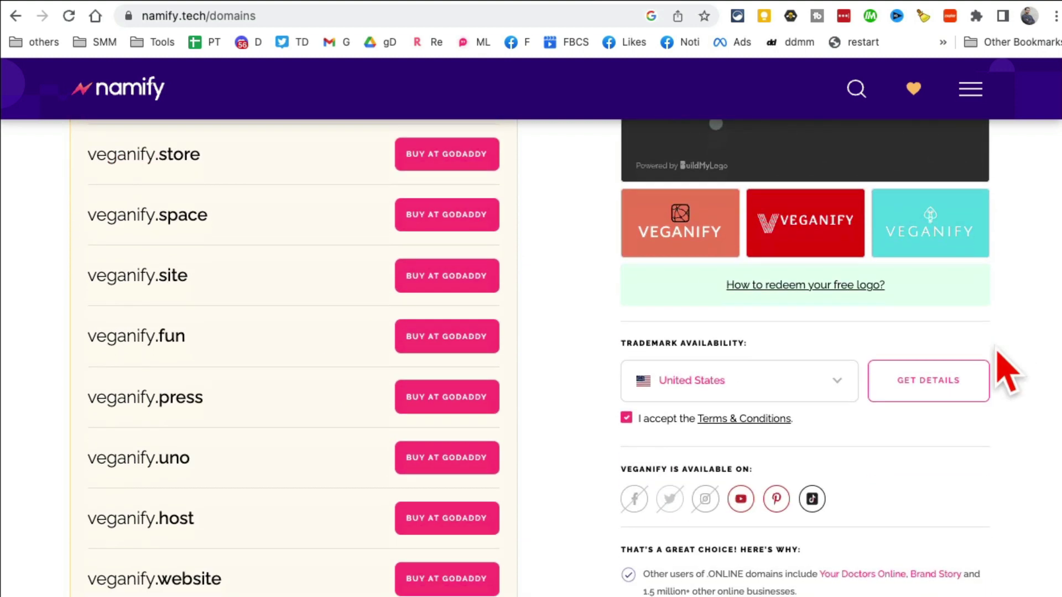
left_click(759, 332)
left_click(751, 374)
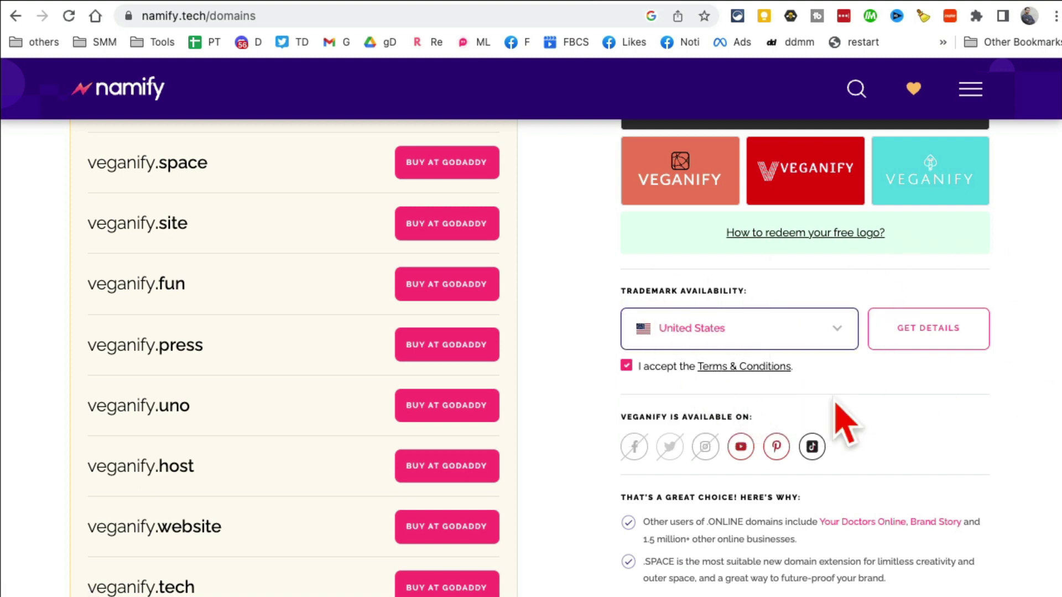
Step: Run Veganify's US trademark check, available except class 5, then go back to the Namify home page
left_click(949, 328)
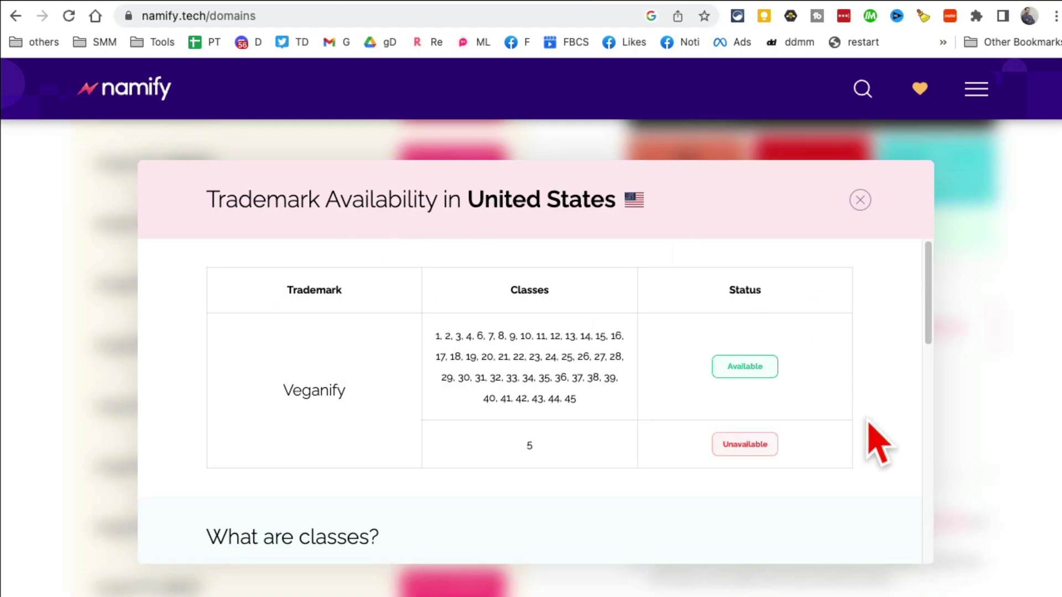
scroll(867, 420, "down", 5)
scroll(860, 354, "up", 5)
scroll(869, 399, "down", 6)
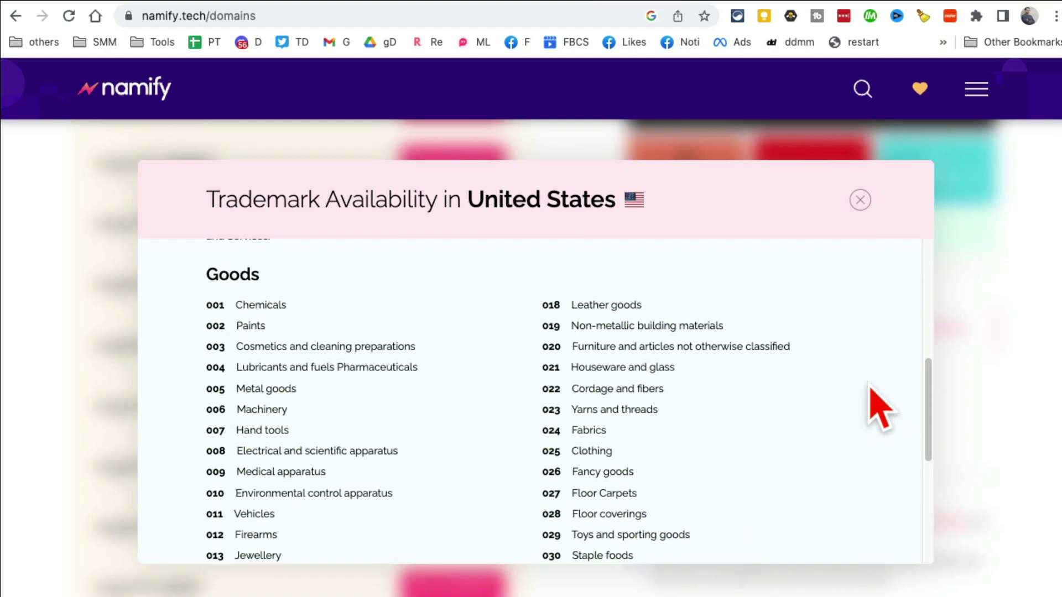
scroll(871, 412, "down", 5)
scroll(929, 409, "up", 8)
left_click(860, 200)
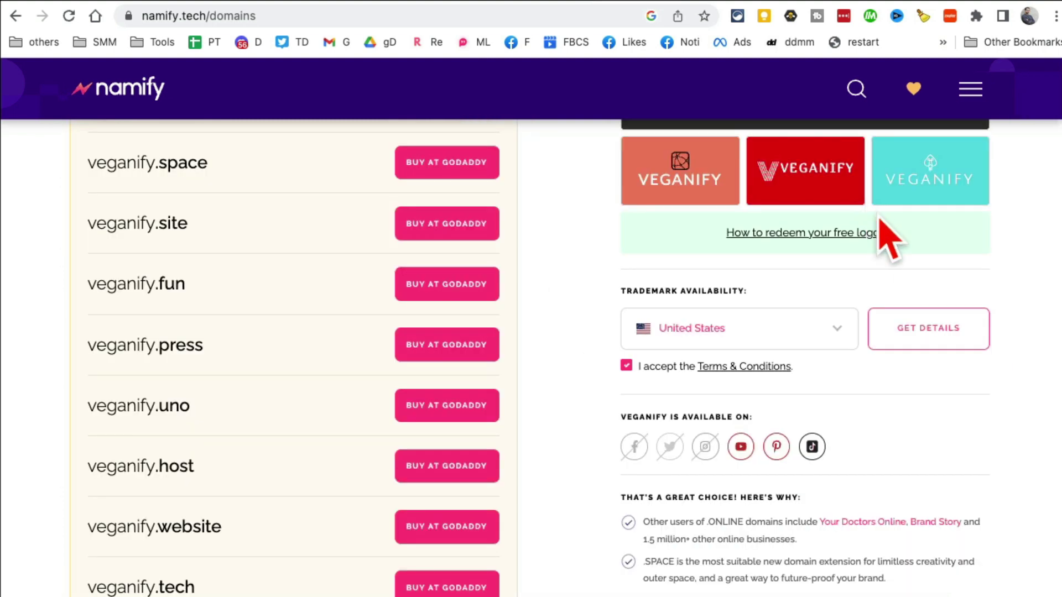
scroll(877, 243, "up", 5)
left_click(135, 96)
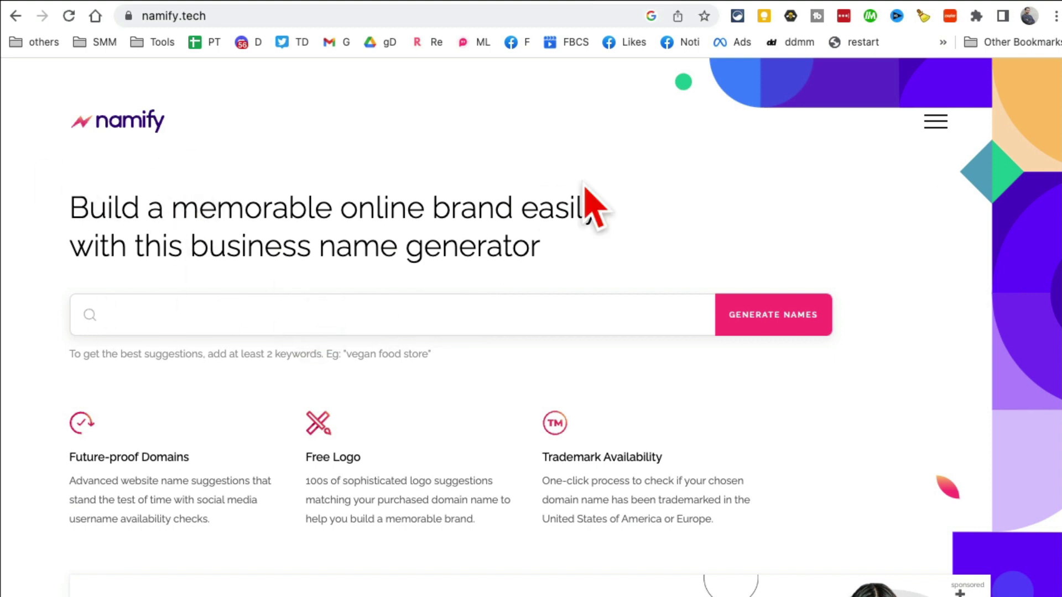
Step: Switch to kiti.ai and browse its Trending Recipe Kits and Top Recipe Creators sections
left_click(693, 2)
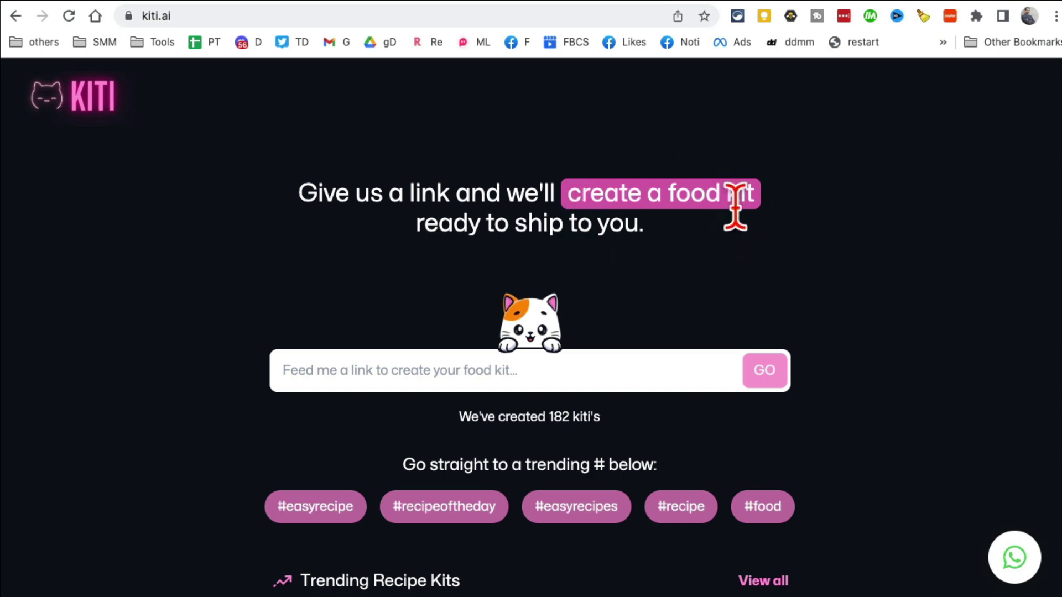
scroll(841, 280, "down", 8)
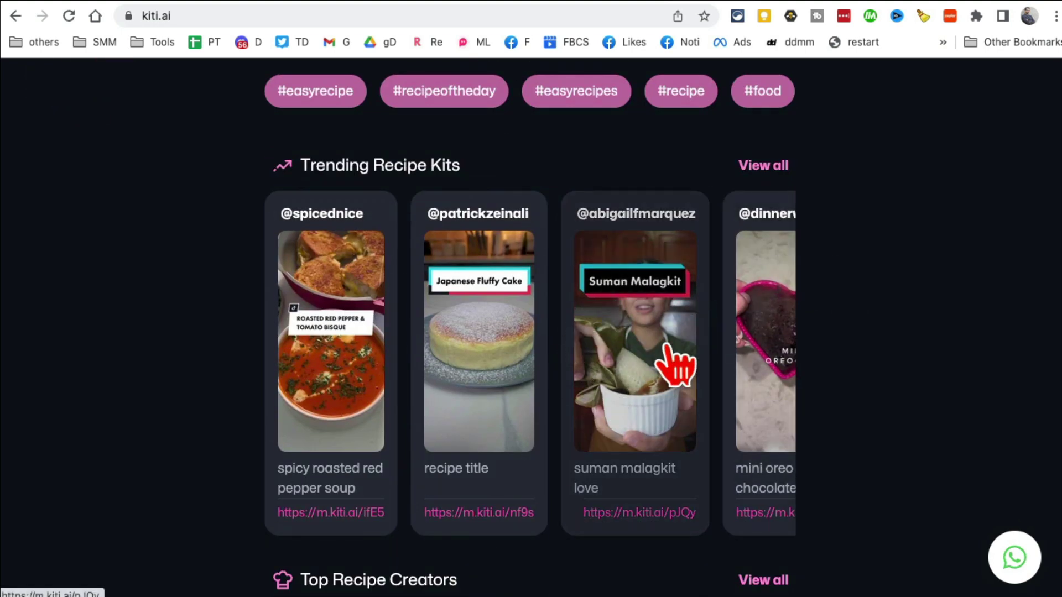
scroll(841, 372, "down", 8)
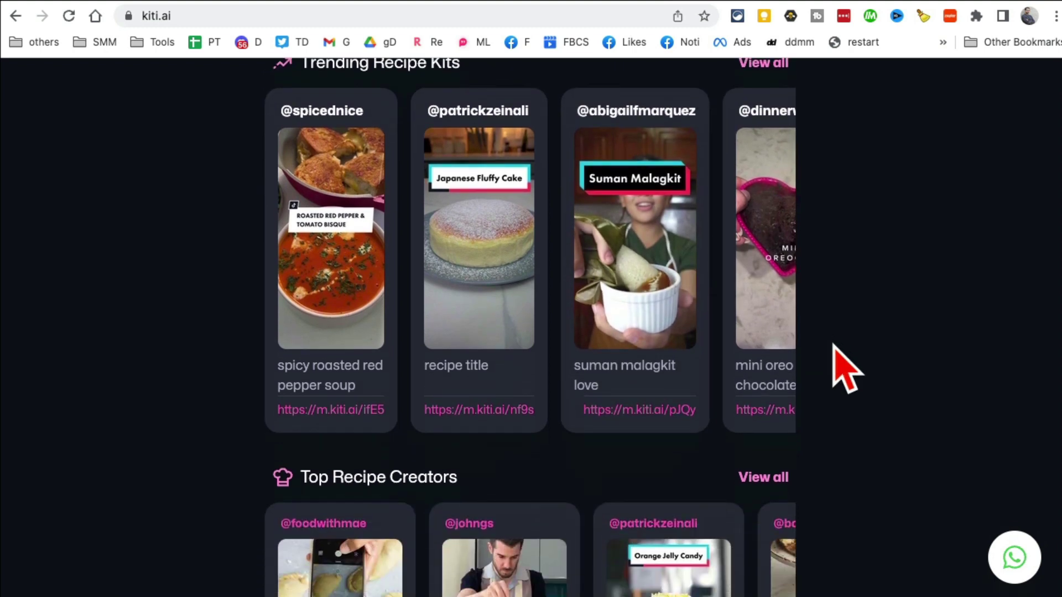
scroll(847, 368, "up", 3)
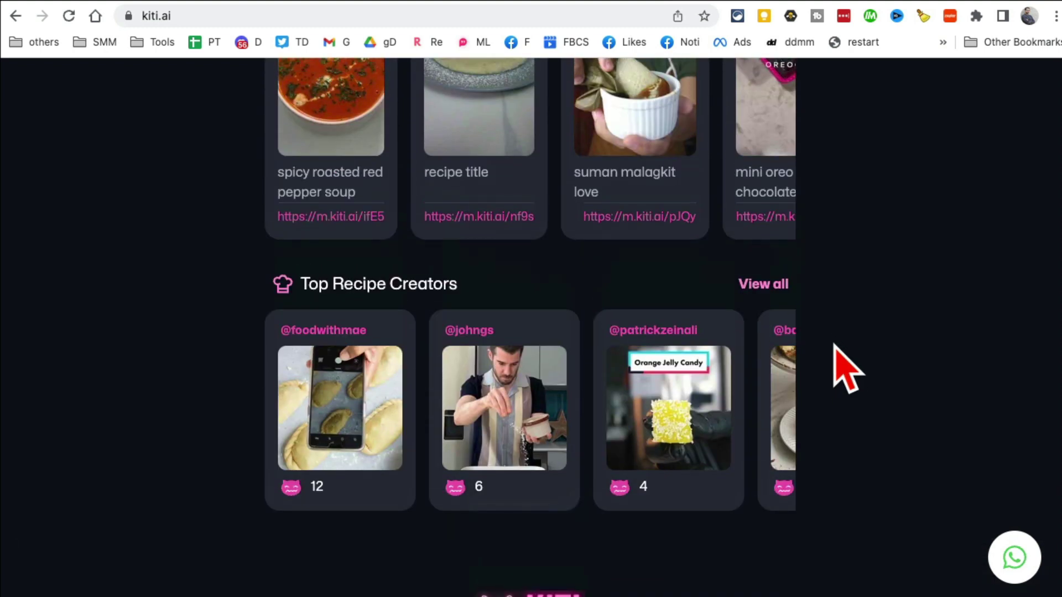
scroll(846, 368, "up", 1)
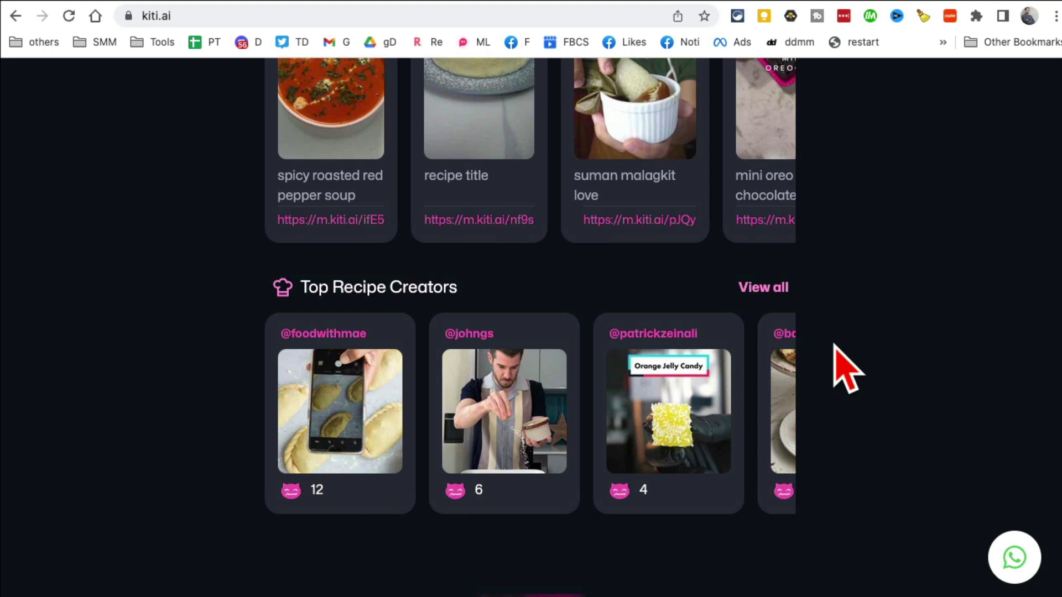
scroll(597, 344, "up", 10)
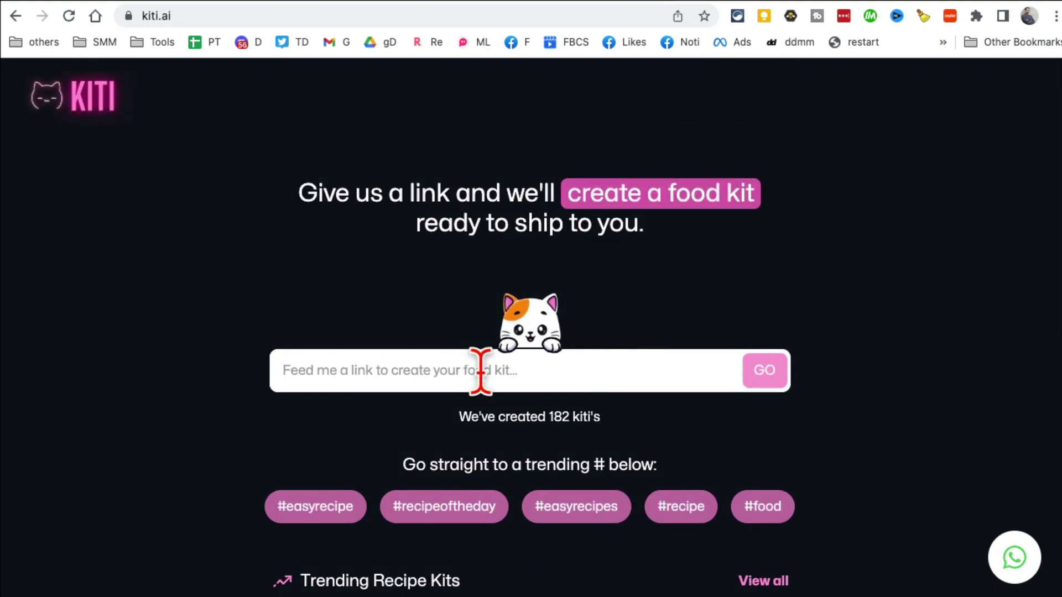
Step: Paste a Twitter post link into Kiti, then return to the Overnight Chia Seeds With Almond Milk kit
left_click(407, 367)
key("ctrl+v")
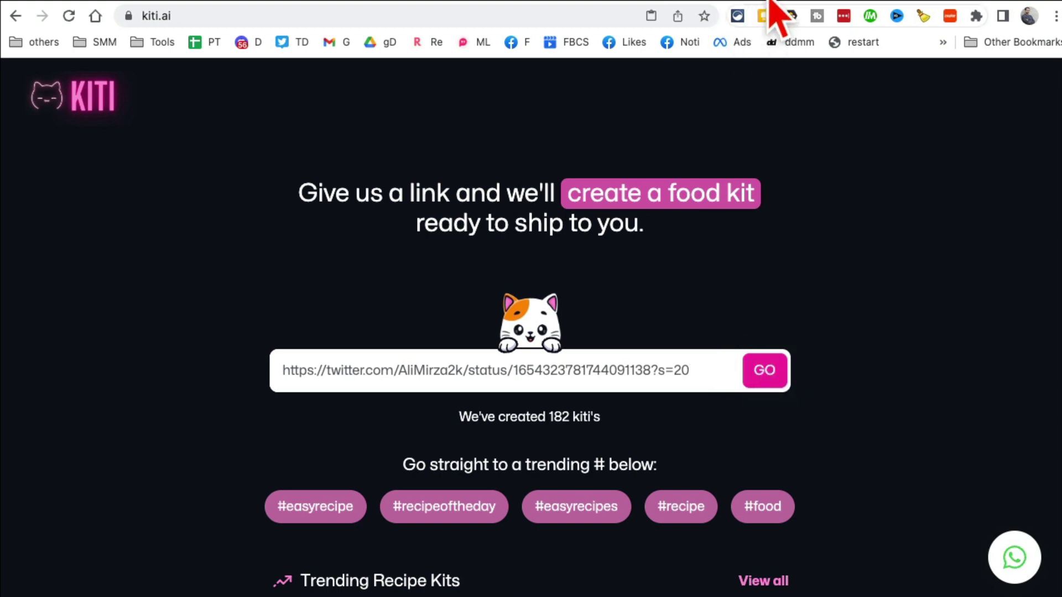
key("alt+Left")
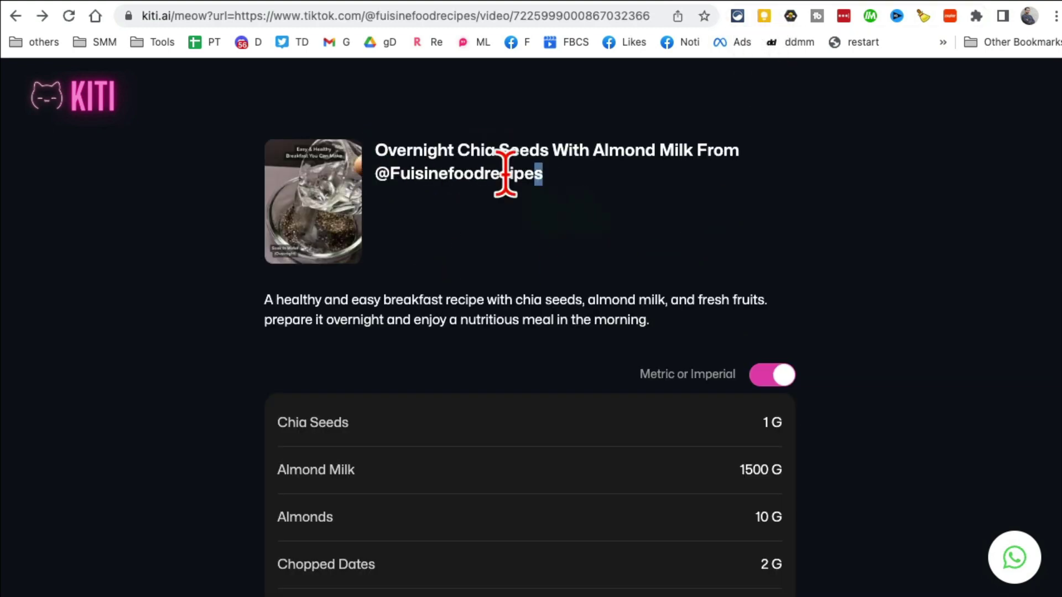
left_click_drag(505, 173, 351, 166)
left_click(380, 169)
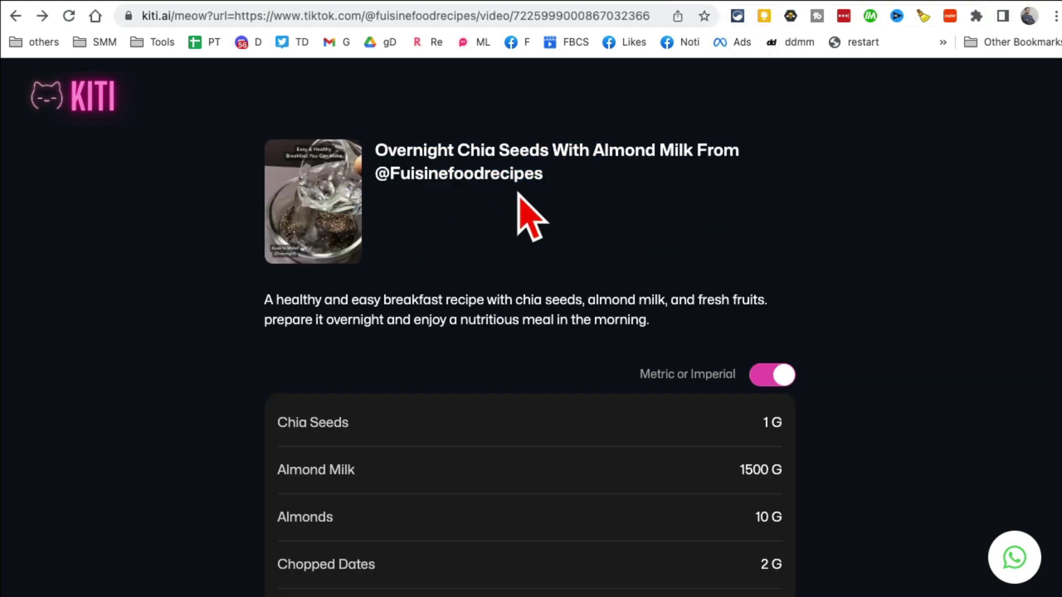
scroll(691, 321, "down", 3)
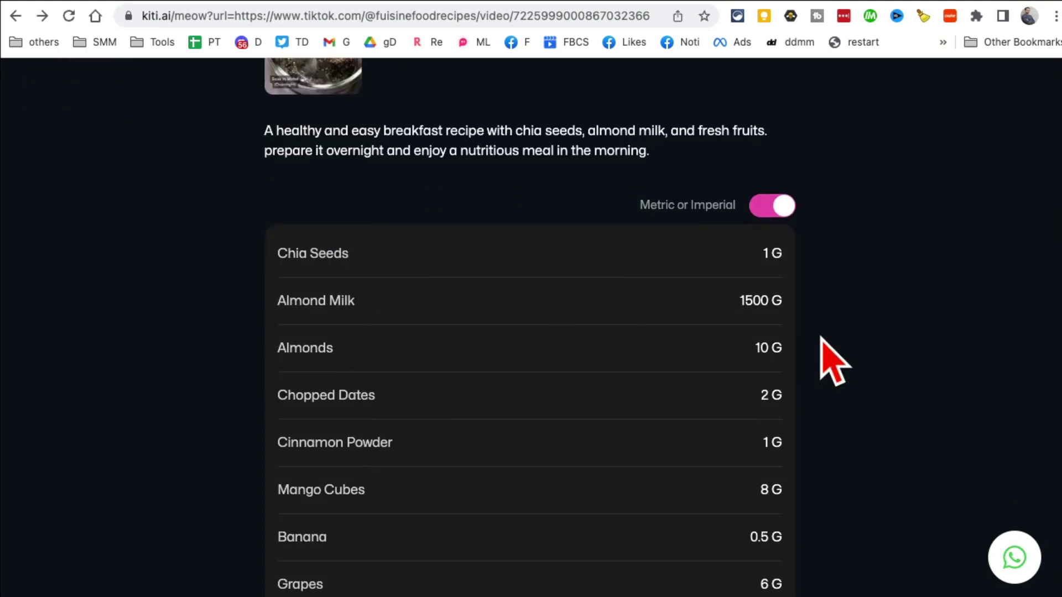
Step: Switch ingredient amounts to cups and back to grams, highlighting ingredients and instruction steps
left_click(774, 209)
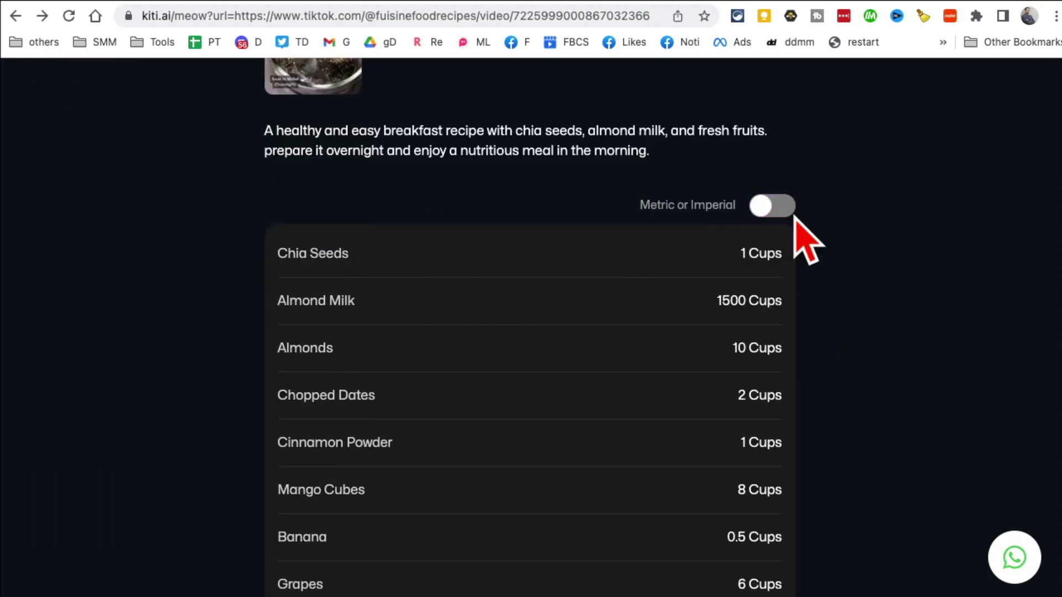
left_click(785, 208)
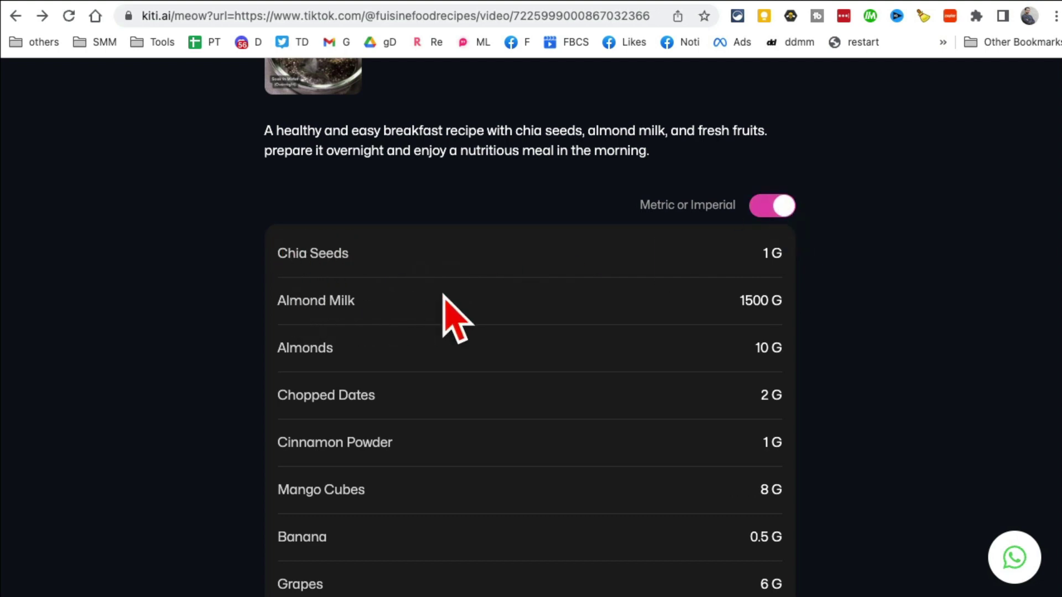
left_click_drag(294, 339, 429, 353)
left_click_drag(282, 390, 605, 403)
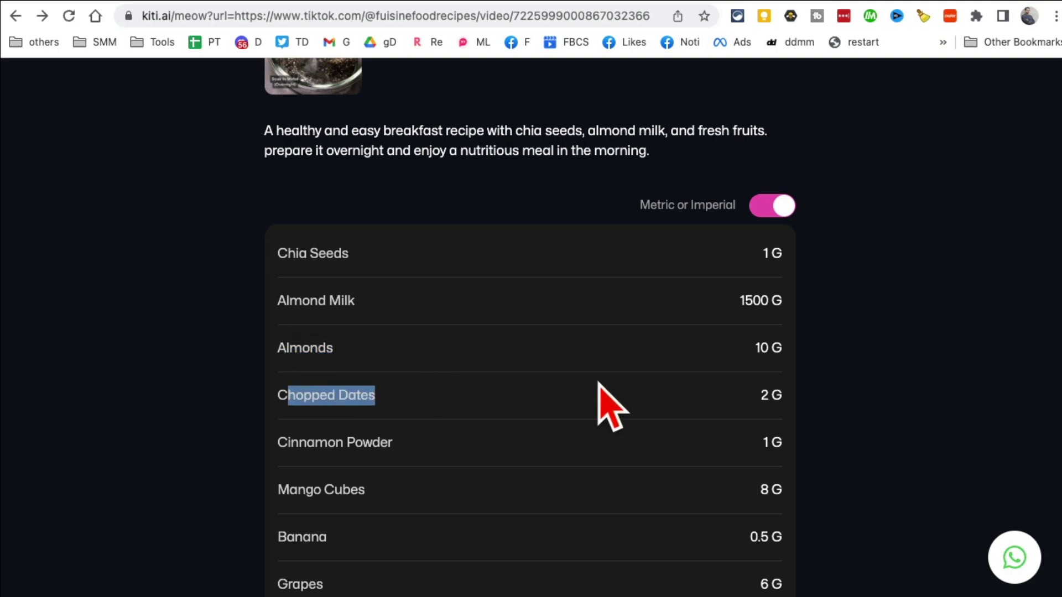
scroll(605, 403, "down", 9)
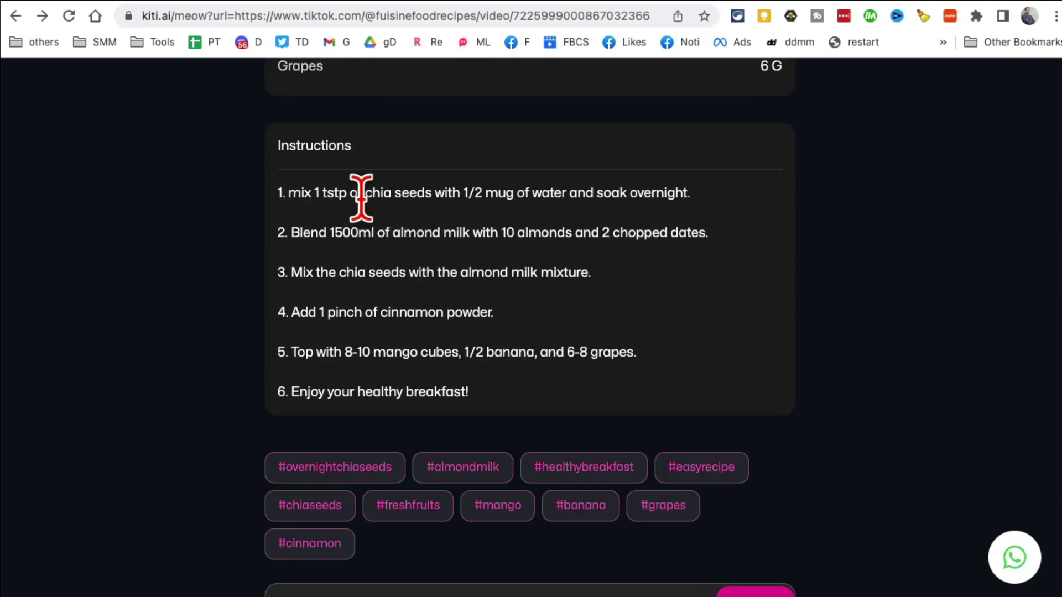
left_click_drag(363, 193, 517, 395)
scroll(647, 394, "up", 10)
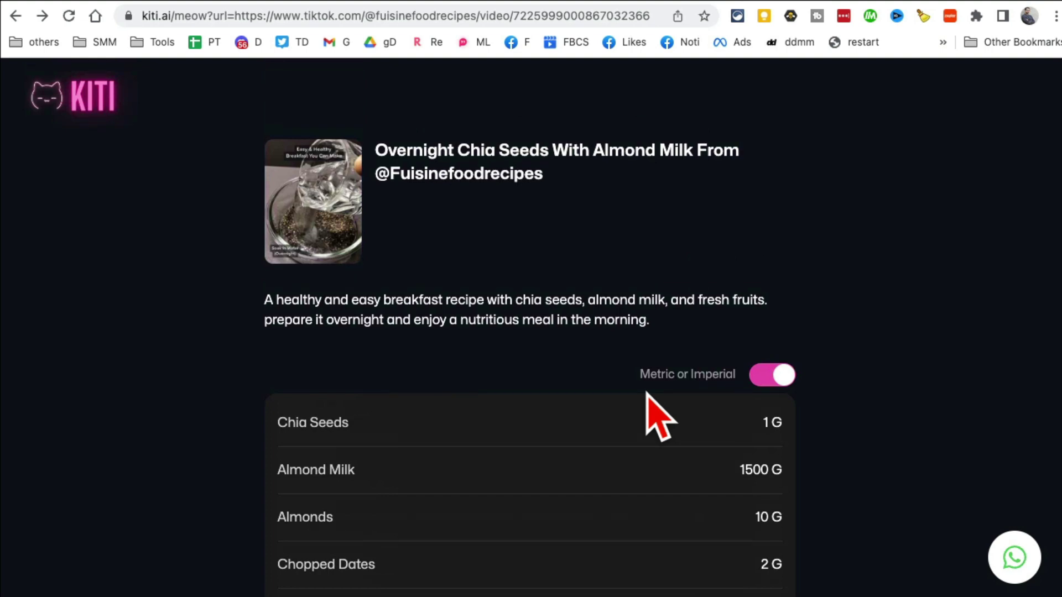
Step: Show the chia seed recipe's ingredient amounts in cups again and scroll through it
left_click(762, 377)
scroll(509, 448, "down", 9)
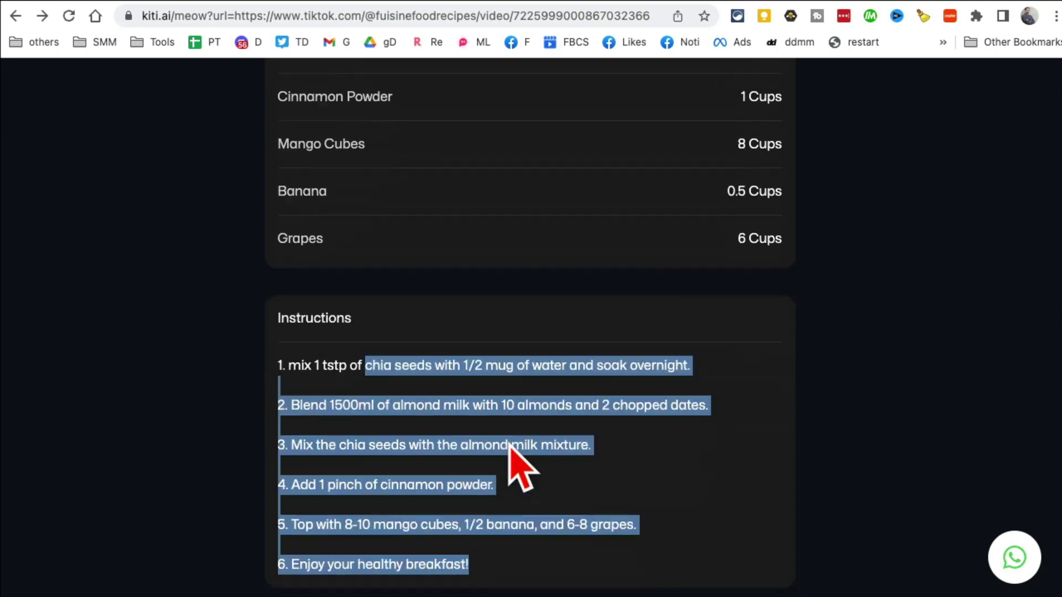
scroll(553, 454, "down", 4)
scroll(612, 462, "up", 13)
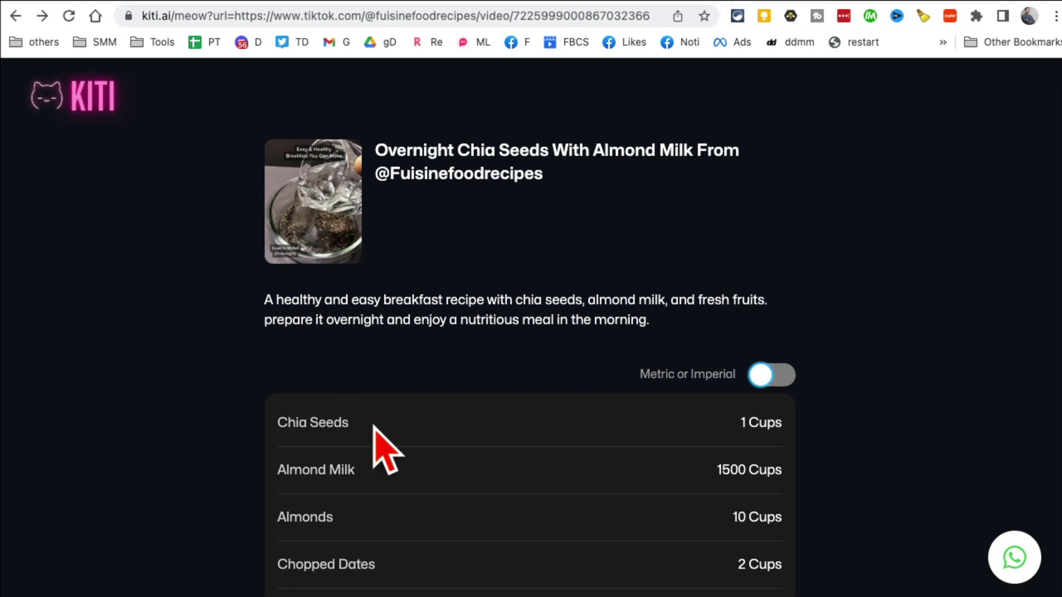
scroll(735, 503, "down", 6)
scroll(739, 520, "up", 6)
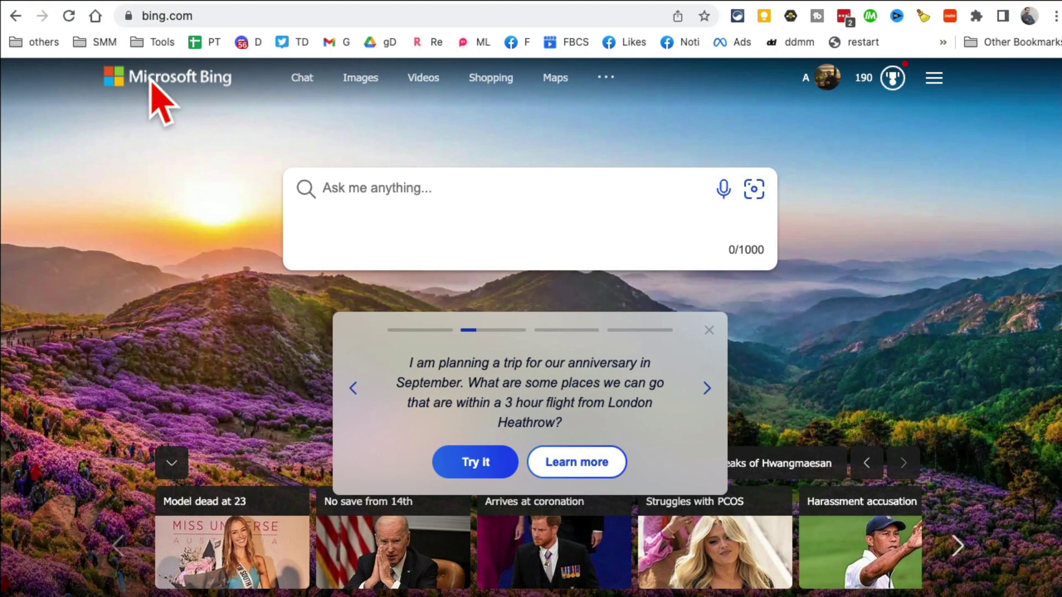
Step: Go from Bing Images to Image Creator, dismiss the boosts popup, and open the polar bear example
left_click(365, 80)
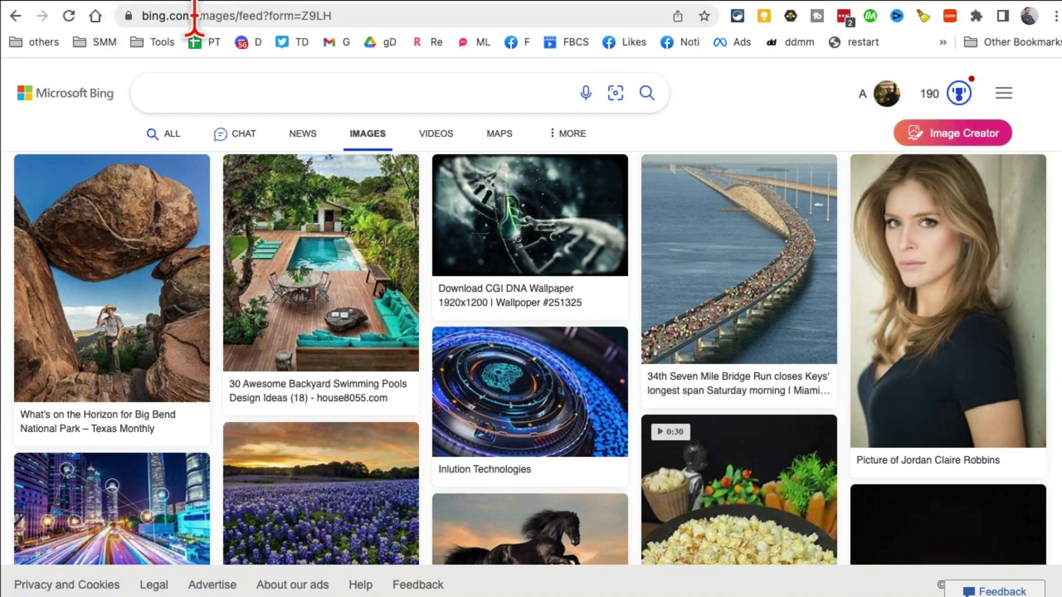
left_click(940, 135)
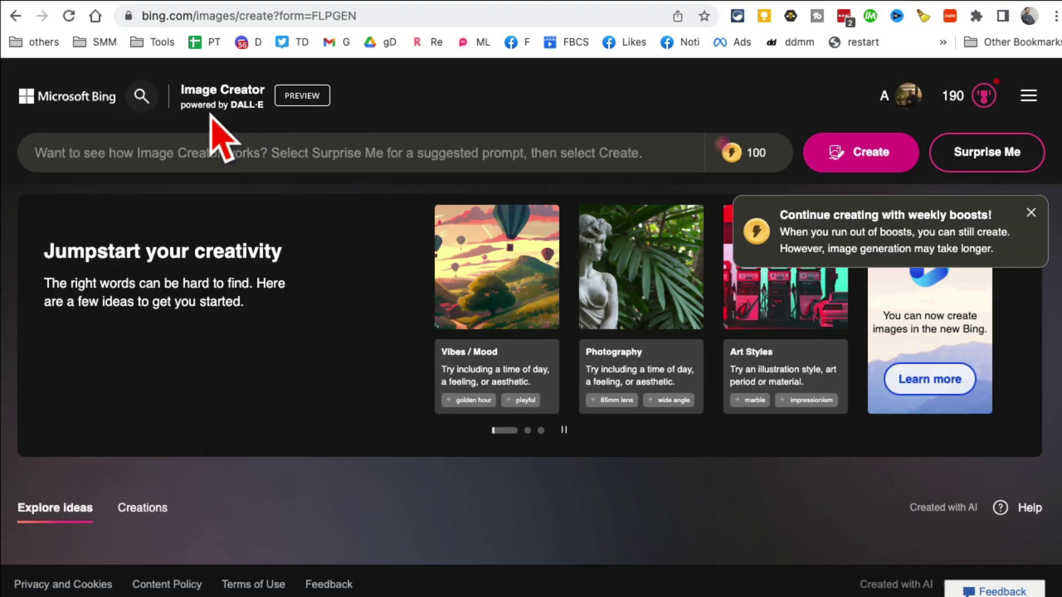
scroll(374, 279, "down", 6)
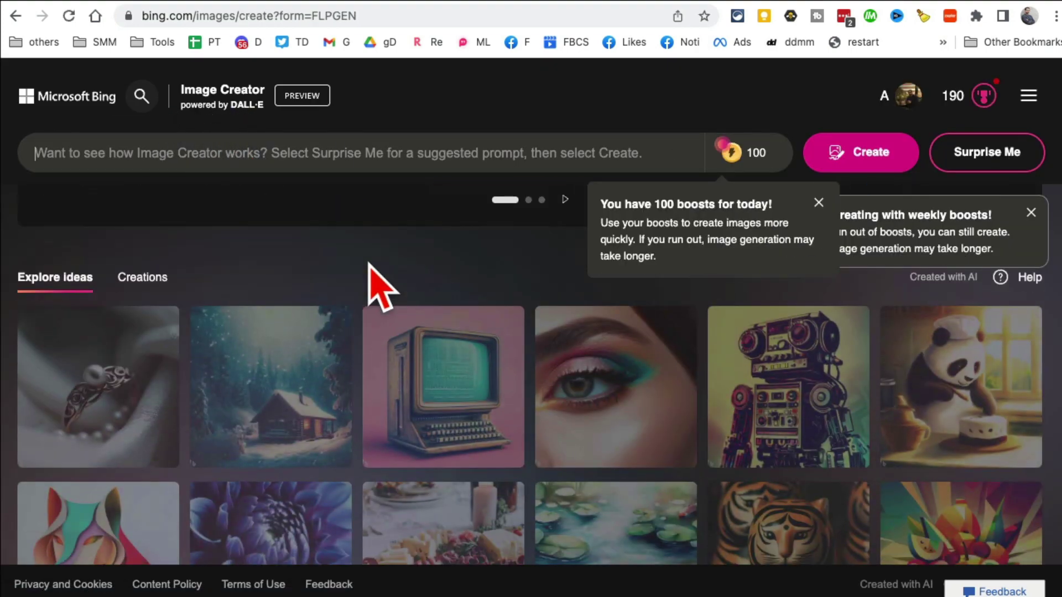
left_click(1031, 212)
scroll(534, 359, "down", 10)
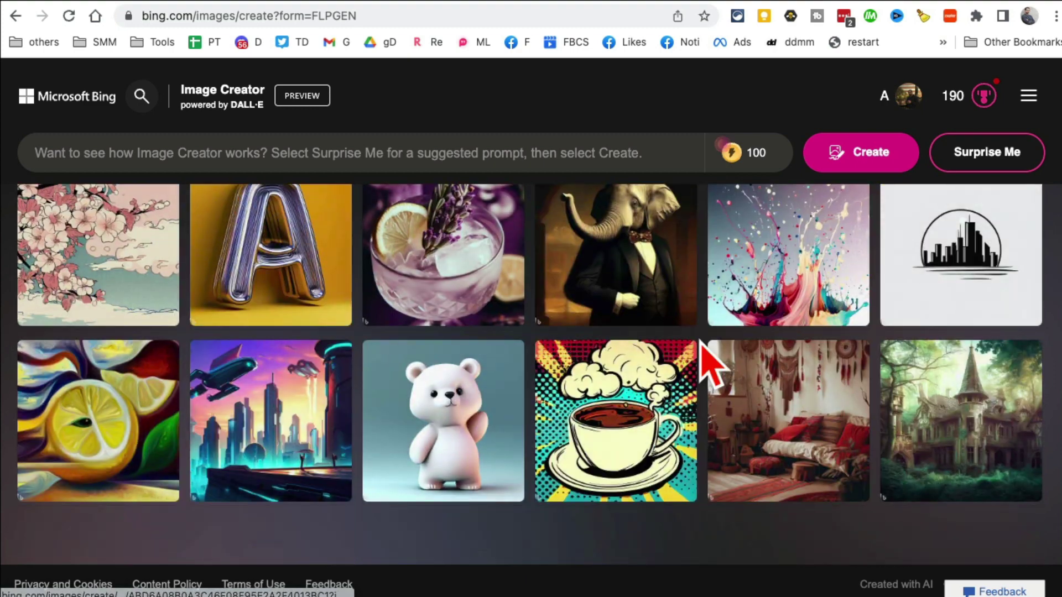
scroll(639, 321, "up", 3)
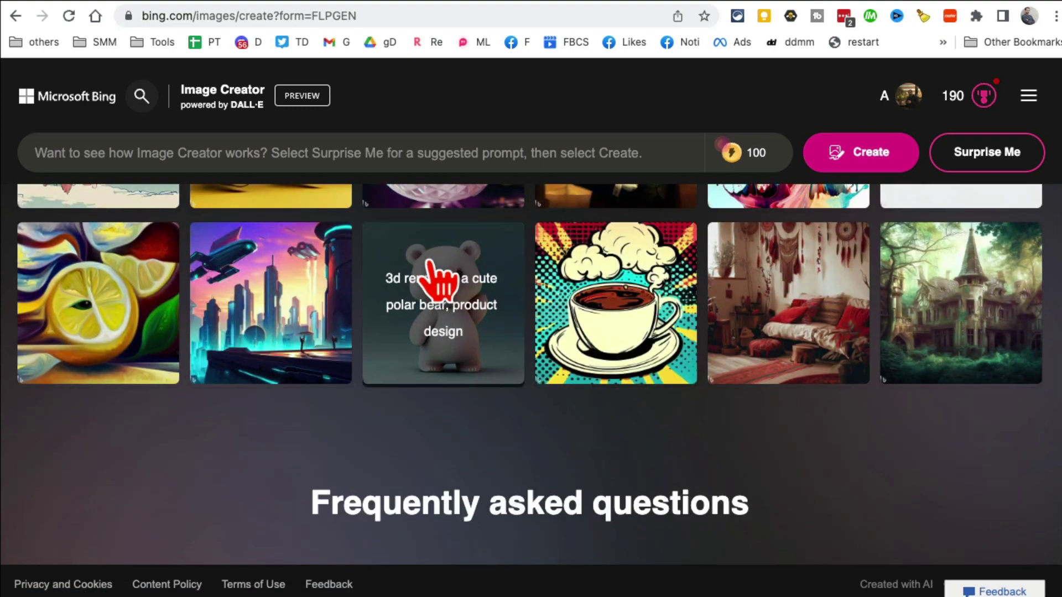
left_click(454, 260)
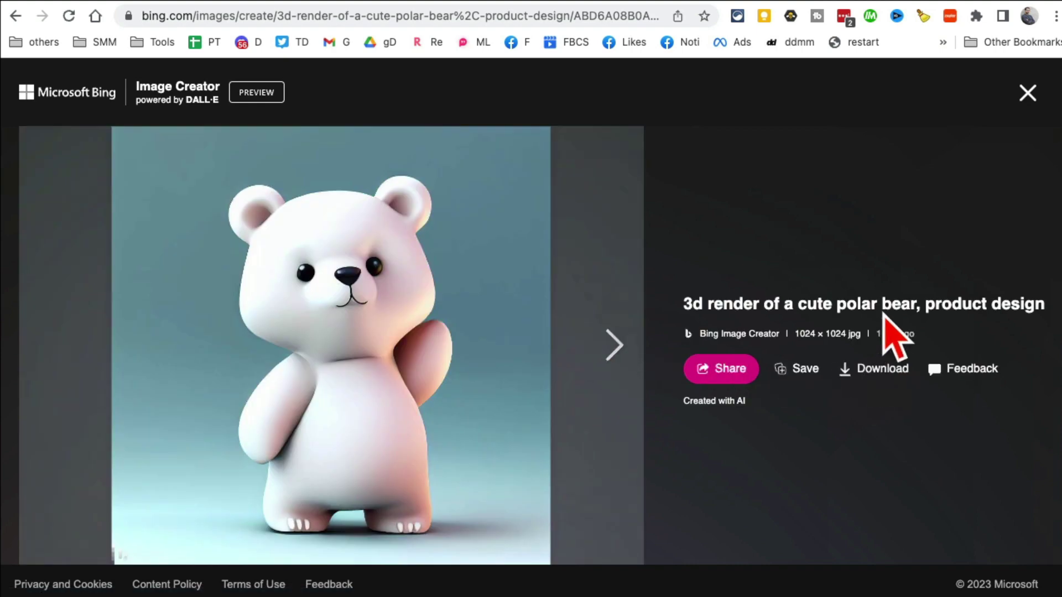
Step: Close the polar bear view and create images for 'a black cat with blue glasses'
left_click(1029, 93)
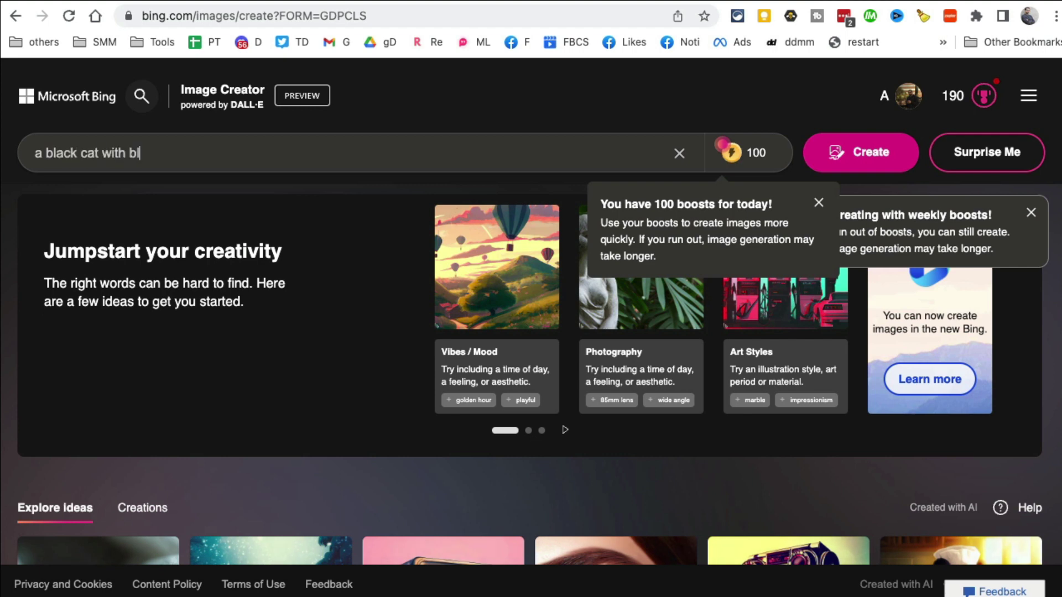
type("black cat with blue glasses")
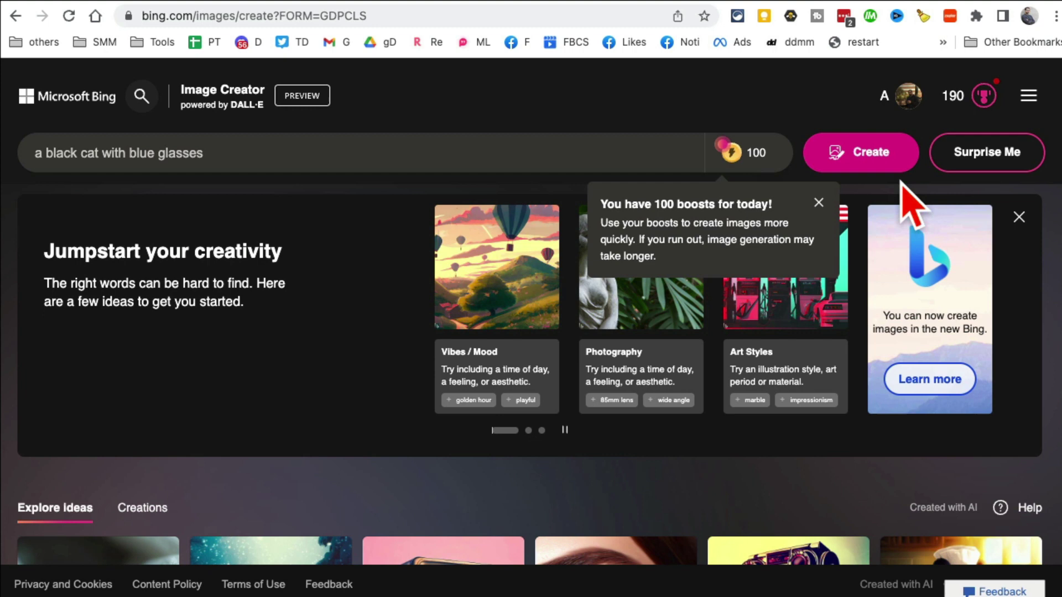
left_click(871, 157)
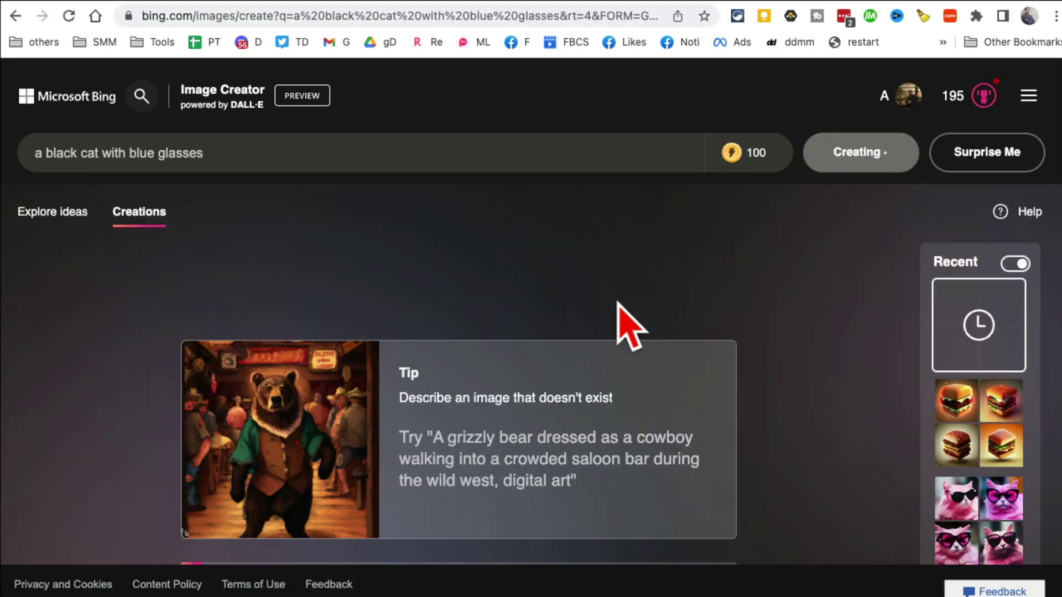
Step: Open the earlier pink-cat creation, then scroll through the 'a 3d cube shaped hamburger, digital art' results
scroll(607, 344, "down", 2)
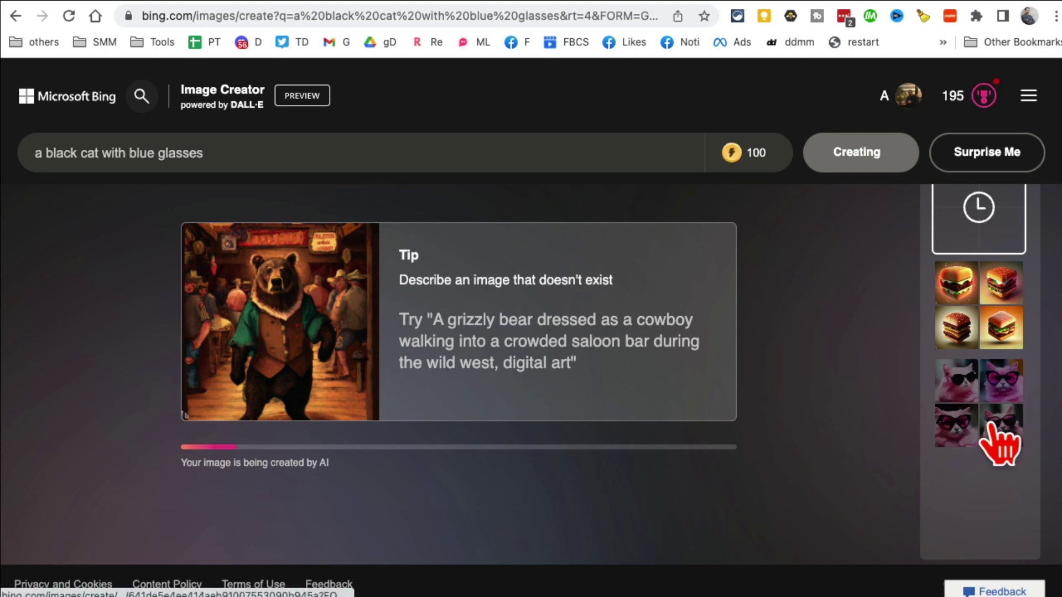
left_click(959, 412)
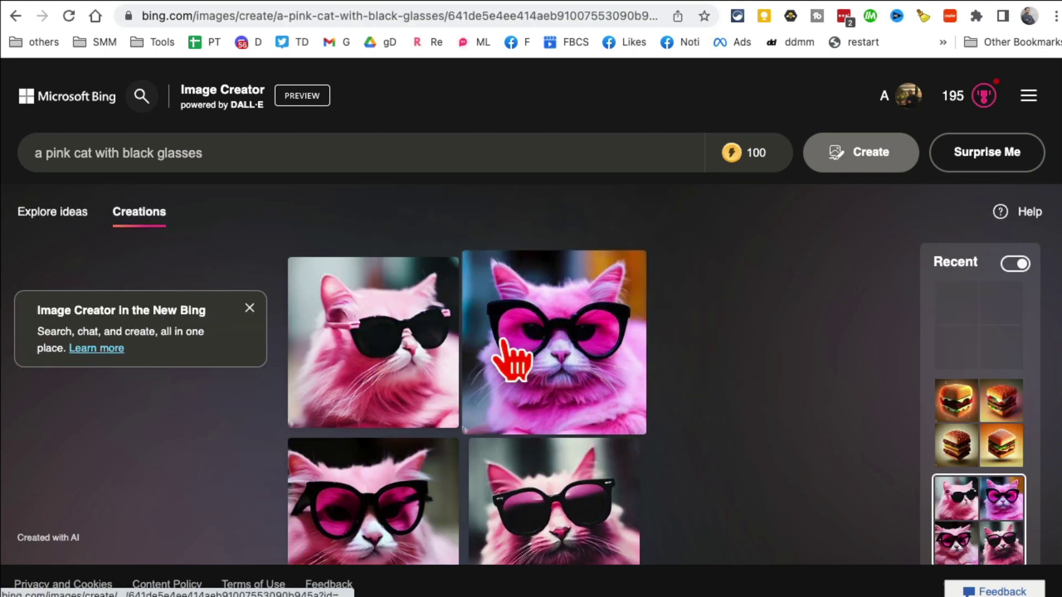
left_click(992, 447)
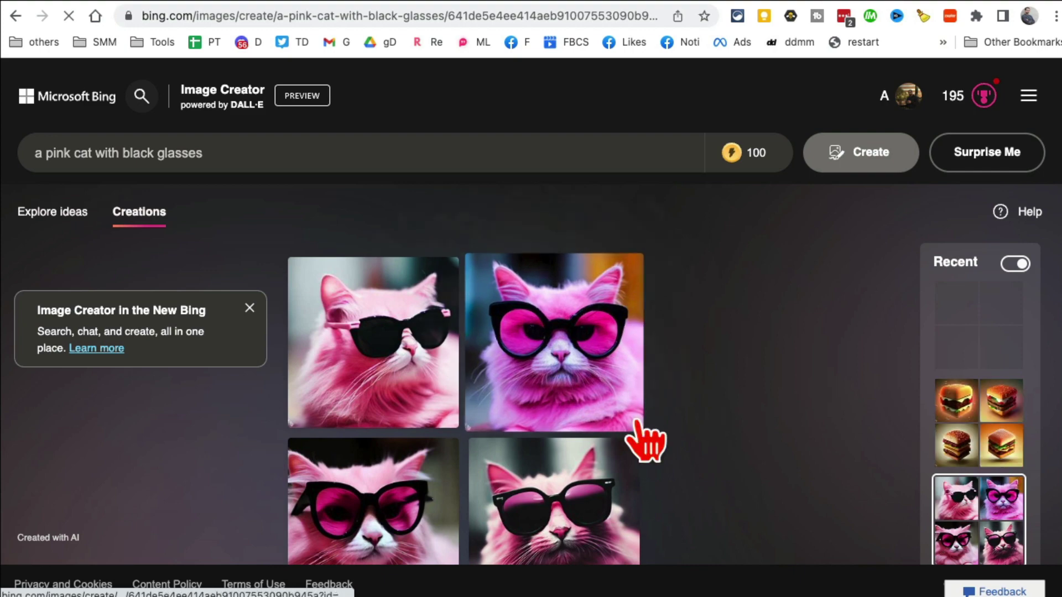
scroll(719, 437, "down", 2)
scroll(763, 455, "down", 1)
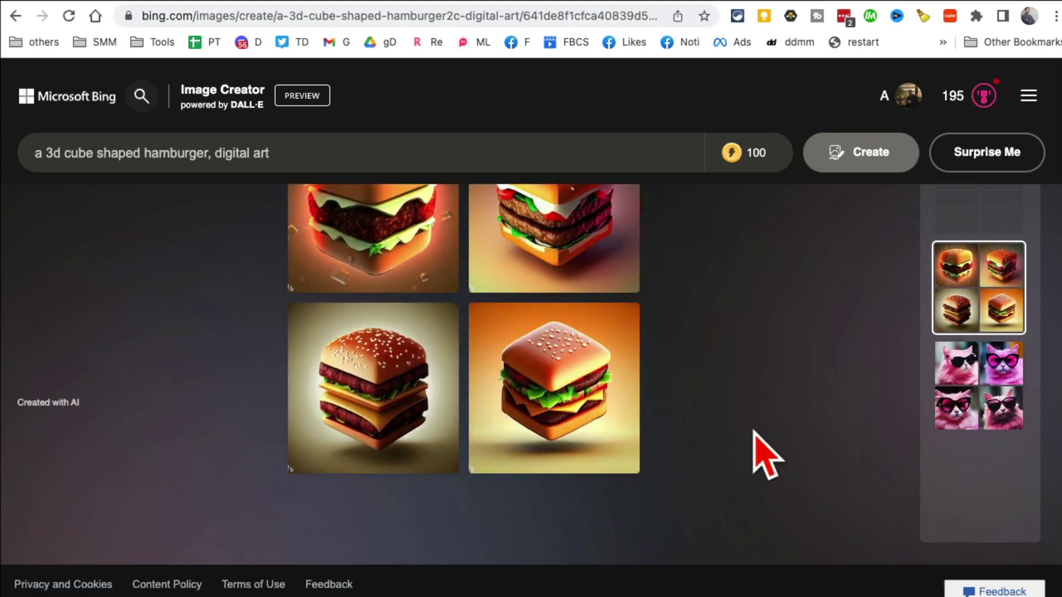
scroll(763, 454, "up", 3)
scroll(766, 455, "down", 3)
scroll(755, 434, "up", 3)
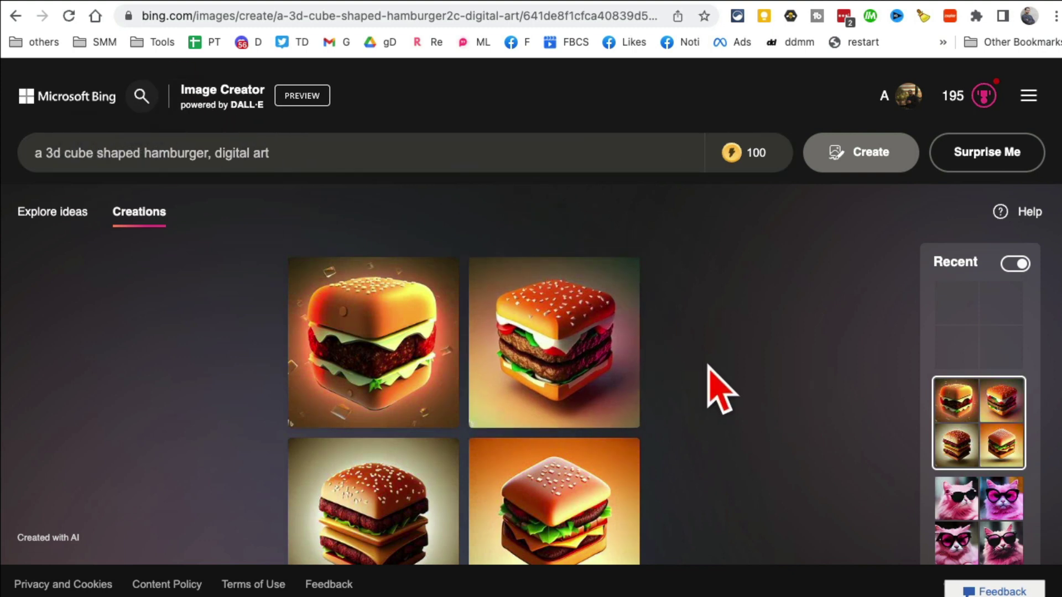
scroll(797, 407, "down", 3)
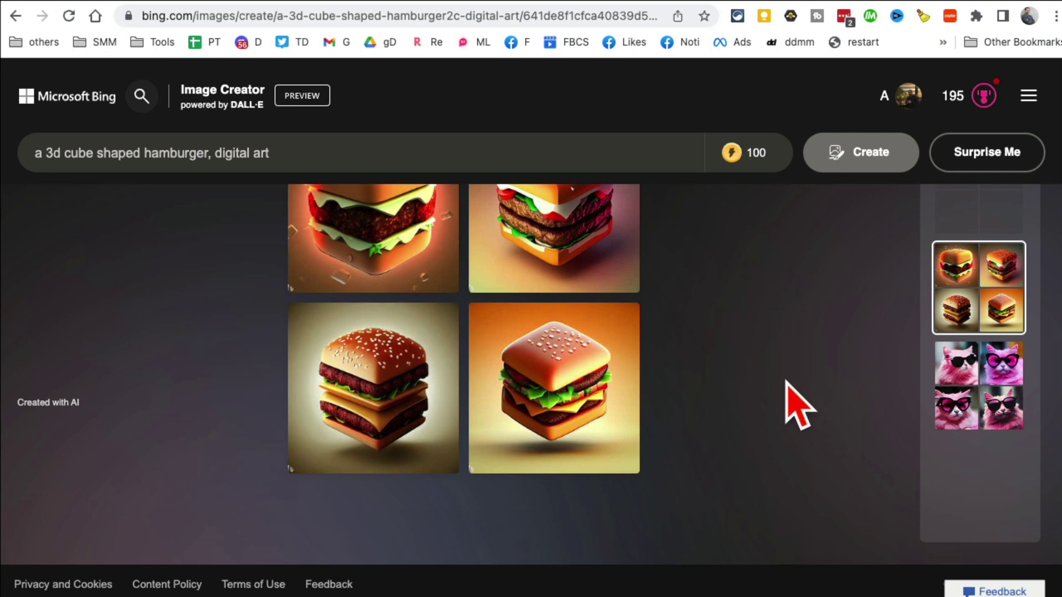